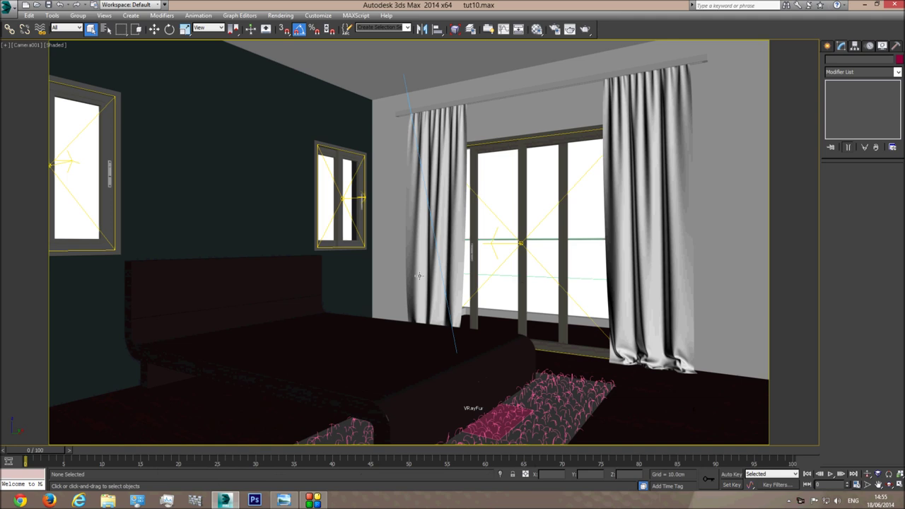
- Check the modern-bed-designs.jpg reference photo and reset 3ds Max to an empty scene
{"action": "left_click", "coordinate": [286, 501]}
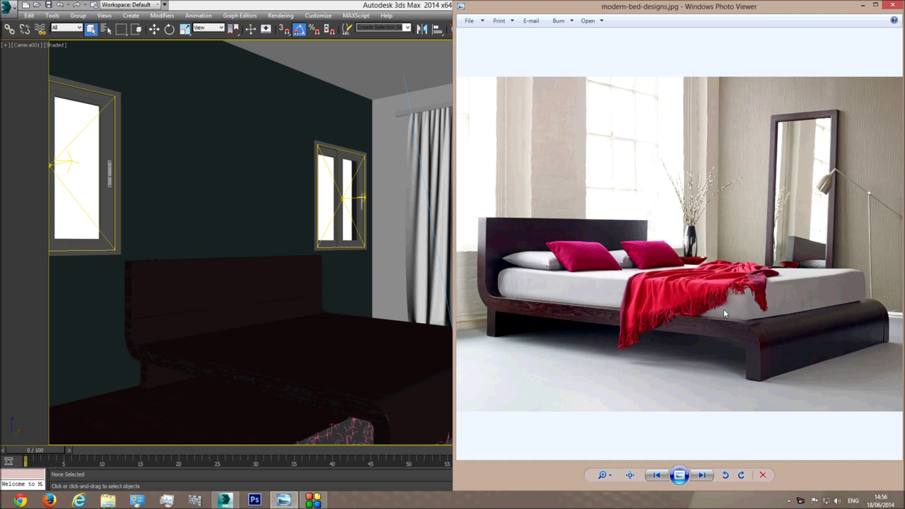
{"action": "double_click", "coordinate": [306, 5]}
{"action": "left_click", "coordinate": [4, 9]}
{"action": "left_click", "coordinate": [27, 55]}
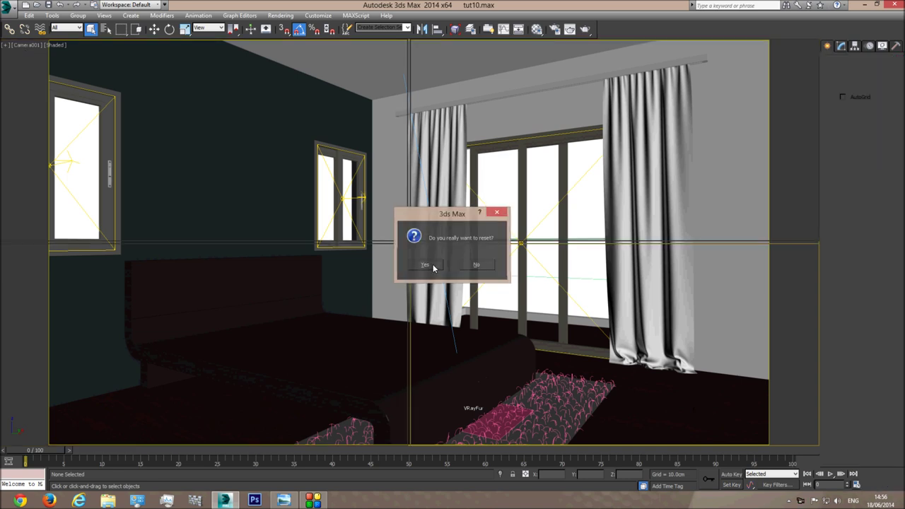
{"action": "left_click", "coordinate": [424, 265]}
- Set the viewport background to a solid color and maximize the Perspective view
{"action": "left_click", "coordinate": [104, 16]}
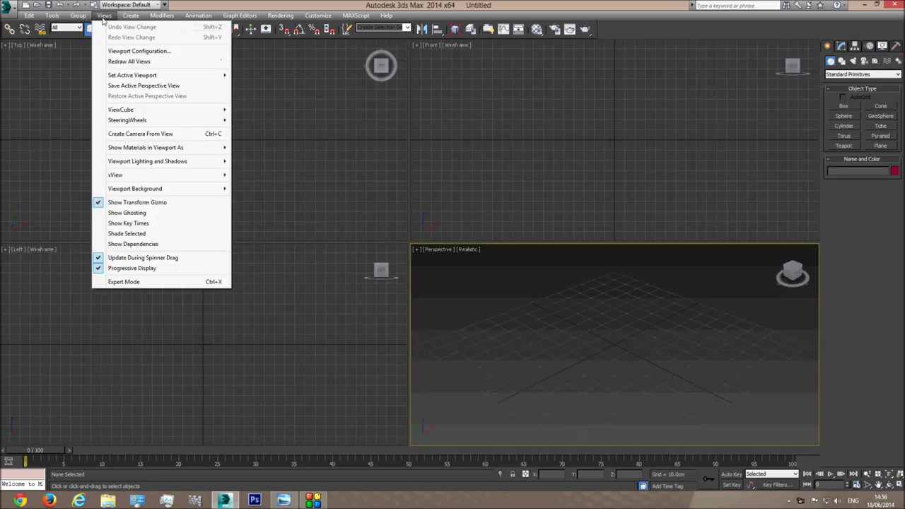
{"action": "mouse_move", "coordinate": [157, 192]}
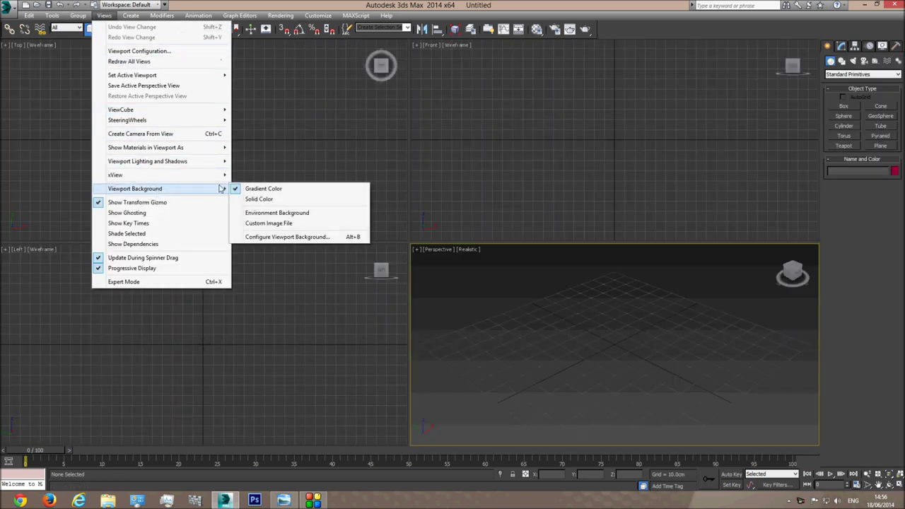
{"action": "left_click", "coordinate": [257, 201]}
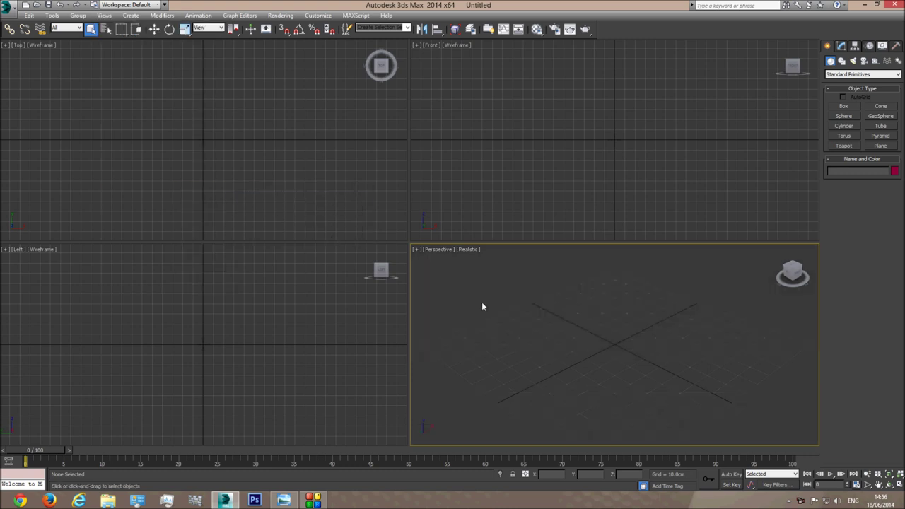
{"action": "left_click", "coordinate": [898, 485]}
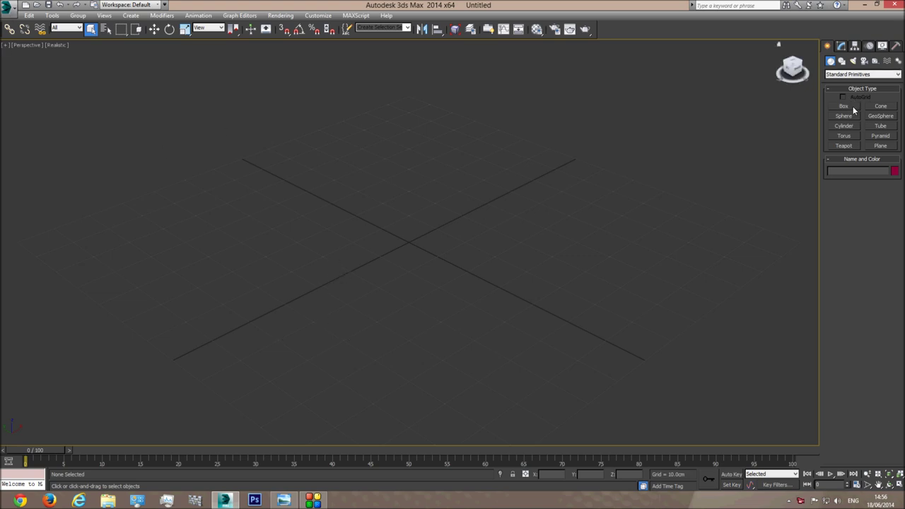
- Create a chamfer box about 115 cm long, 87 cm wide and 11.5 cm high with a fillet of about 0.8 cm
{"action": "left_click", "coordinate": [858, 76]}
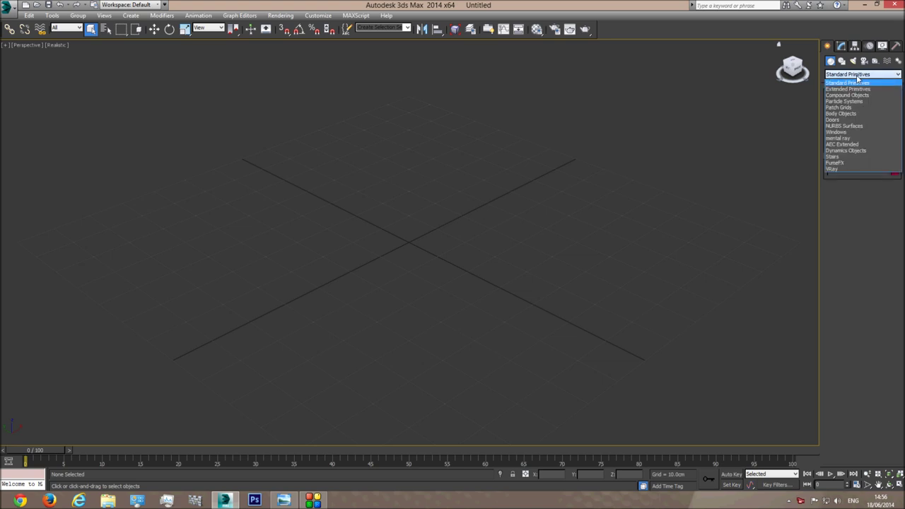
{"action": "left_click", "coordinate": [847, 89]}
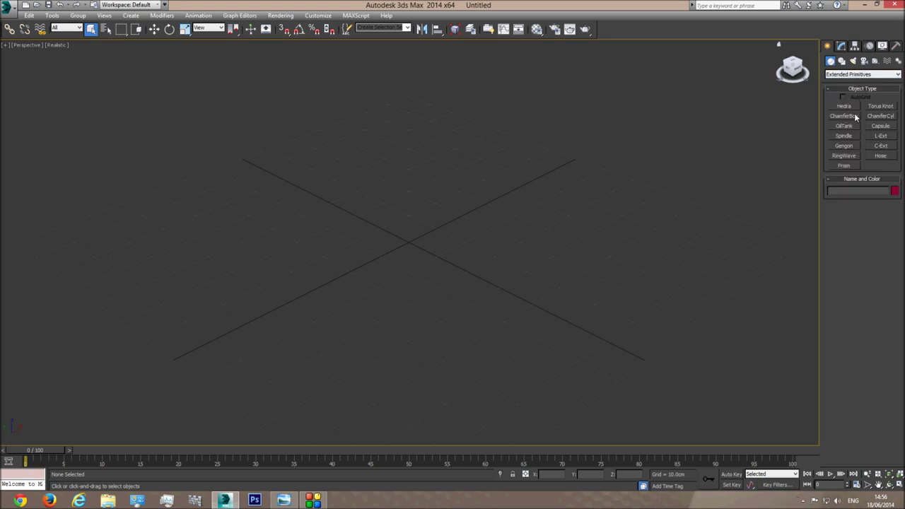
{"action": "left_click", "coordinate": [854, 117]}
{"action": "left_click_drag", "start_coordinate": [365, 134], "coordinate": [440, 438]}
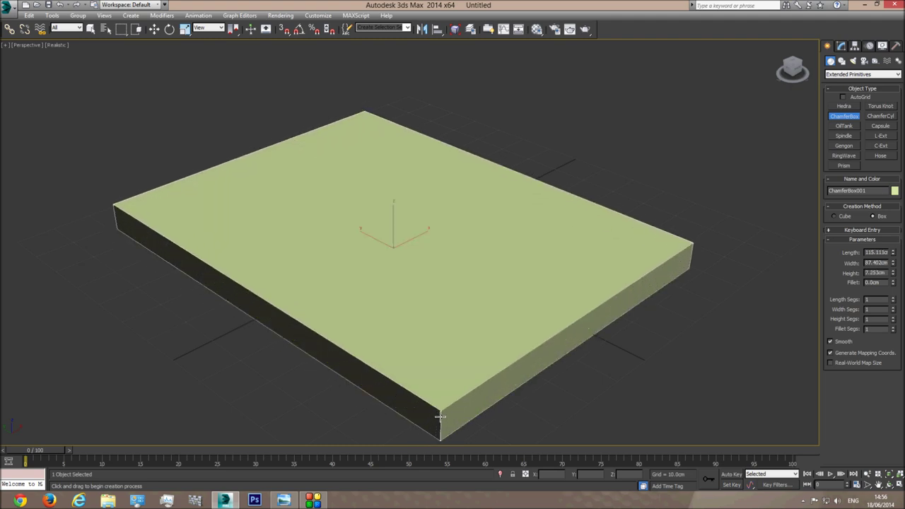
{"action": "left_click", "coordinate": [437, 404]}
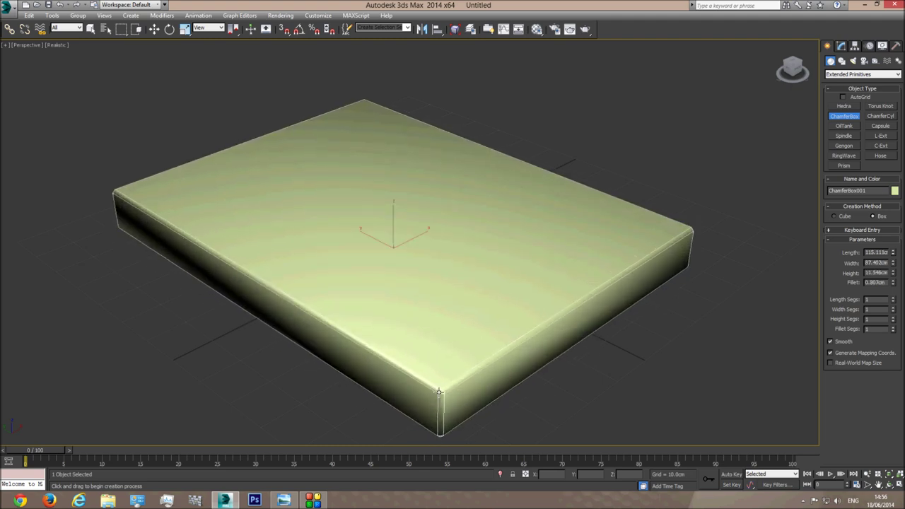
- Set the chamfer box's length to 210 cm, width to 170 cm and height to 18 cm
{"action": "double_click", "coordinate": [882, 252]}
{"action": "type", "text": "210"}
{"action": "key", "text": "Return"}
{"action": "double_click", "coordinate": [876, 263]}
{"action": "type", "text": "170"}
{"action": "key", "text": "Return"}
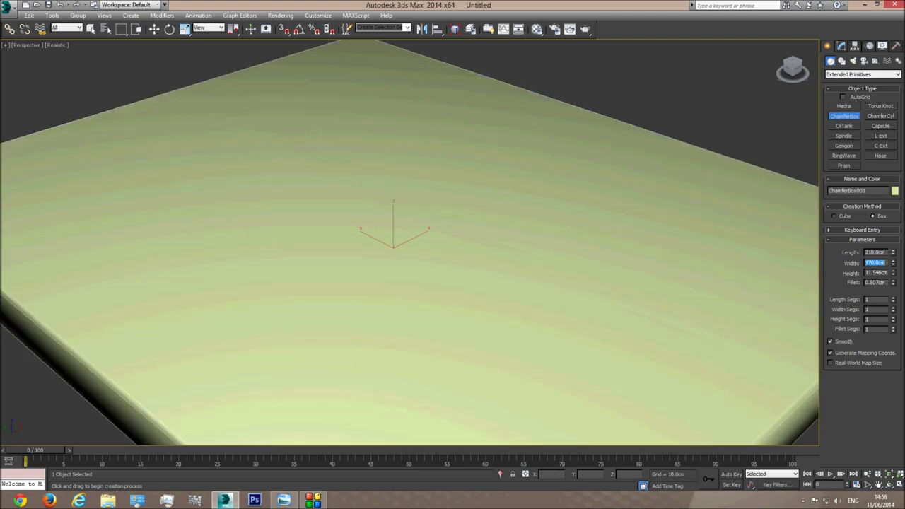
{"action": "double_click", "coordinate": [878, 273]}
{"action": "type", "text": "18"}
{"action": "key", "text": "Return"}
- Try a 1.5 cm fillet on the chamfer box and settle on 2 cm
{"action": "scroll", "coordinate": [680, 287], "scroll_direction": "down", "scroll_amount": 5}
{"action": "double_click", "coordinate": [883, 282]}
{"action": "type", "text": "2"}
{"action": "key", "text": "Return"}
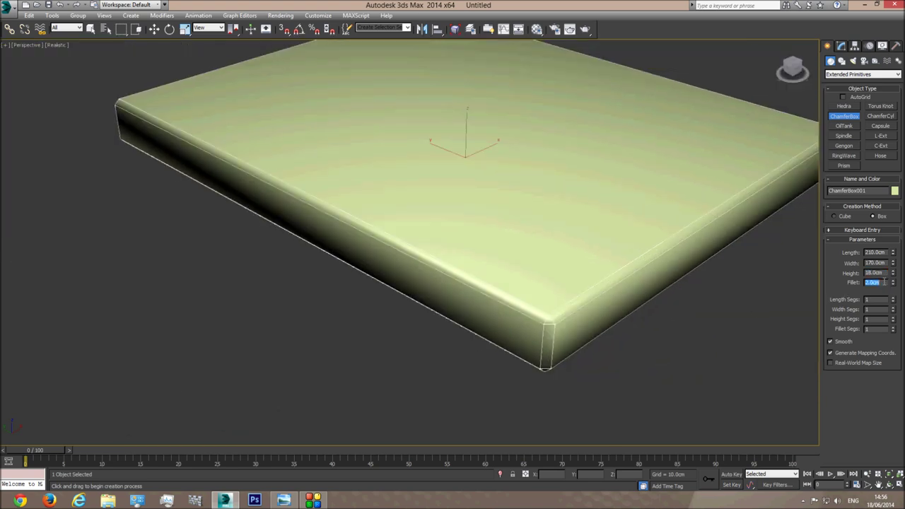
{"action": "type", "text": "1.5"}
{"action": "key", "text": "Return"}
{"action": "type", "text": "2"}
{"action": "key", "text": "Return"}
- Divide the chamfer box into 50 length segments and 40 width segments
{"action": "left_click", "coordinate": [888, 485]}
{"action": "left_click_drag", "start_coordinate": [481, 318], "coordinate": [422, 307]}
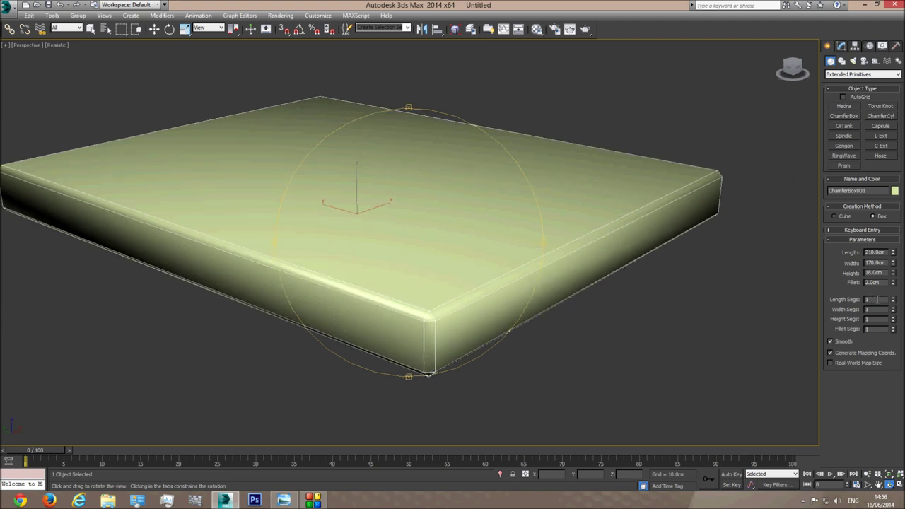
{"action": "type", "text": "50"}
{"action": "key", "text": "Return"}
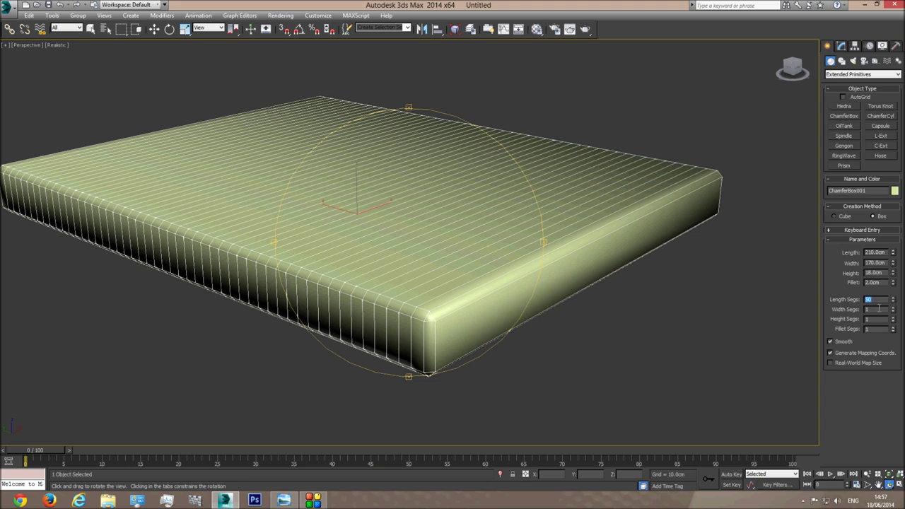
{"action": "key", "text": "Return"}
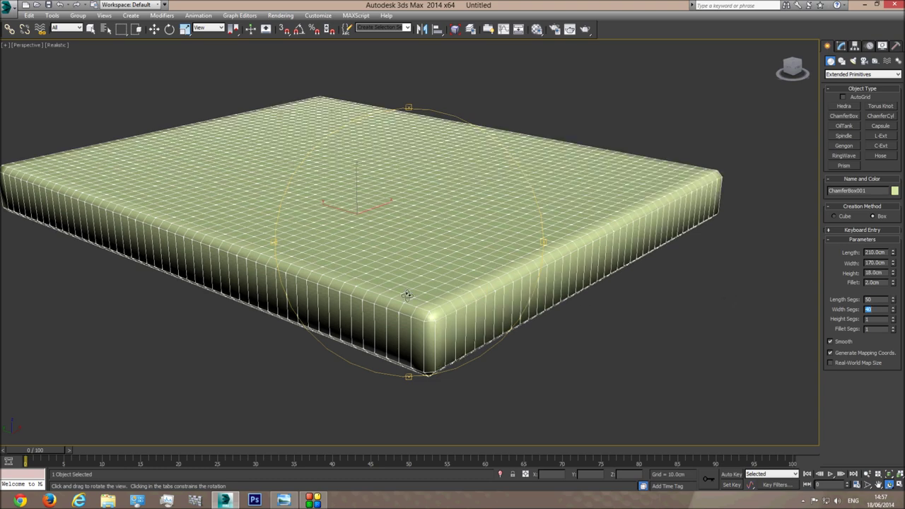
- Try 50 width segments on the chamfer box while checking from above how square the mesh cells are
{"action": "key", "text": "t"}
{"action": "middle_click_drag", "start_coordinate": [436, 289], "coordinate": [513, 236]}
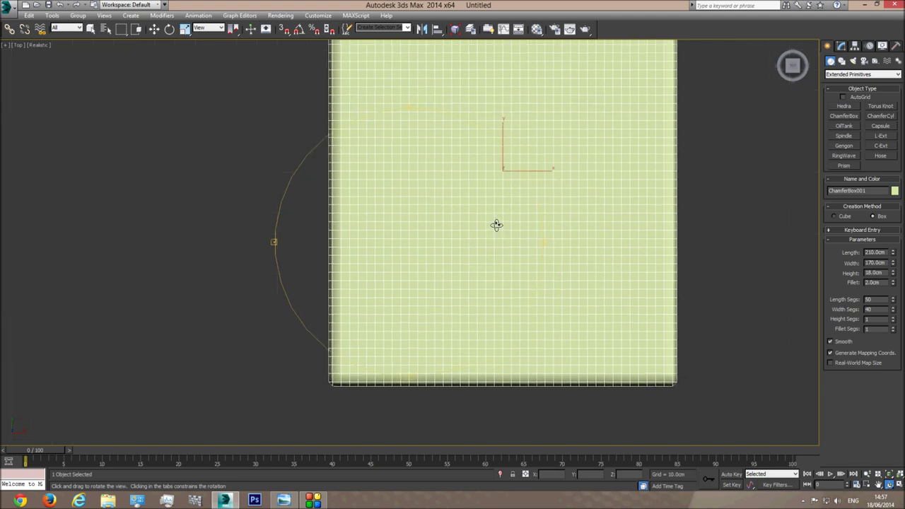
{"action": "scroll", "coordinate": [495, 228], "scroll_direction": "up", "scroll_amount": 8}
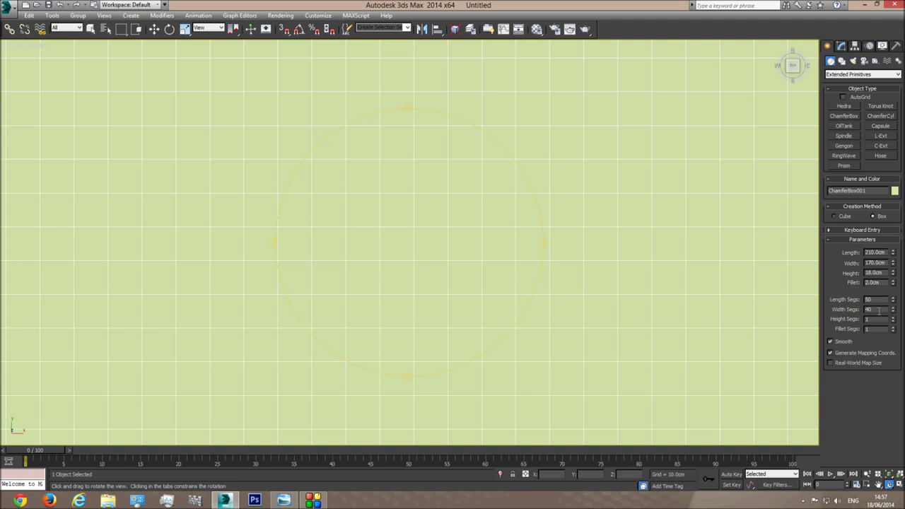
{"action": "left_click_drag", "start_coordinate": [892, 311], "coordinate": [889, 308]}
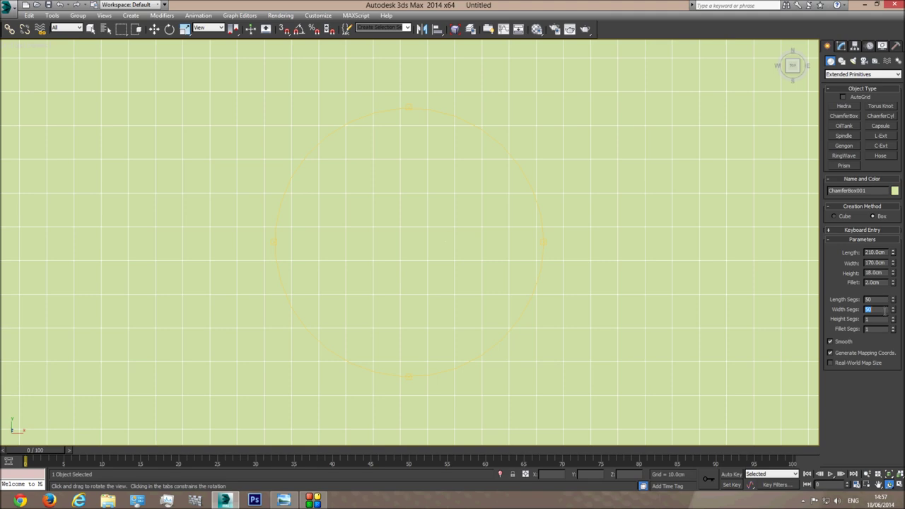
{"action": "left_click_drag", "start_coordinate": [403, 313], "coordinate": [495, 268]}
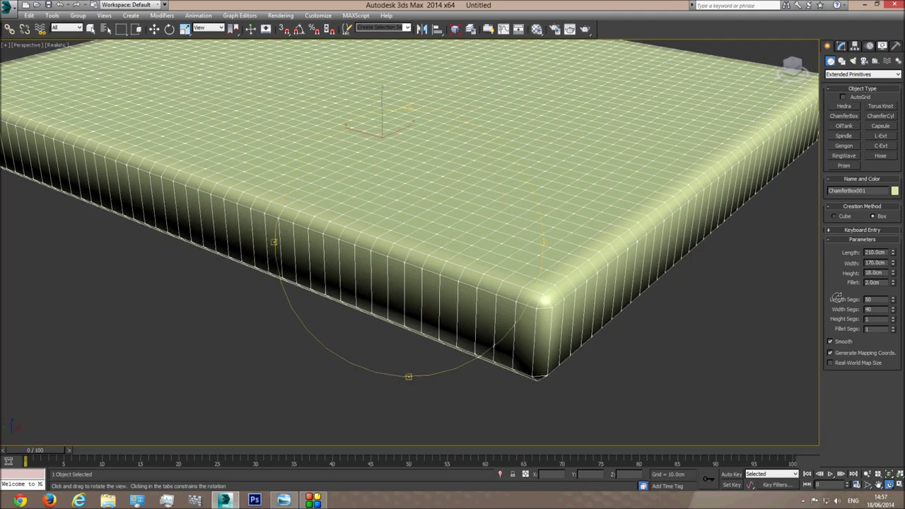
- Set the chamfer box's height segments to 4 and fillet segments to 2, and deselect it
{"action": "left_click", "coordinate": [879, 317]}
{"action": "type", "text": "4"}
{"action": "key", "text": "Return"}
{"action": "left_click_drag", "start_coordinate": [444, 337], "coordinate": [411, 322]}
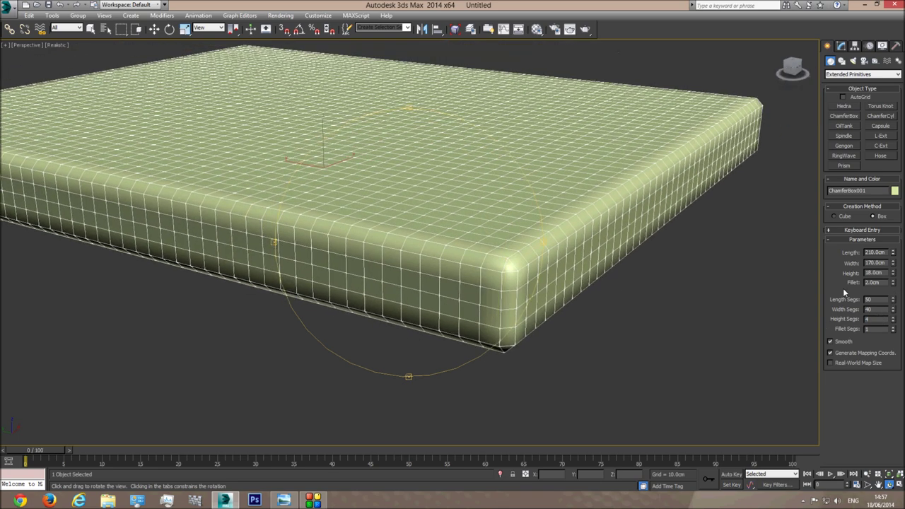
{"action": "left_click", "coordinate": [894, 327]}
{"action": "scroll", "coordinate": [468, 288], "scroll_direction": "down", "scroll_amount": 4}
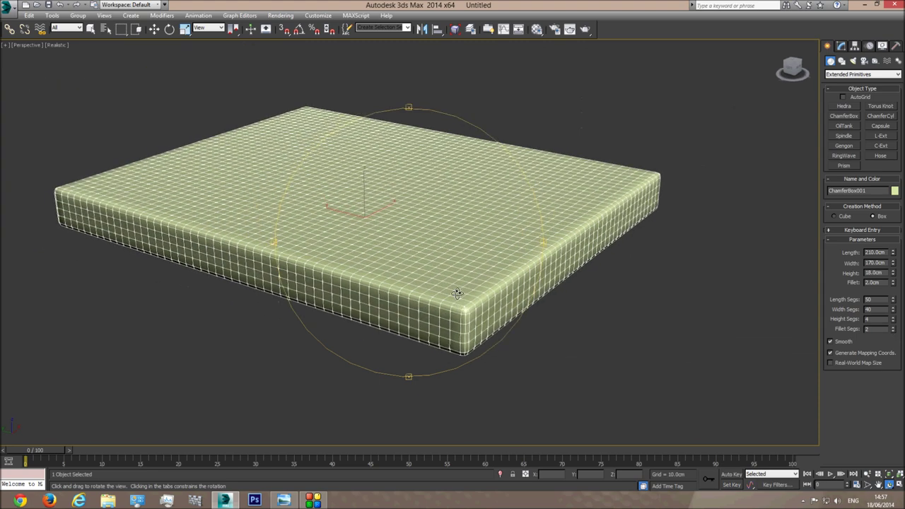
{"action": "left_click", "coordinate": [90, 28]}
{"action": "left_click", "coordinate": [113, 101]}
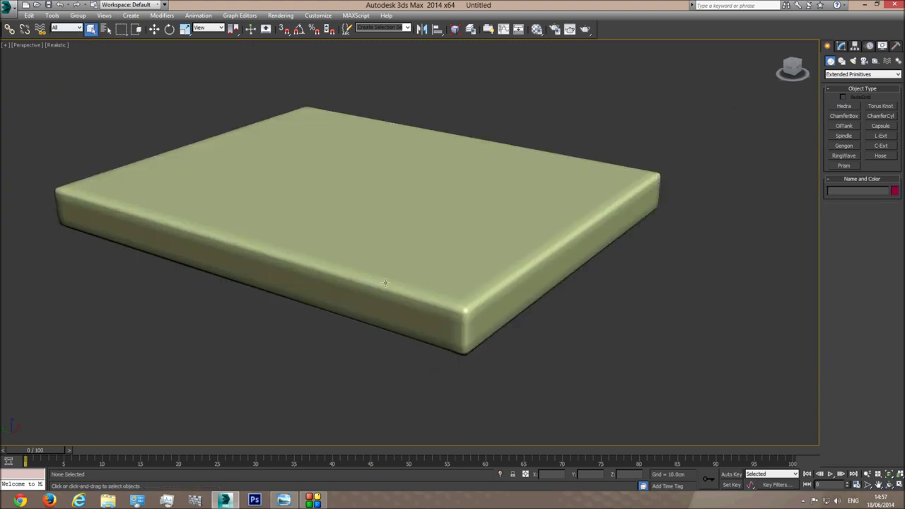
- Clone the chamfer box in the front view with a uniform scale of about 113.5%, and show it in wireframe
{"action": "left_click", "coordinate": [412, 206]}
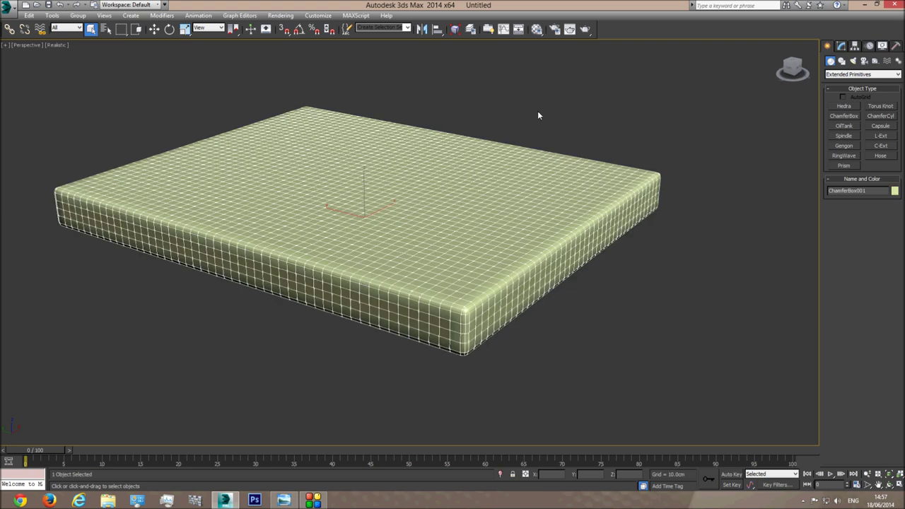
{"action": "key", "text": "f"}
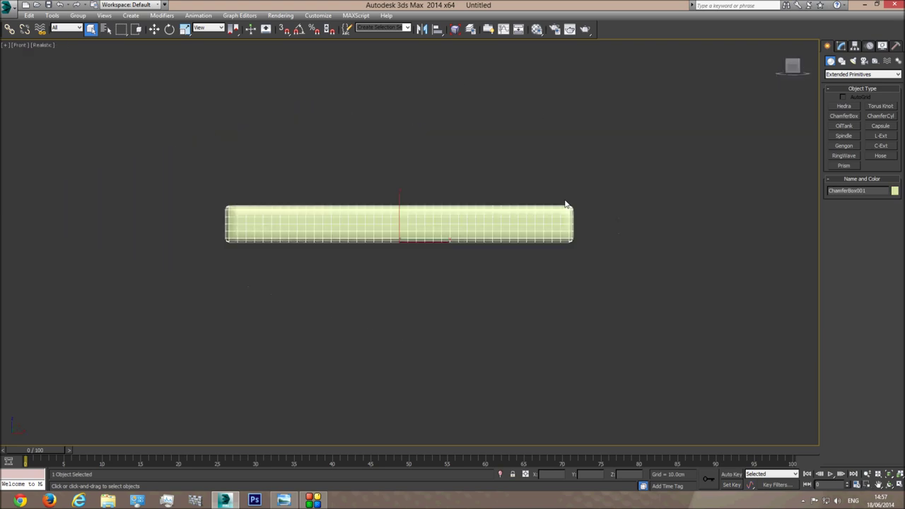
{"action": "left_click", "coordinate": [184, 30]}
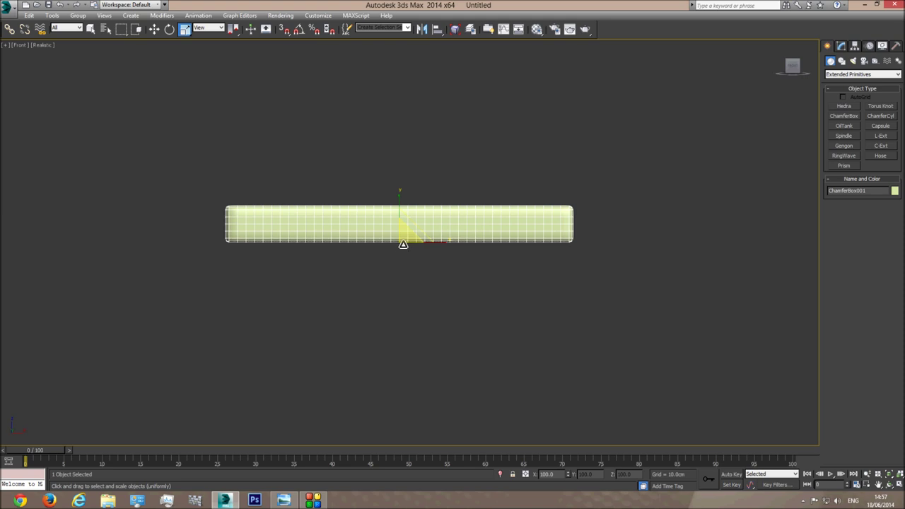
{"action": "left_click_drag", "start_coordinate": [408, 241], "coordinate": [413, 233]}
{"action": "left_click", "coordinate": [453, 289]}
{"action": "key", "text": "F3"}
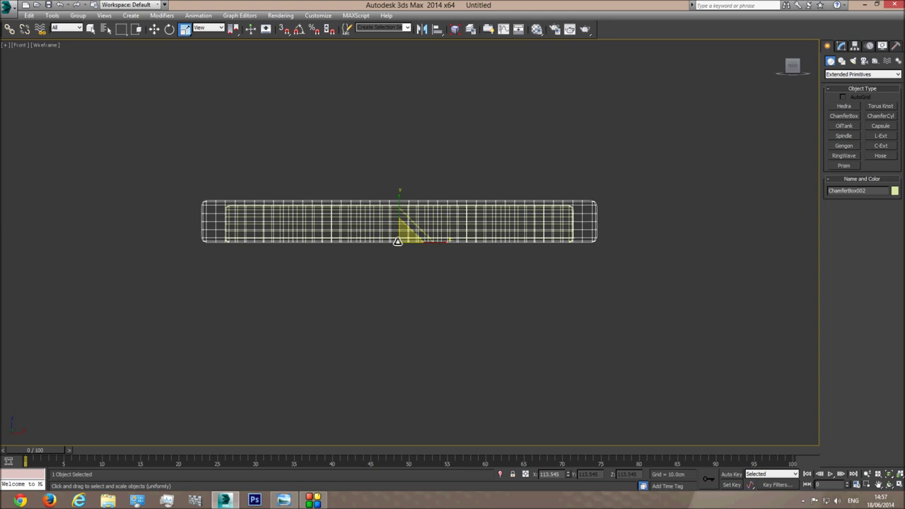
- Stretch the enlarged copy's height to about 118% scale and narrow its width by a factor of 94%
{"action": "left_click", "coordinate": [397, 200]}
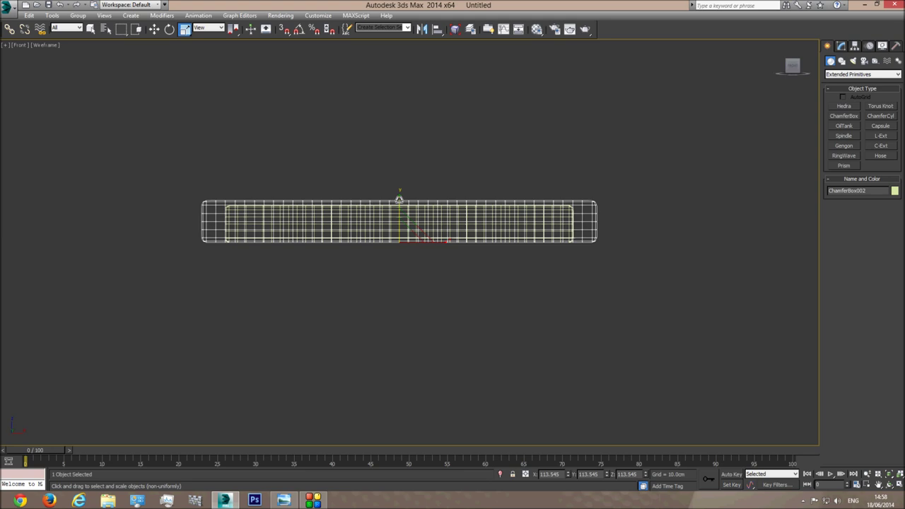
{"action": "left_click_drag", "start_coordinate": [399, 200], "coordinate": [403, 198]}
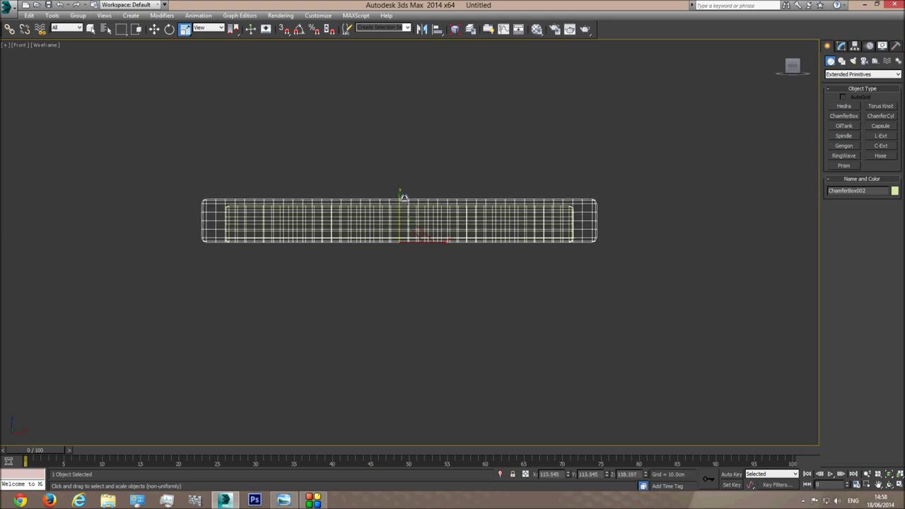
{"action": "left_click_drag", "start_coordinate": [439, 240], "coordinate": [442, 244]}
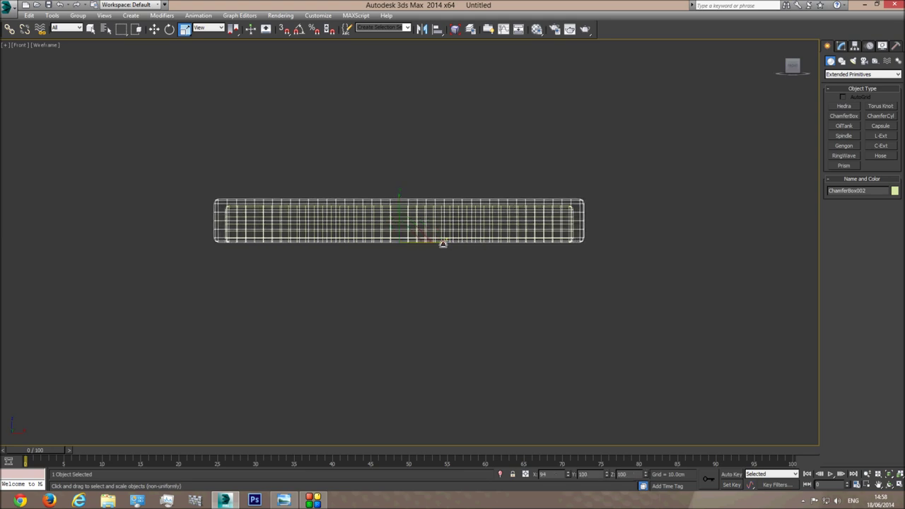
- Lower the enlarged copy to about -2.3 cm in Z and make it slightly taller so it encloses the inner box evenly
{"action": "key", "text": "w"}
{"action": "left_click_drag", "start_coordinate": [400, 221], "coordinate": [401, 224]}
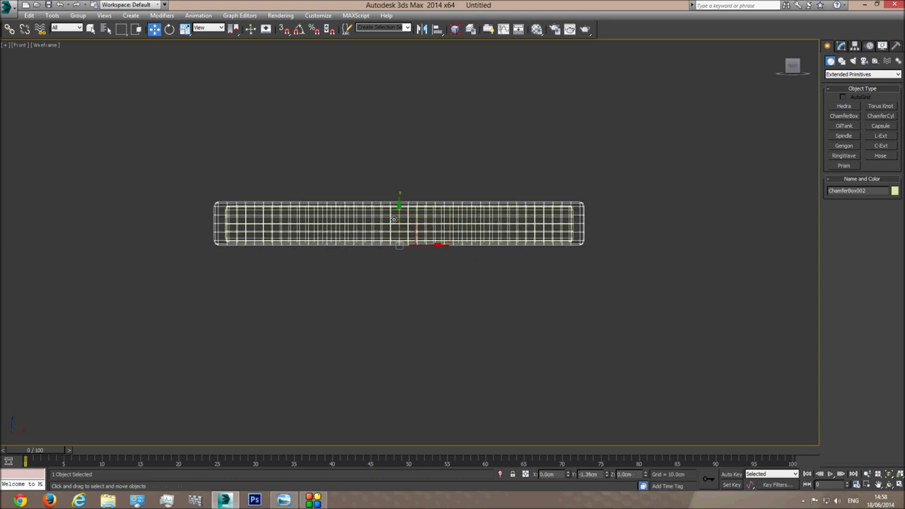
{"action": "left_click", "coordinate": [184, 28]}
{"action": "left_click_drag", "start_coordinate": [398, 200], "coordinate": [392, 216]}
{"action": "left_click", "coordinate": [154, 28]}
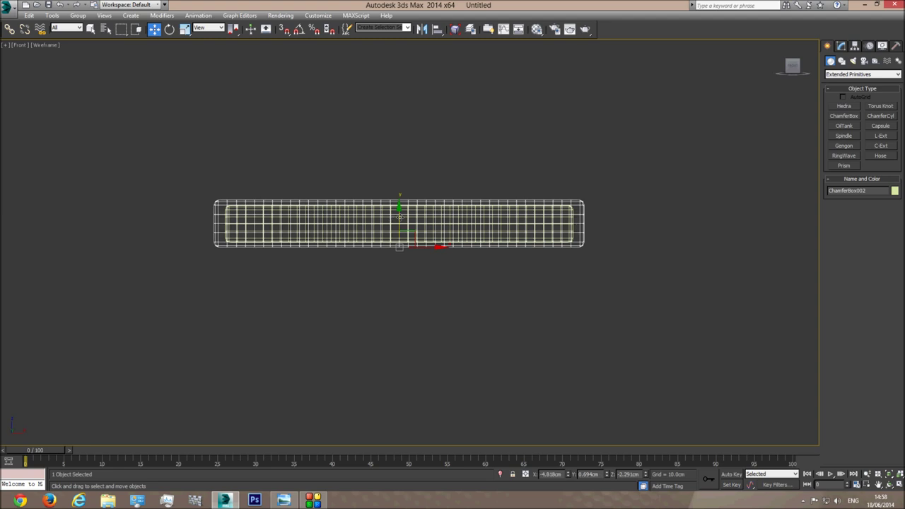
- Shorten the enlarged copy's length by a factor of 91% in the left view to sit close around the inner box
{"action": "key", "text": "l"}
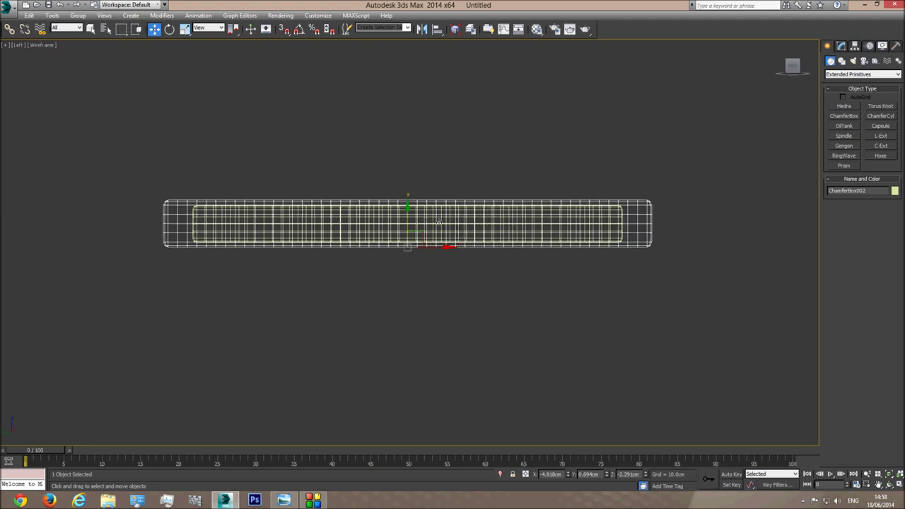
{"action": "left_click", "coordinate": [186, 31]}
{"action": "left_click_drag", "start_coordinate": [451, 248], "coordinate": [448, 249]}
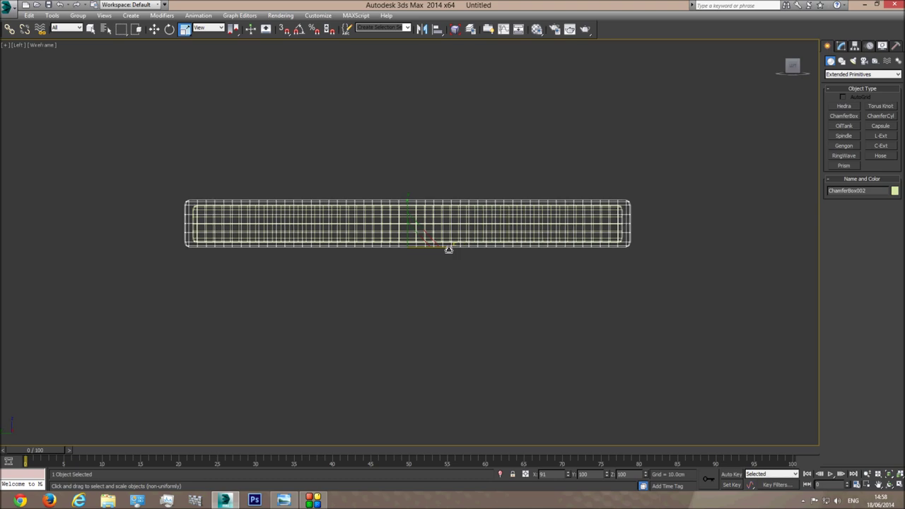
- Examine the underside of the enlarged copy in the shaded perspective view
{"action": "key", "text": "p"}
{"action": "left_click", "coordinate": [889, 483]}
{"action": "key", "text": "F3"}
{"action": "left_click_drag", "start_coordinate": [410, 282], "coordinate": [374, 243]}
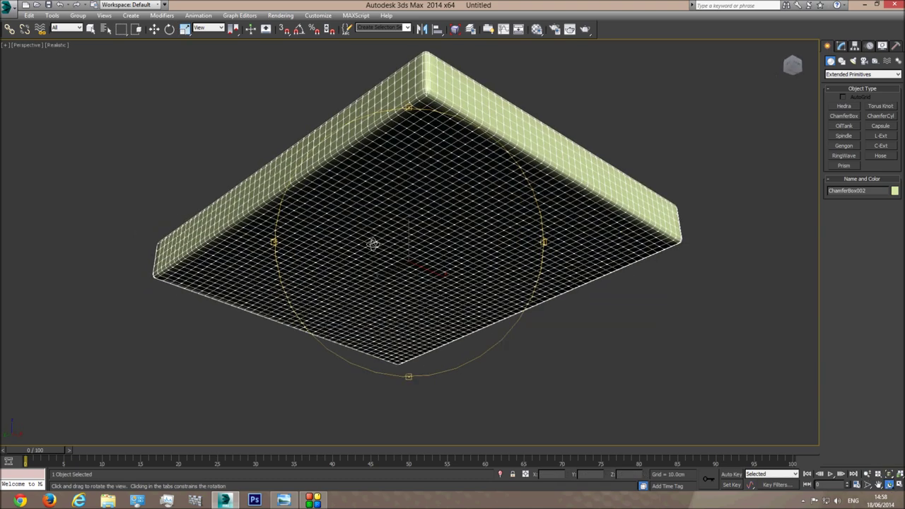
{"action": "left_click_drag", "start_coordinate": [447, 174], "coordinate": [414, 217]}
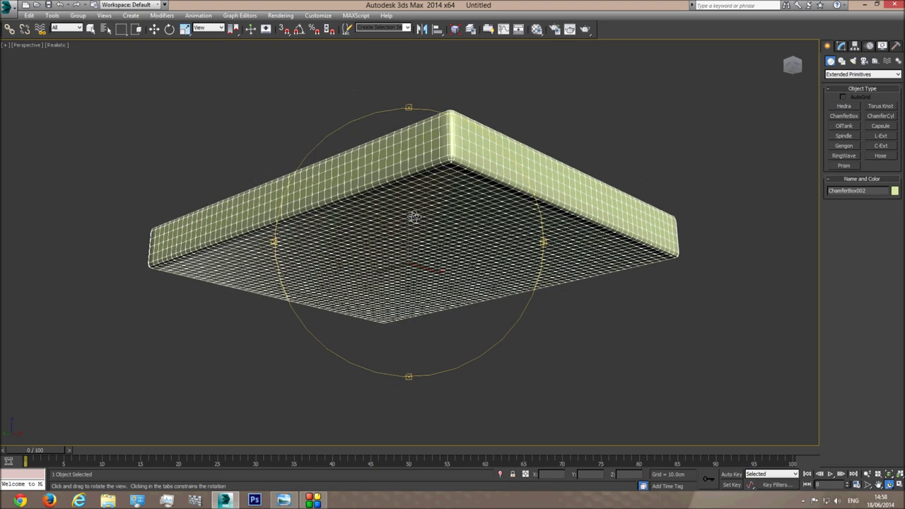
- Convert the enlarged outer box to an Editable Poly in the front view
{"action": "key", "text": "f"}
{"action": "right_click", "coordinate": [630, 205]}
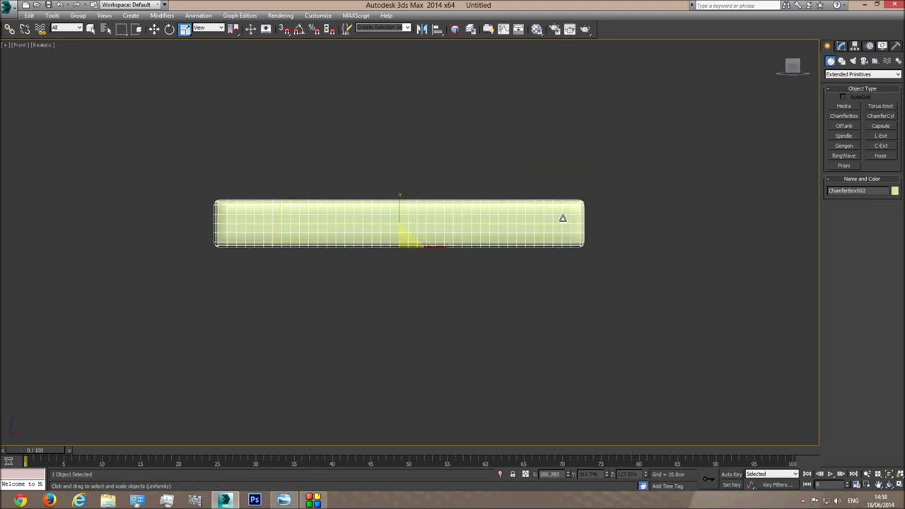
{"action": "right_click", "coordinate": [522, 233]}
{"action": "mouse_move", "coordinate": [565, 310]}
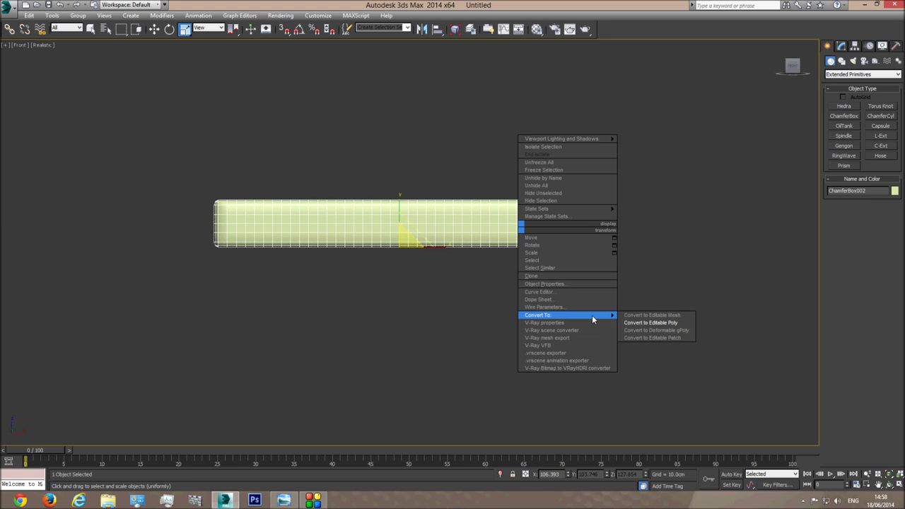
{"action": "left_click", "coordinate": [640, 323]}
- Delete the polygons along the bottom of the outer box so that its underside is open
{"action": "left_click", "coordinate": [871, 179]}
{"action": "left_click_drag", "start_coordinate": [700, 344], "coordinate": [145, 251]}
{"action": "left_click", "coordinate": [340, 280]}
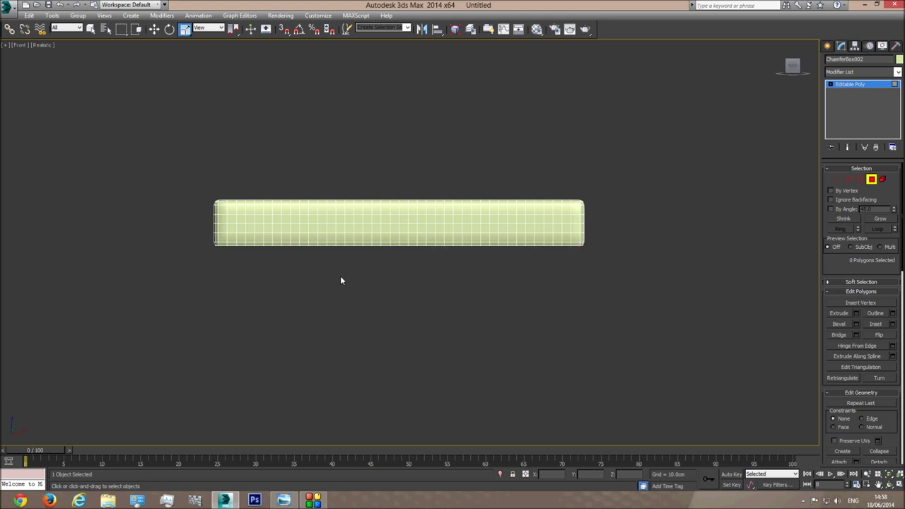
- Set the perspective viewport display to Shaded and view the open underside of the outer box
{"action": "key", "text": "p"}
{"action": "left_click", "coordinate": [889, 484]}
{"action": "left_click_drag", "start_coordinate": [596, 317], "coordinate": [410, 156]}
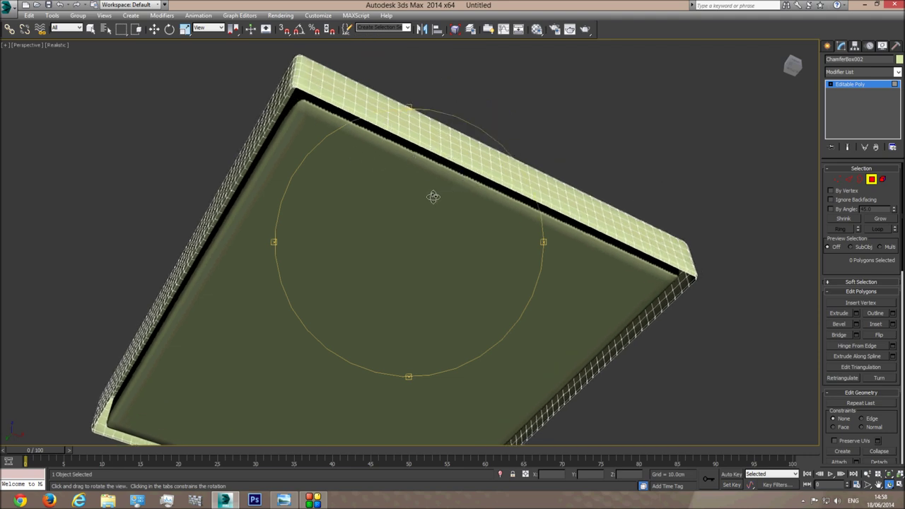
{"action": "left_click", "coordinate": [57, 45]}
{"action": "left_click", "coordinate": [78, 65]}
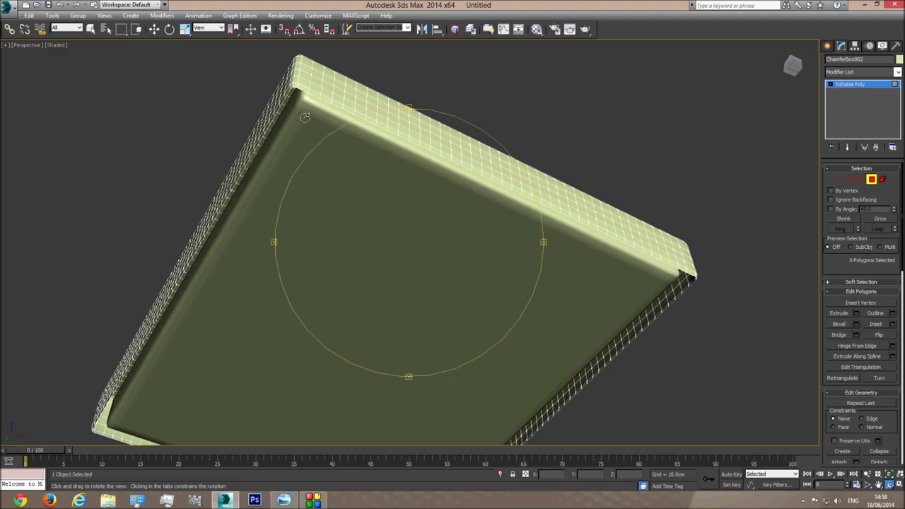
{"action": "mouse_move", "coordinate": [427, 217]}
{"action": "left_mouse_down"}
{"action": "mouse_move", "coordinate": [457, 273]}
{"action": "mouse_move", "coordinate": [414, 245]}
{"action": "mouse_move", "coordinate": [390, 245]}
{"action": "mouse_move", "coordinate": [358, 219]}
{"action": "mouse_move", "coordinate": [330, 212]}
{"action": "mouse_move", "coordinate": [405, 259]}
{"action": "mouse_move", "coordinate": [414, 248]}
{"action": "mouse_move", "coordinate": [395, 220]}
{"action": "mouse_move", "coordinate": [424, 268]}
{"action": "mouse_move", "coordinate": [423, 205]}
{"action": "left_mouse_up"}
{"action": "right_click", "coordinate": [423, 205]}
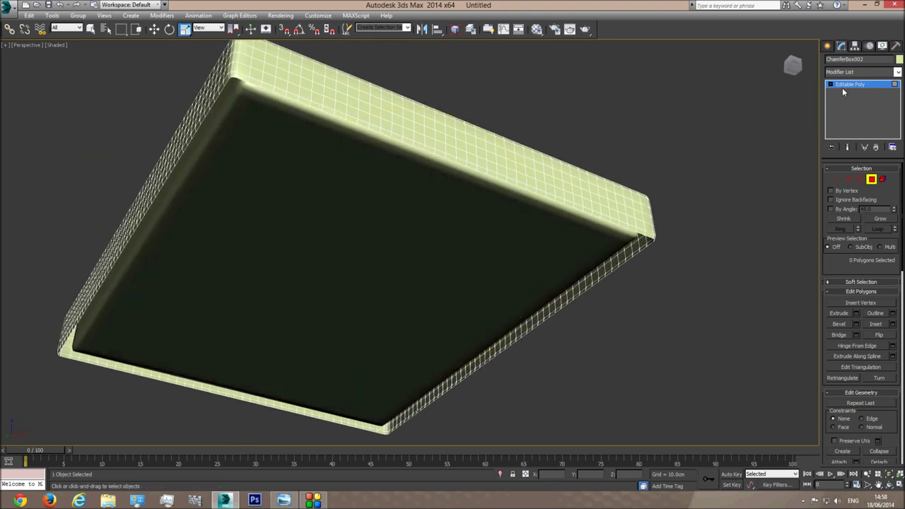
- Leave polygon editing and set the outer box's object color to dark red
{"action": "left_click", "coordinate": [851, 83]}
{"action": "left_click", "coordinate": [898, 58]}
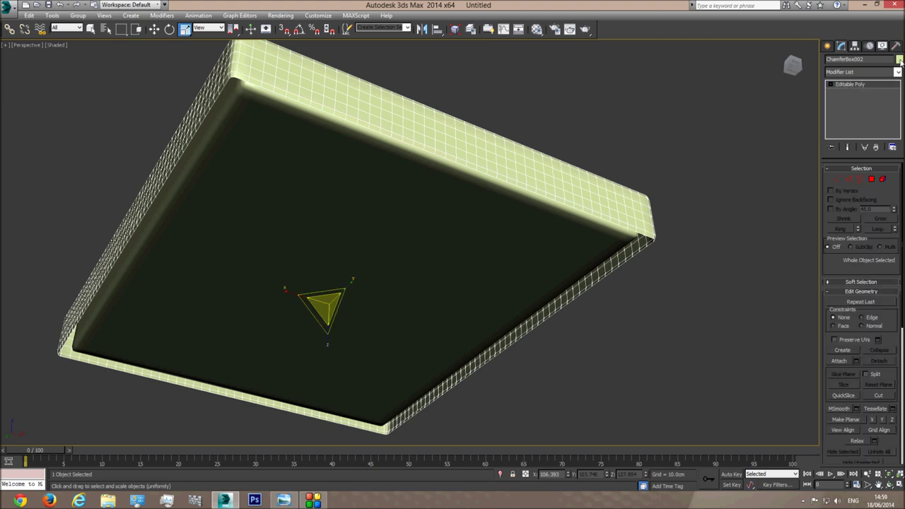
{"action": "left_click", "coordinate": [375, 245]}
{"action": "left_click", "coordinate": [499, 303]}
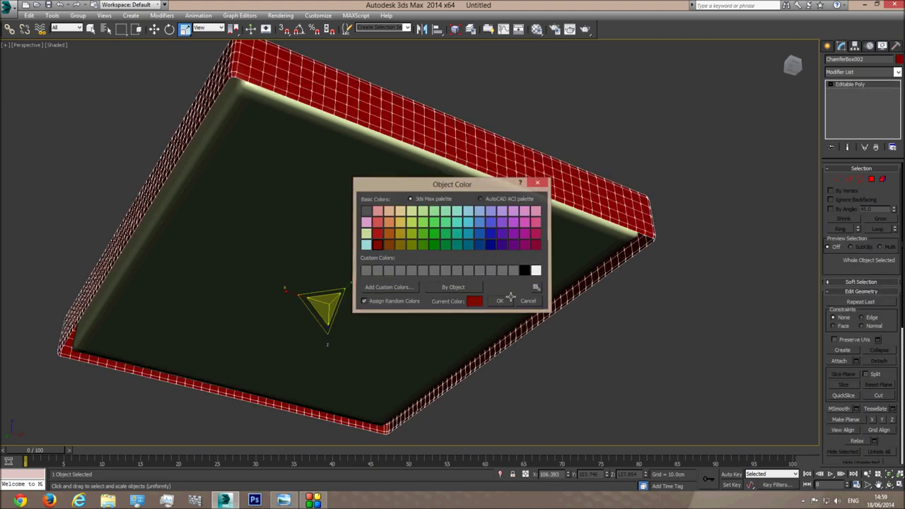
- Set the inner chamfer box's object color to blue
{"action": "left_click", "coordinate": [498, 227]}
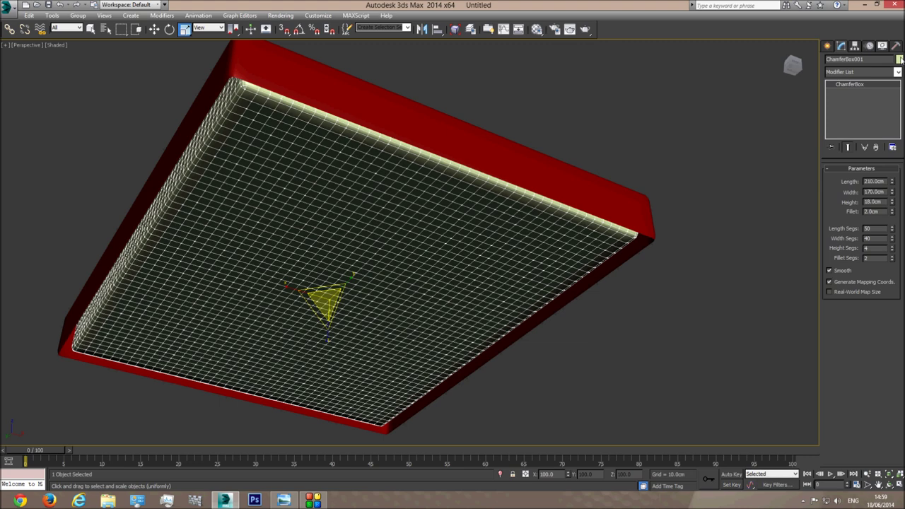
{"action": "left_click", "coordinate": [898, 59]}
{"action": "left_click", "coordinate": [491, 236]}
{"action": "left_click", "coordinate": [499, 301]}
- Create a linear shape named Shape001 from the outer box's open bottom border and select the new shape
{"action": "left_click", "coordinate": [426, 117]}
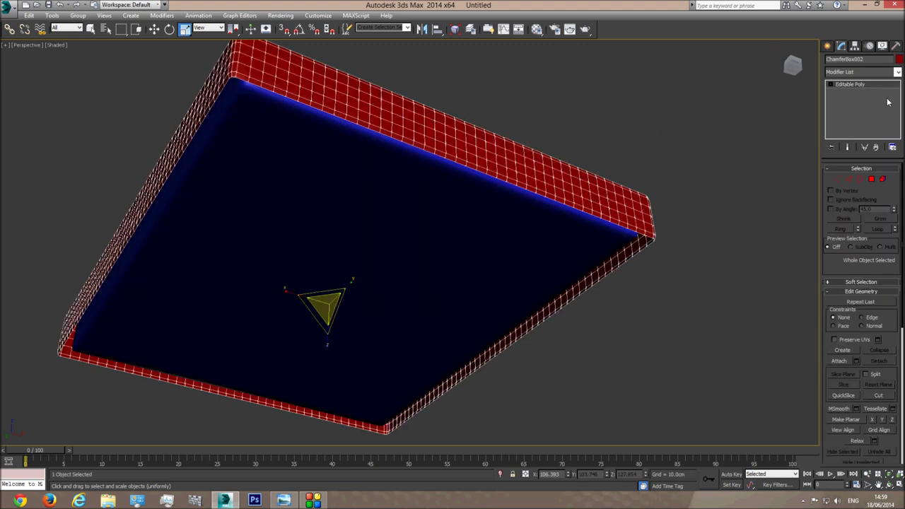
{"action": "left_click", "coordinate": [860, 180]}
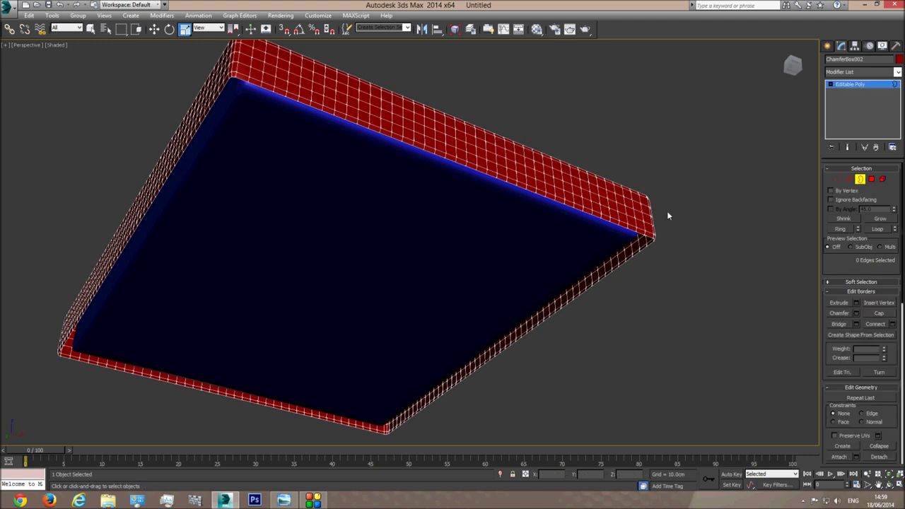
{"action": "left_click", "coordinate": [616, 224]}
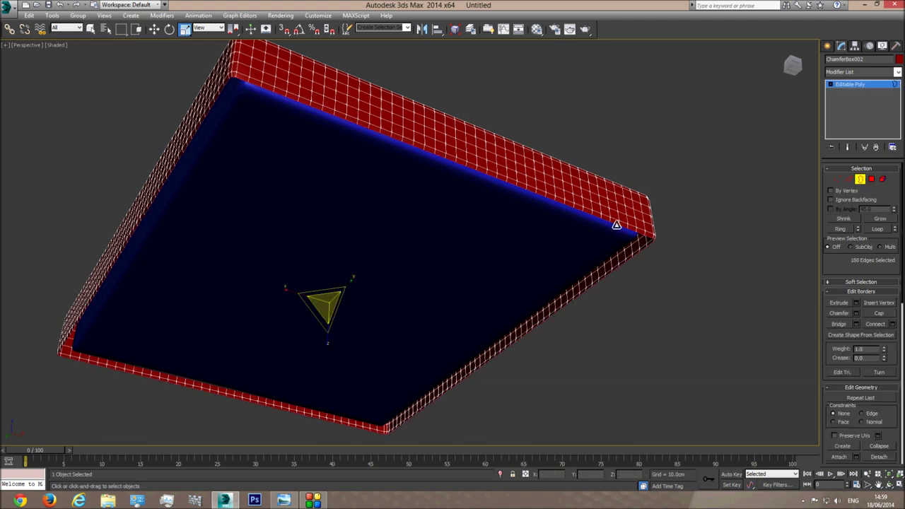
{"action": "left_click", "coordinate": [862, 334]}
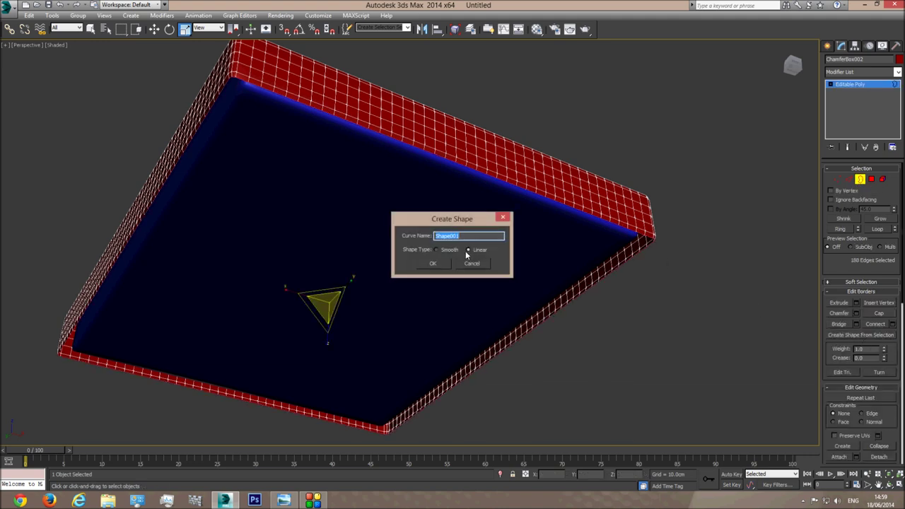
{"action": "left_click", "coordinate": [436, 250]}
{"action": "left_click", "coordinate": [442, 261]}
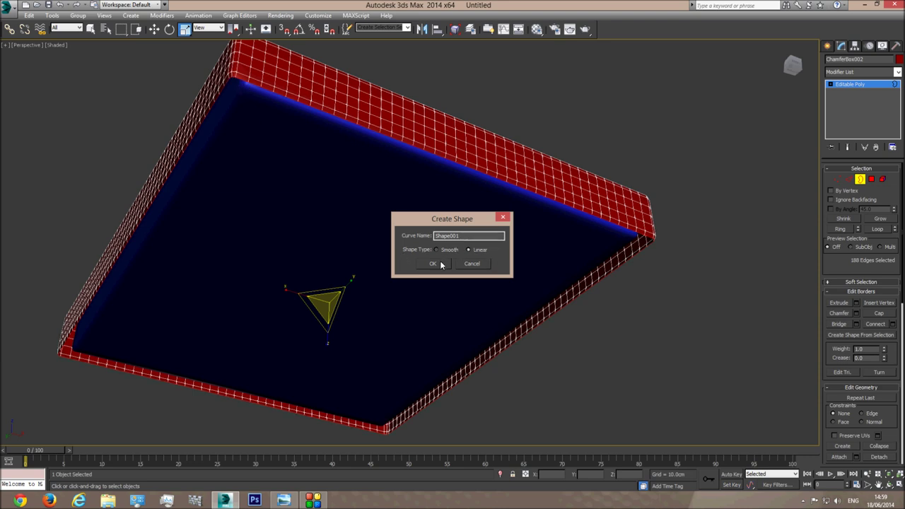
{"action": "left_click", "coordinate": [853, 86]}
{"action": "right_click", "coordinate": [575, 209]}
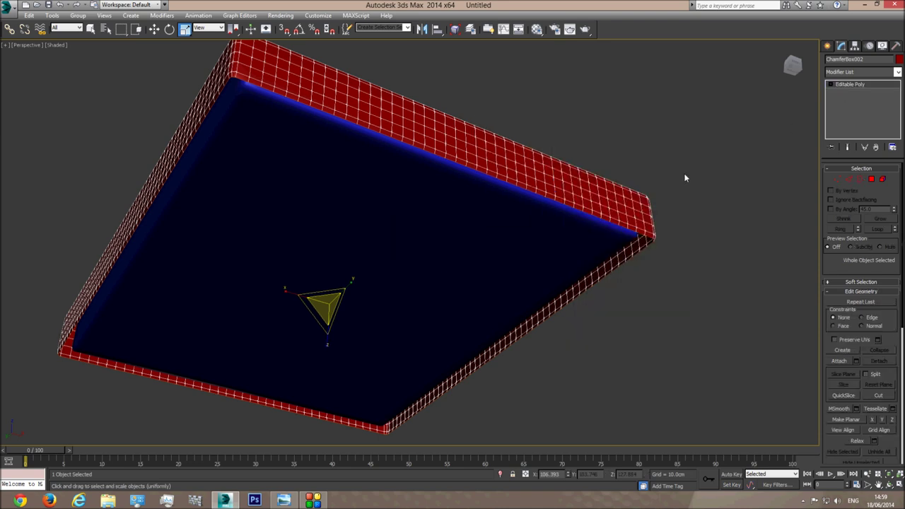
{"action": "left_click", "coordinate": [678, 202]}
{"action": "left_click", "coordinate": [593, 216]}
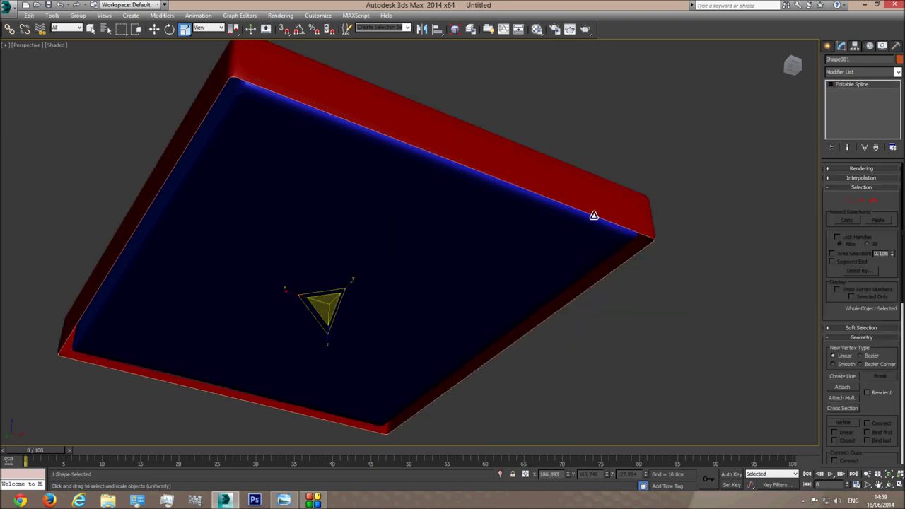
{"action": "left_click", "coordinate": [245, 71]}
{"action": "left_click", "coordinate": [859, 179]}
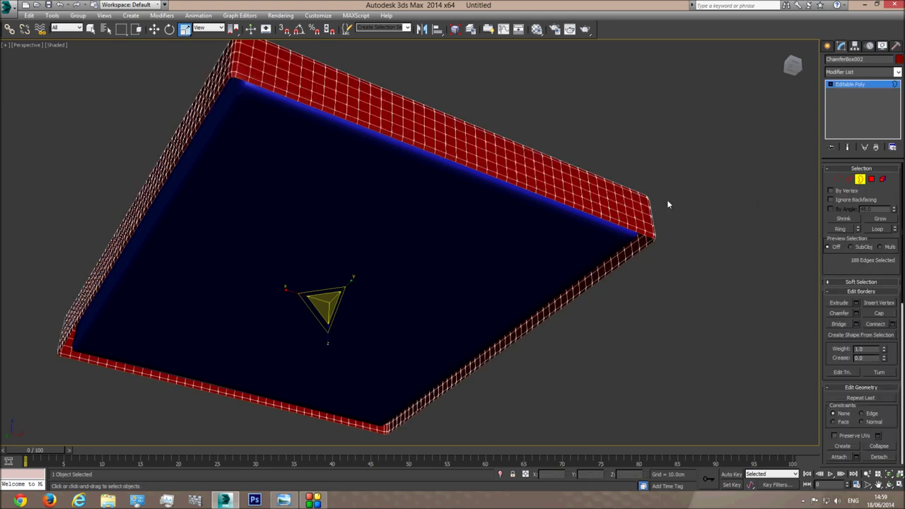
{"action": "left_click", "coordinate": [848, 179]}
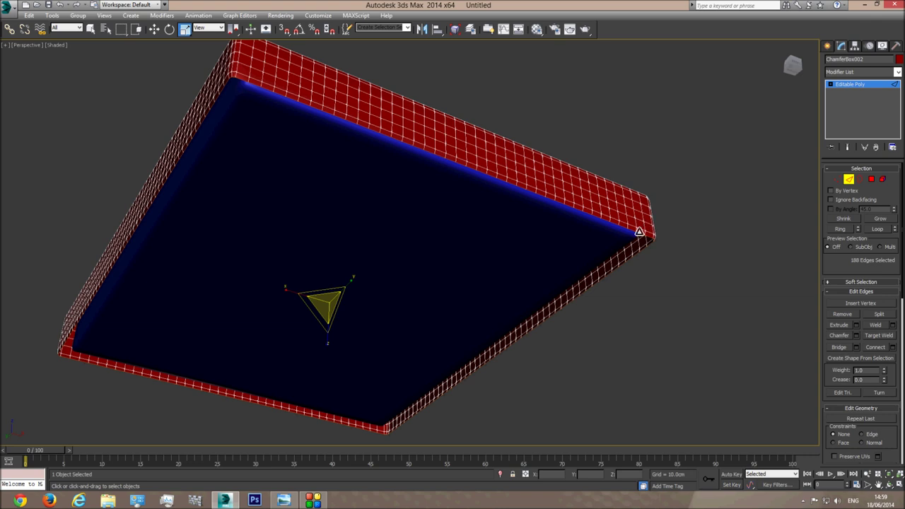
{"action": "left_click", "coordinate": [638, 232]}
{"action": "left_click", "coordinate": [851, 180]}
{"action": "left_click", "coordinate": [713, 171]}
- Convert the bottom border shape to an Editable Poly so that it forms a flat face closing the underside
{"action": "left_click", "coordinate": [634, 232]}
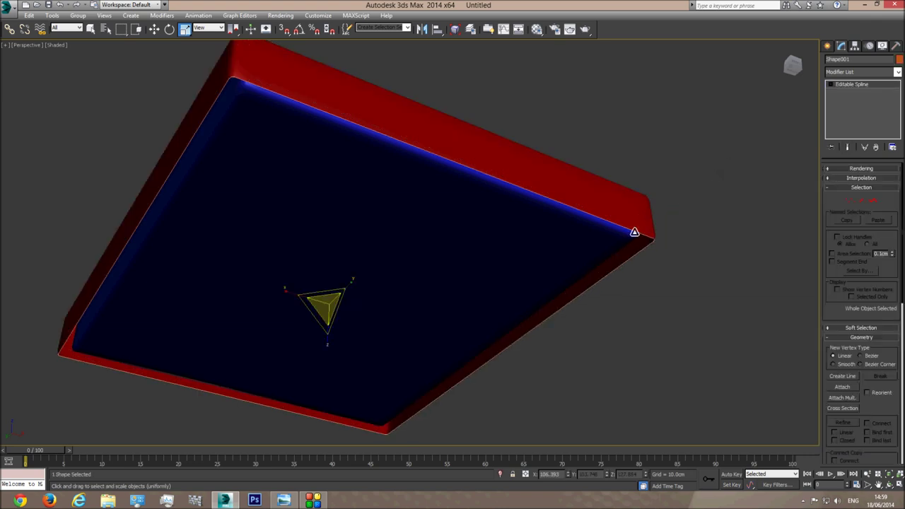
{"action": "right_click", "coordinate": [635, 232]}
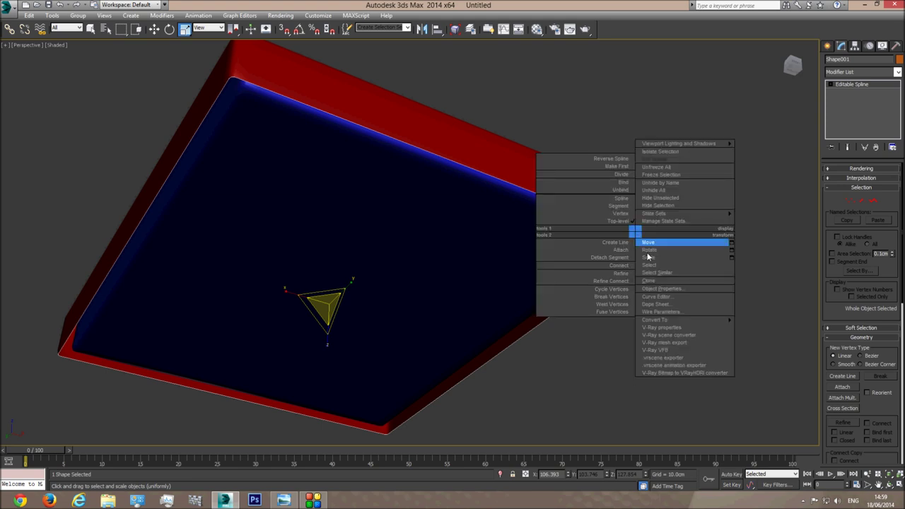
{"action": "mouse_move", "coordinate": [675, 322]}
{"action": "left_click", "coordinate": [768, 334]}
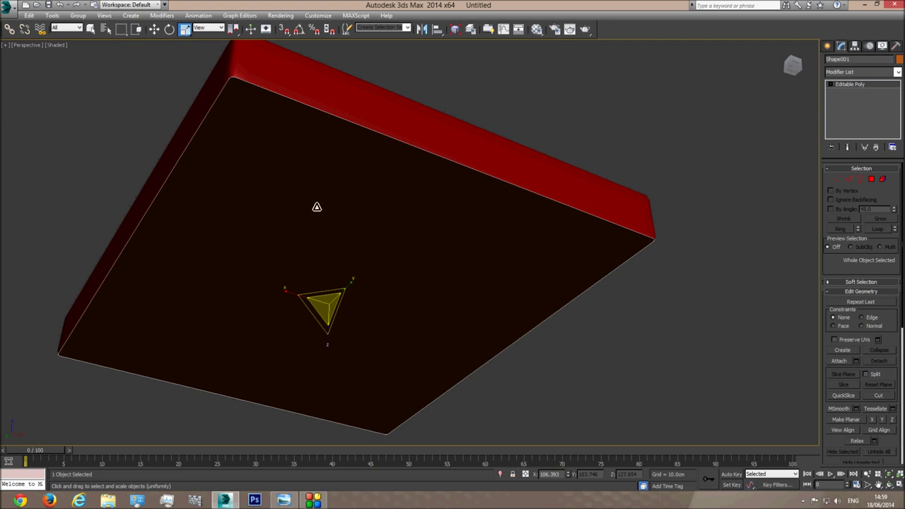
- Set the bottom face's object color to green and clear the selection
{"action": "left_click", "coordinate": [899, 60]}
{"action": "left_click", "coordinate": [433, 238]}
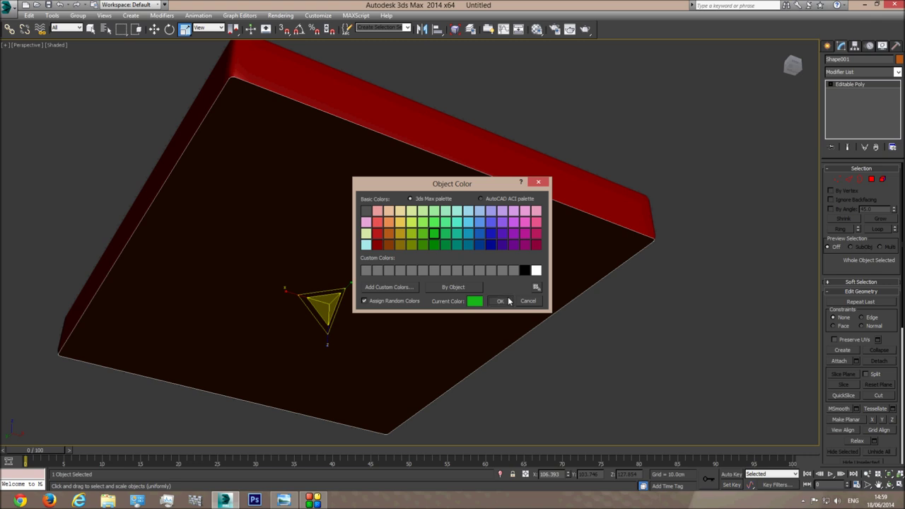
{"action": "left_click", "coordinate": [500, 300]}
{"action": "left_click", "coordinate": [756, 195]}
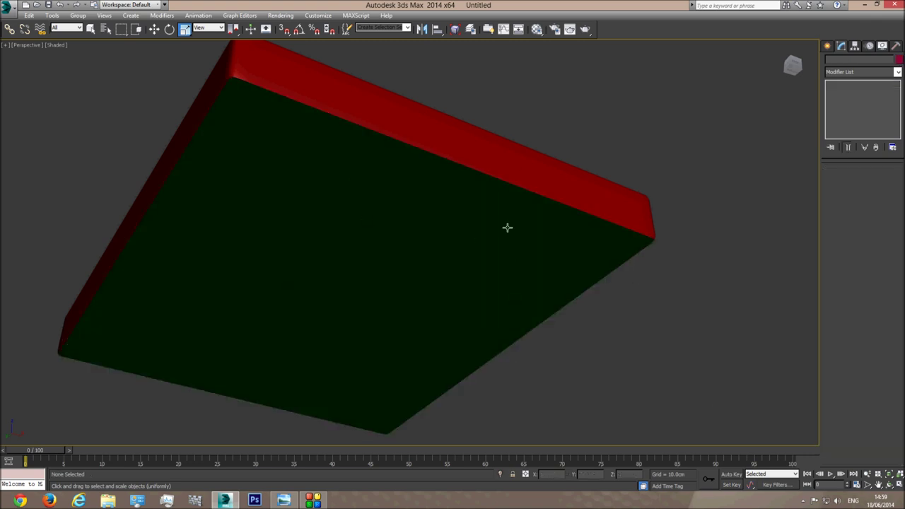
- Rename the red outer box as Sheet
{"action": "left_click", "coordinate": [889, 484]}
{"action": "left_click_drag", "start_coordinate": [406, 241], "coordinate": [427, 242]}
{"action": "left_click", "coordinate": [90, 28]}
{"action": "left_click", "coordinate": [367, 177]}
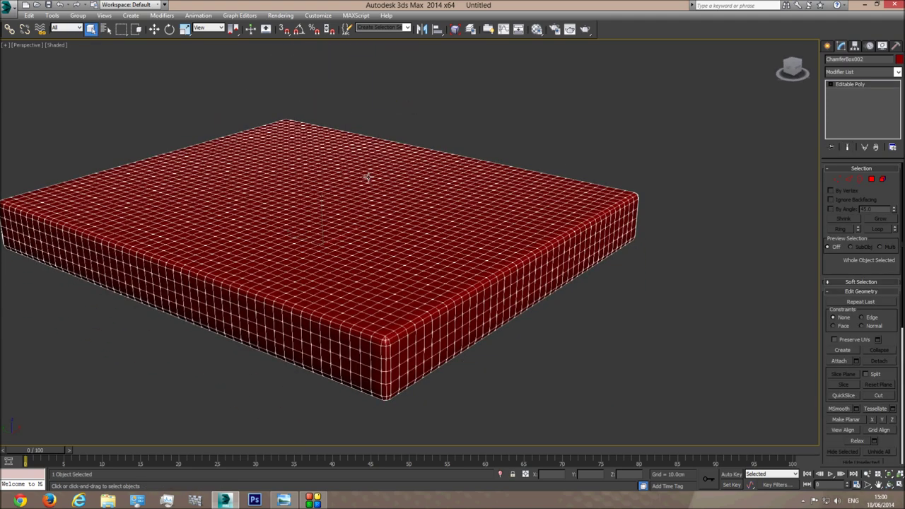
{"action": "double_click", "coordinate": [881, 63]}
{"action": "type", "text": "c"}
- Select the inner chamfer box through the wireframe display, rename it Met, and restore the shaded display
{"action": "key", "text": "F3"}
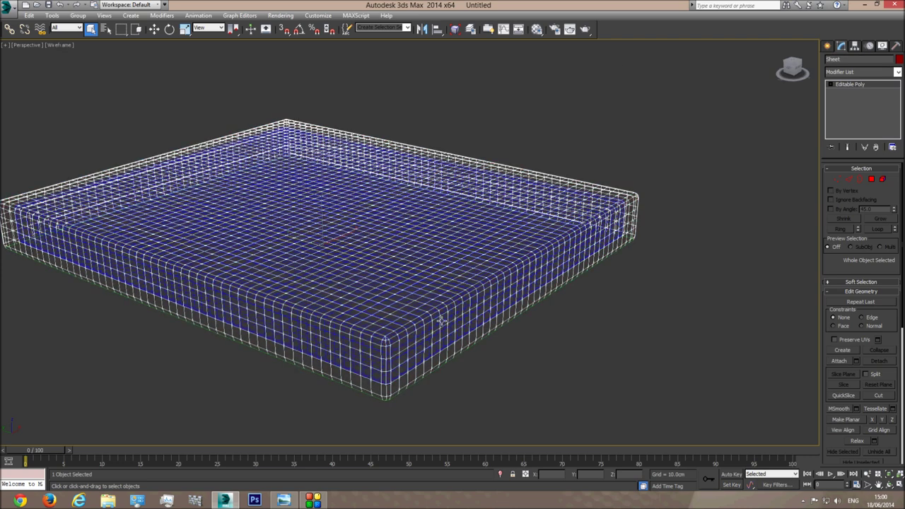
{"action": "left_click", "coordinate": [446, 277]}
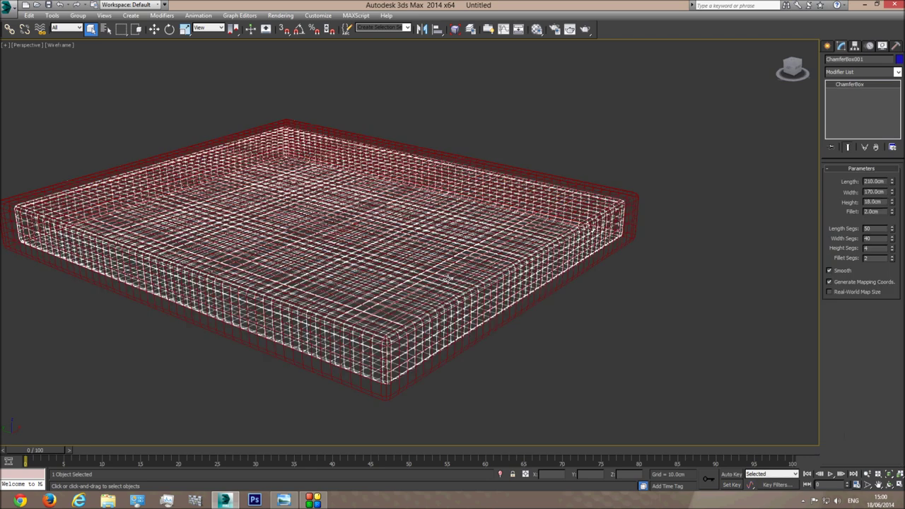
{"action": "left_click_drag", "start_coordinate": [865, 60], "coordinate": [676, 59]}
{"action": "type", "text": "K"}
{"action": "key", "text": "F3"}
- Rename the green bottom face as Helper
{"action": "left_click", "coordinate": [889, 485]}
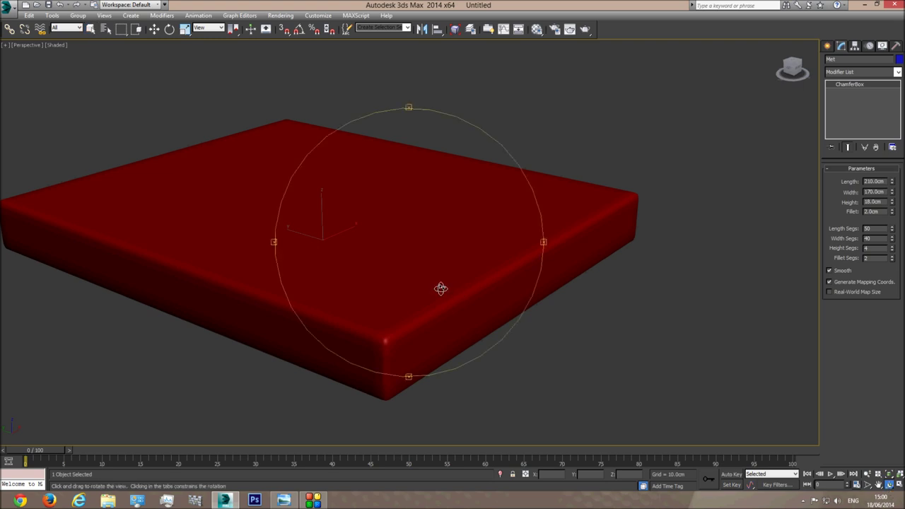
{"action": "left_click_drag", "start_coordinate": [438, 287], "coordinate": [445, 239]}
{"action": "right_click", "coordinate": [445, 239]}
{"action": "left_click", "coordinate": [460, 118]}
{"action": "left_click", "coordinate": [875, 60]}
{"action": "type", "text": "Ro"}
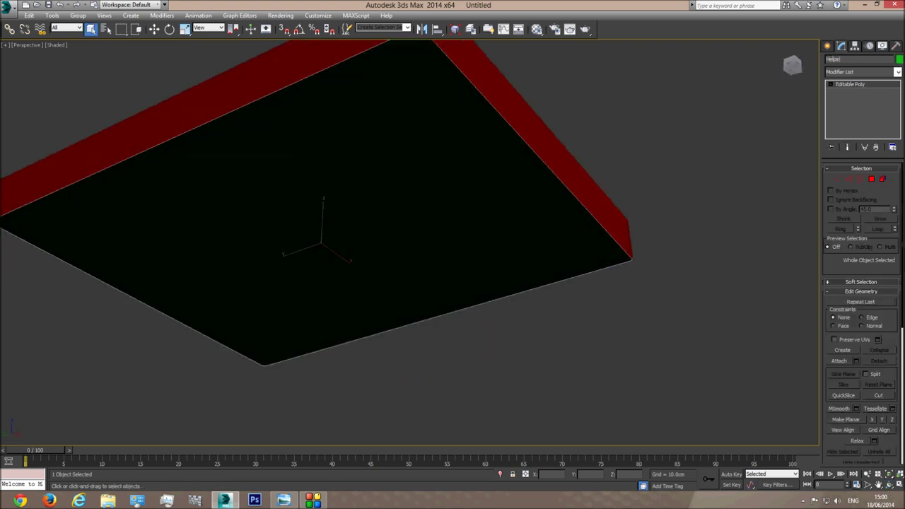
{"action": "middle_click_drag", "start_coordinate": [508, 90], "coordinate": [565, 148], "text": "alt"}
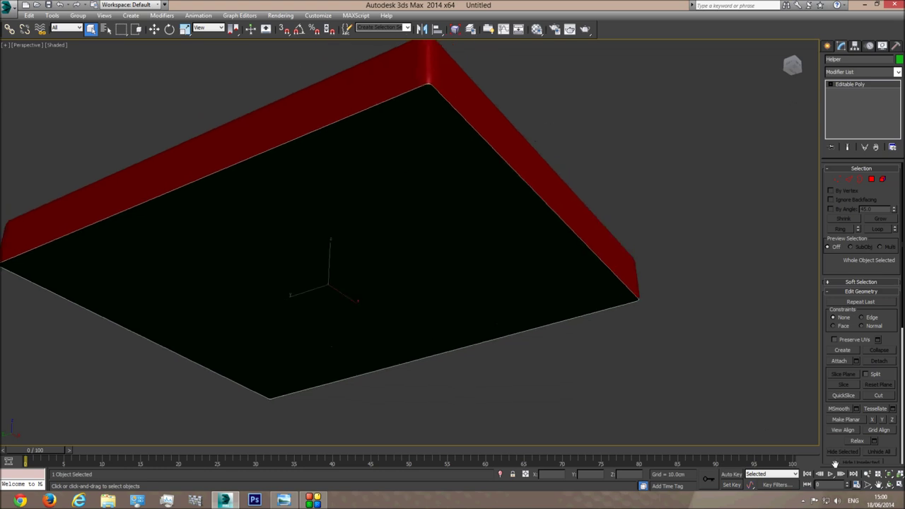
- Turn on the edged-faces display and apply a TurboSmooth modifier to the Sheet object
{"action": "key", "text": "F4"}
{"action": "left_click", "coordinate": [889, 484]}
{"action": "left_click_drag", "start_coordinate": [419, 252], "coordinate": [448, 259]}
{"action": "right_click", "coordinate": [448, 259]}
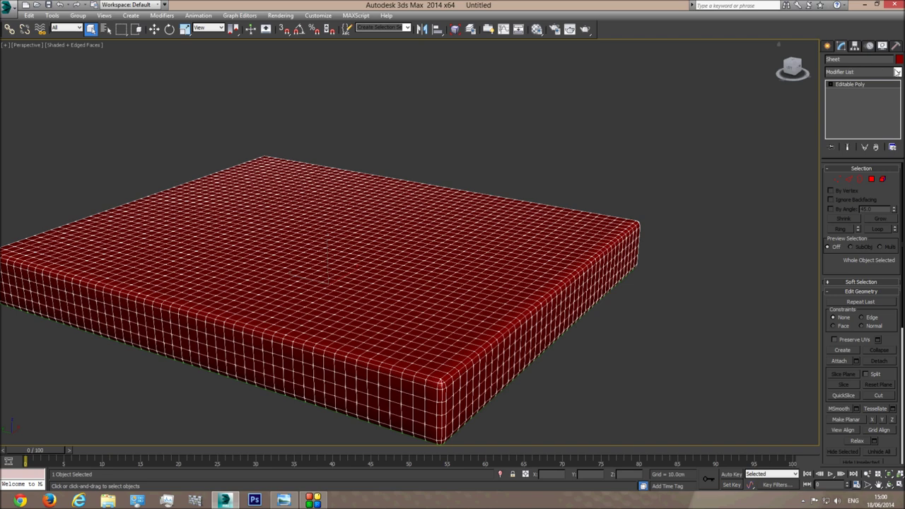
{"action": "left_click", "coordinate": [898, 72]}
{"action": "left_click_drag", "start_coordinate": [898, 97], "coordinate": [899, 323]}
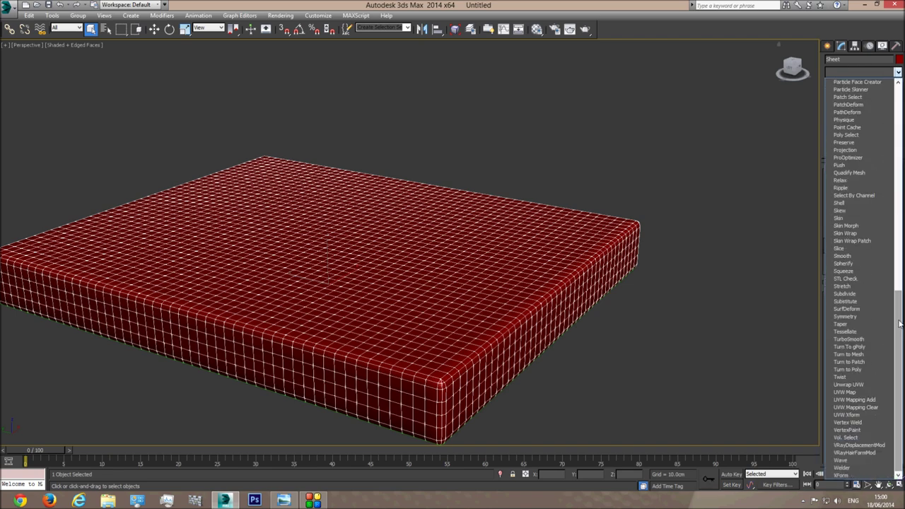
{"action": "left_click", "coordinate": [861, 338]}
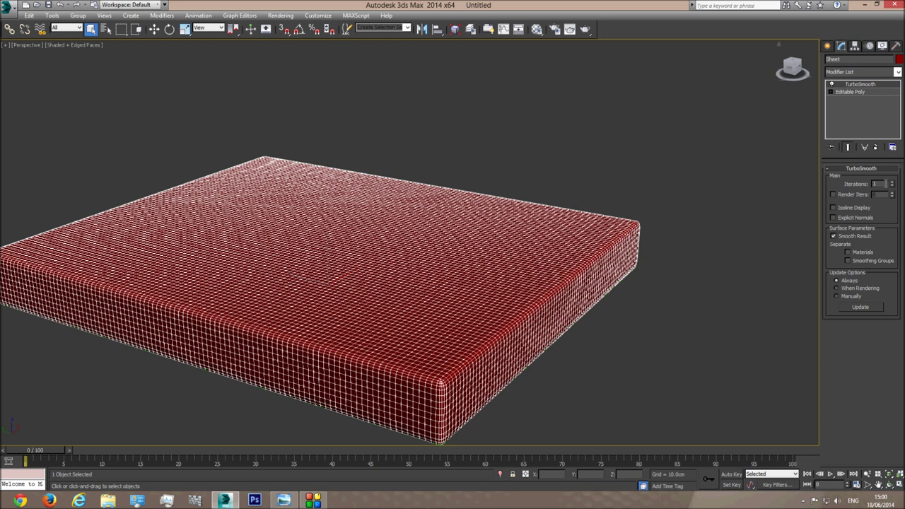
- Convert the smoothed Sheet object to an Editable Poly
{"action": "right_click", "coordinate": [535, 272]}
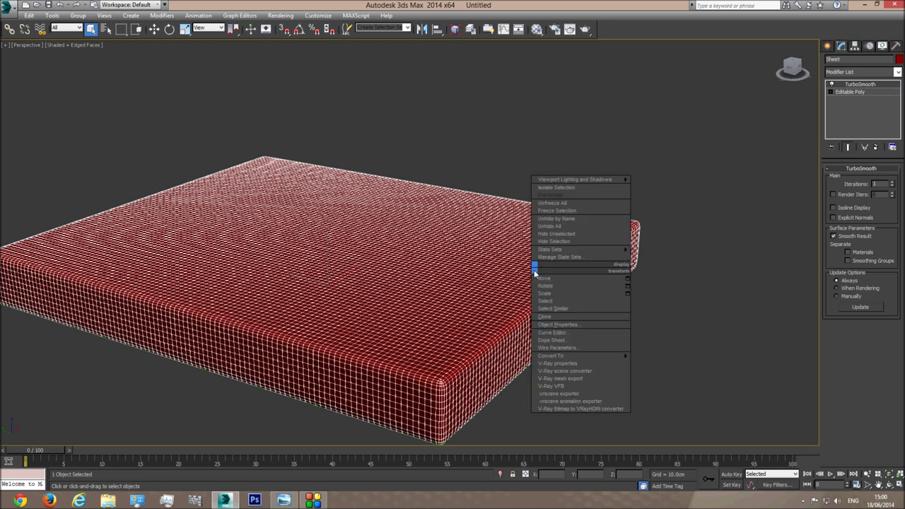
{"action": "mouse_move", "coordinate": [625, 356]}
{"action": "left_click", "coordinate": [657, 363]}
{"action": "left_click", "coordinate": [686, 316]}
{"action": "left_click", "coordinate": [555, 286]}
{"action": "left_click", "coordinate": [889, 484]}
{"action": "left_click_drag", "start_coordinate": [507, 299], "coordinate": [499, 246]}
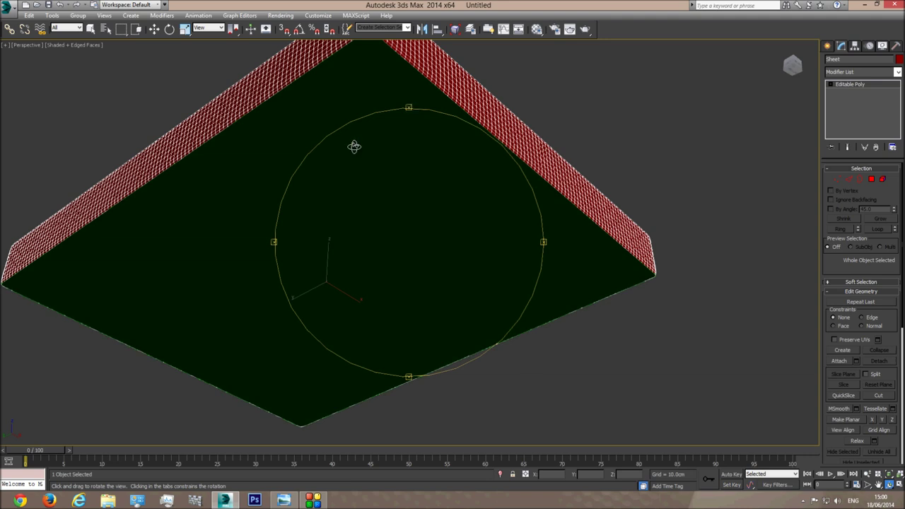
{"action": "right_click", "coordinate": [381, 176]}
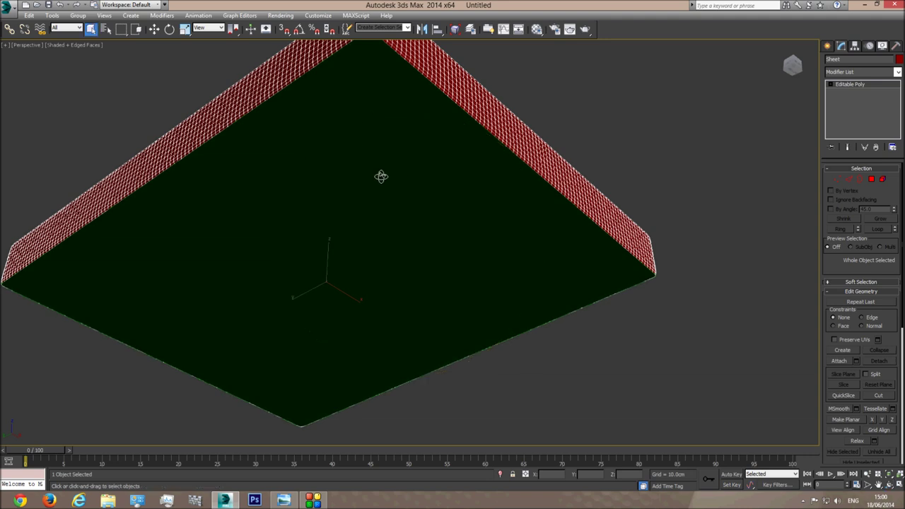
- With Auto Key on at frame 100, uniformly scale down the Helper face and move it slightly upward into the mattress
{"action": "left_click", "coordinate": [369, 107]}
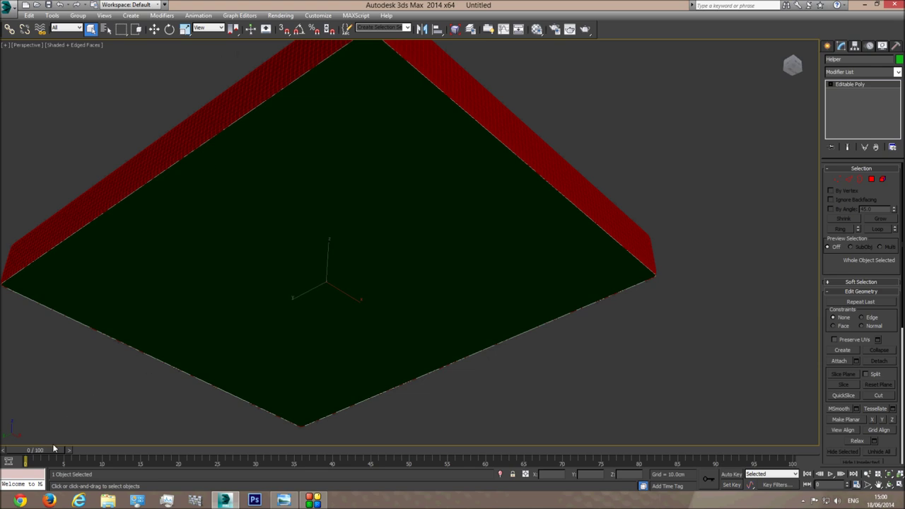
{"action": "left_click", "coordinate": [732, 475]}
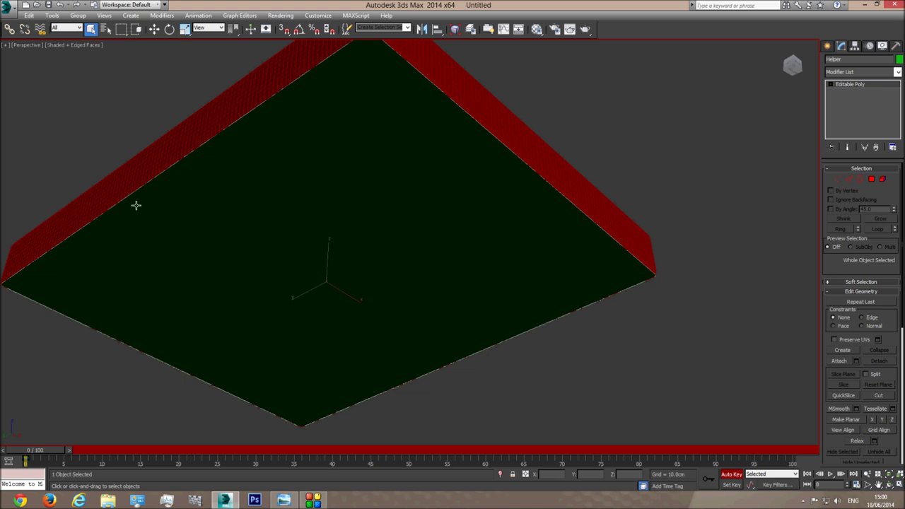
{"action": "left_click_drag", "start_coordinate": [67, 451], "coordinate": [780, 450]}
{"action": "left_click", "coordinate": [185, 29]}
{"action": "key", "text": "r"}
{"action": "left_click_drag", "start_coordinate": [326, 265], "coordinate": [325, 277]}
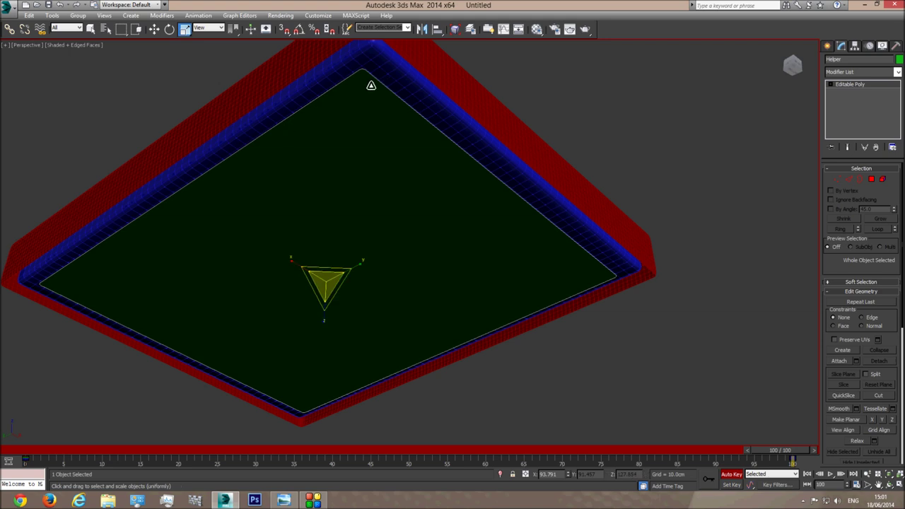
{"action": "left_click_drag", "start_coordinate": [322, 269], "coordinate": [327, 256]}
{"action": "left_click", "coordinate": [154, 28]}
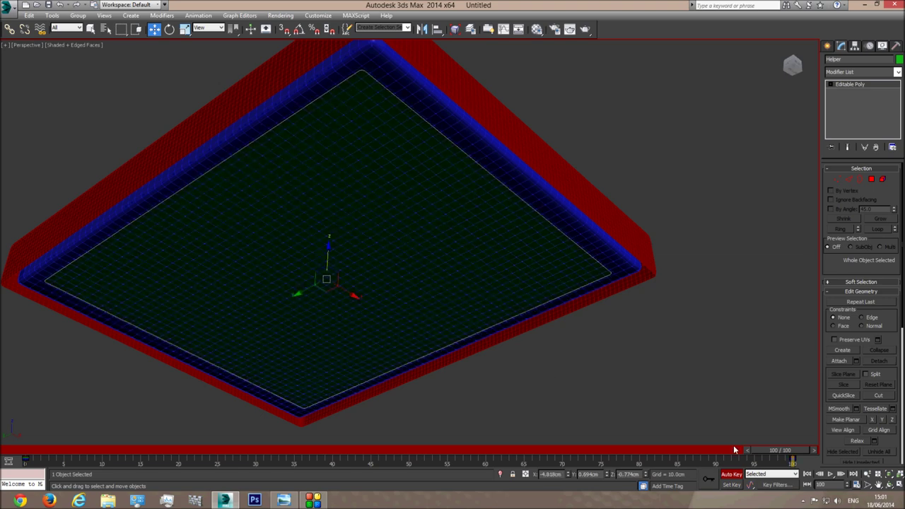
- Turn off Auto Key recording and return the timeline to frame 0
{"action": "left_click", "coordinate": [731, 474]}
{"action": "mouse_move", "coordinate": [782, 452]}
{"action": "left_mouse_down"}
{"action": "mouse_move", "coordinate": [35, 452]}
{"action": "mouse_move", "coordinate": [298, 472]}
{"action": "mouse_move", "coordinate": [421, 452]}
{"action": "mouse_move", "coordinate": [782, 452]}
{"action": "mouse_move", "coordinate": [35, 452]}
{"action": "left_mouse_up"}
{"action": "key", "text": "w"}
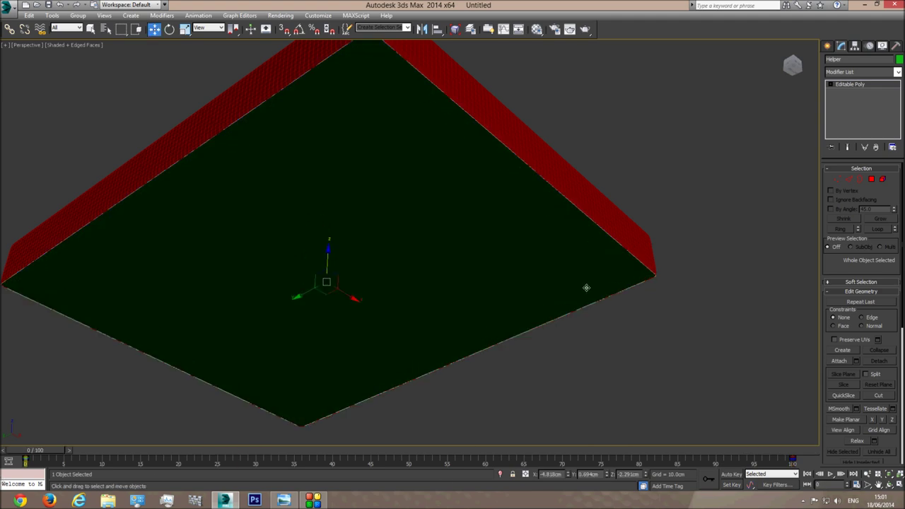
{"action": "key", "text": "q"}
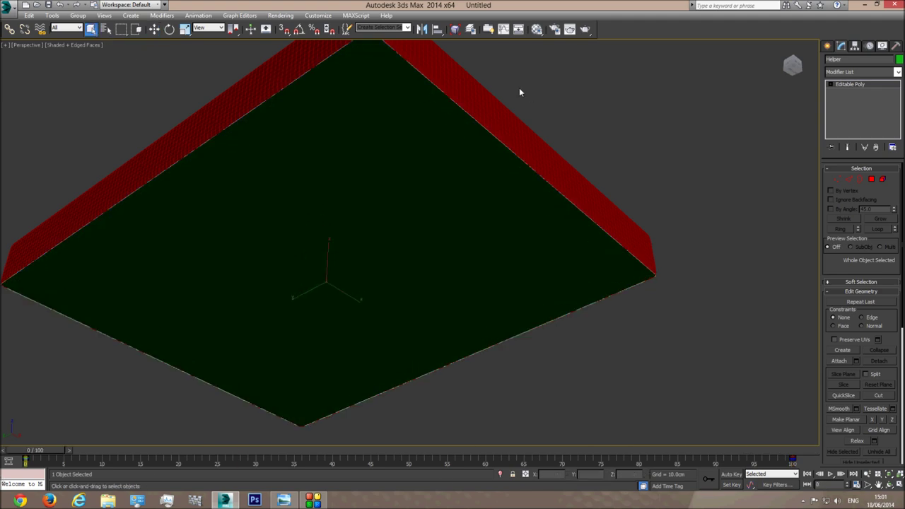
- Apply a Cloth modifier to the Sheet object
{"action": "left_click", "coordinate": [471, 92]}
{"action": "left_click", "coordinate": [898, 72]}
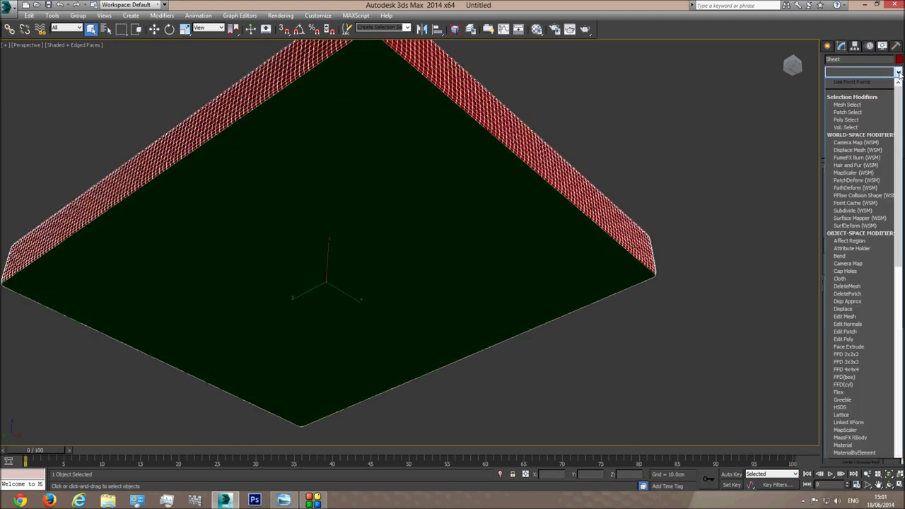
{"action": "left_click", "coordinate": [842, 280]}
{"action": "scroll", "coordinate": [858, 289], "scroll_direction": "up", "scroll_amount": 1}
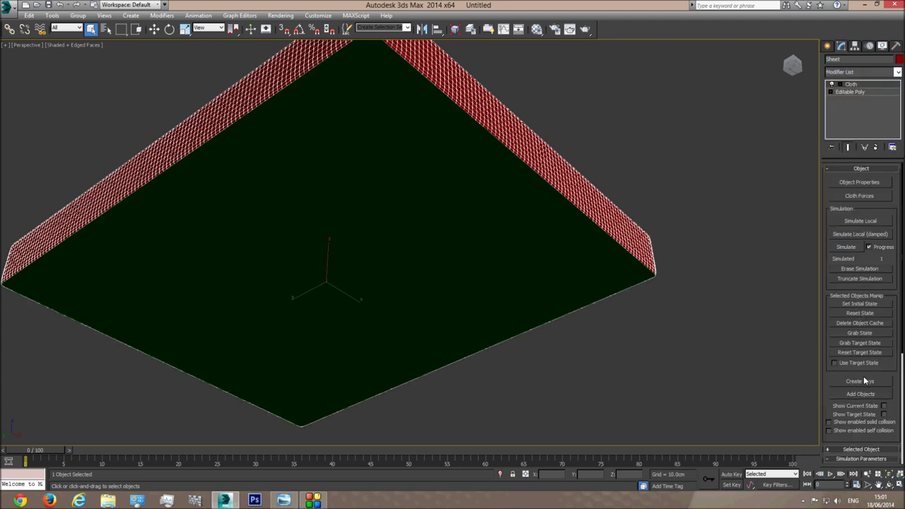
- Add the Helper and Met objects to the Sheet's cloth simulation
{"action": "left_click", "coordinate": [848, 183]}
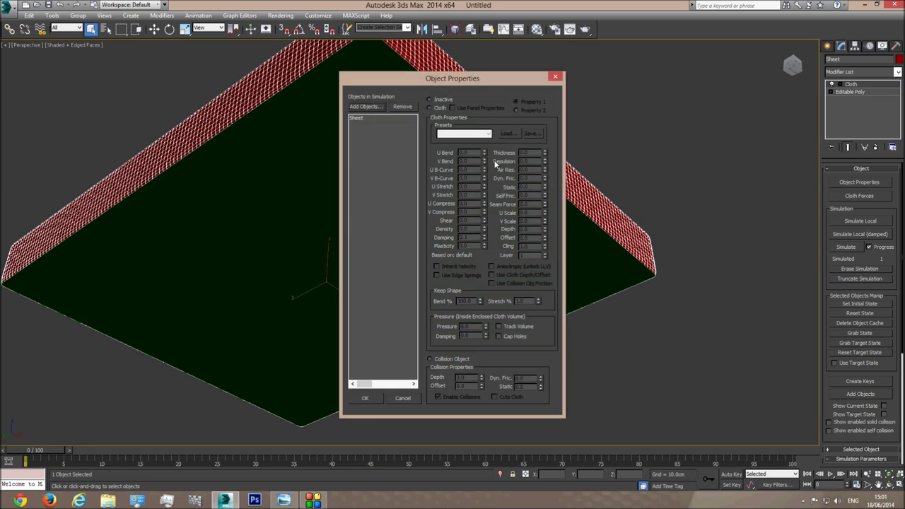
{"action": "left_click", "coordinate": [365, 107]}
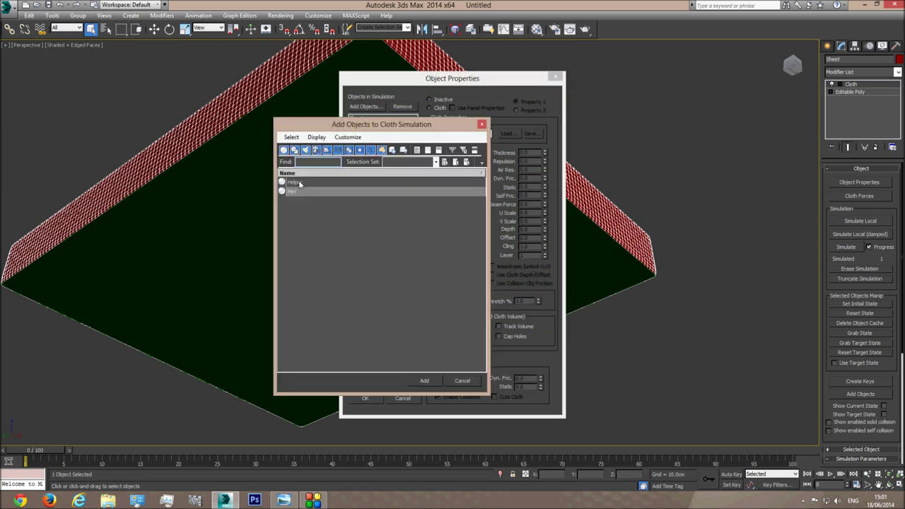
{"action": "left_click_drag", "start_coordinate": [300, 184], "coordinate": [295, 192]}
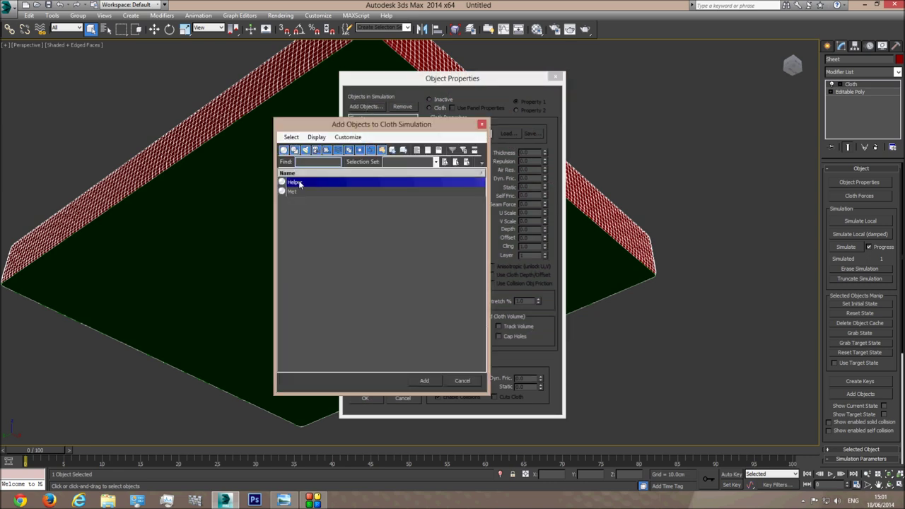
{"action": "left_click", "coordinate": [423, 381]}
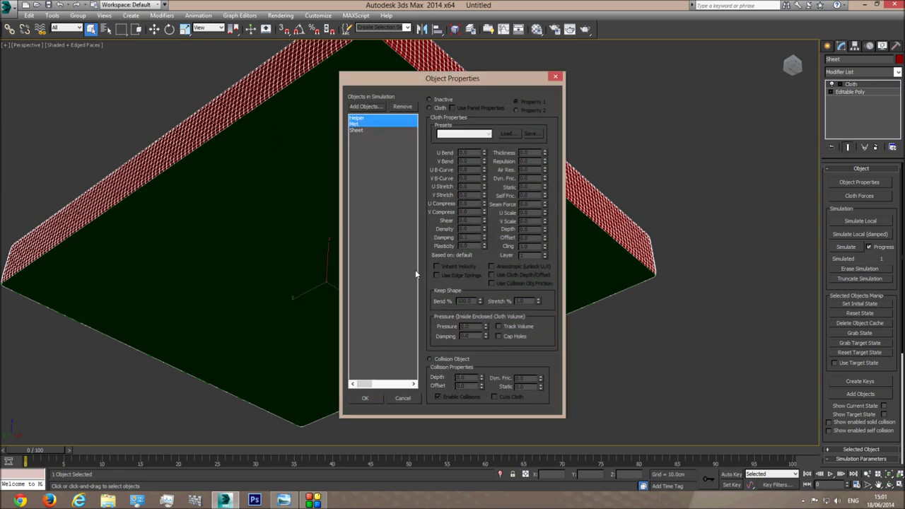
- Define Sheet as Cloth and both Met and Helper as Collision Objects, keeping their default properties
{"action": "left_click", "coordinate": [363, 132]}
{"action": "left_click", "coordinate": [436, 107]}
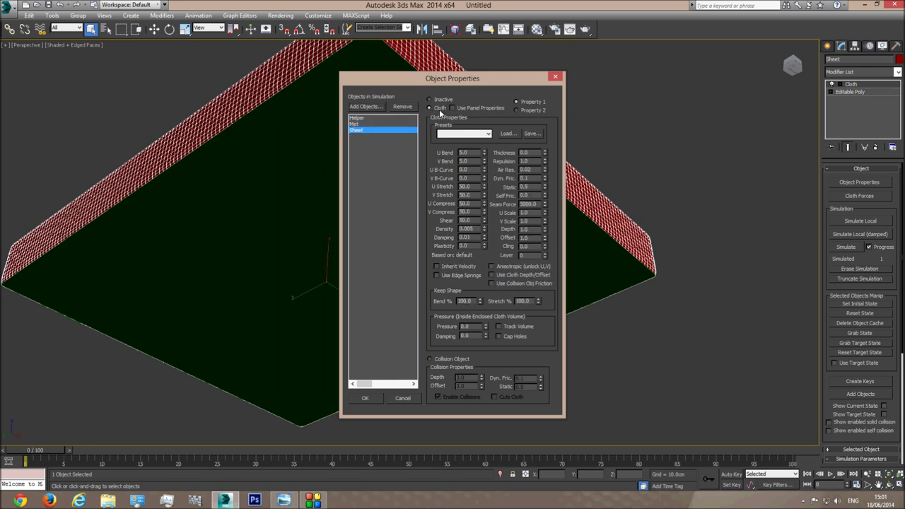
{"action": "left_click", "coordinate": [355, 124]}
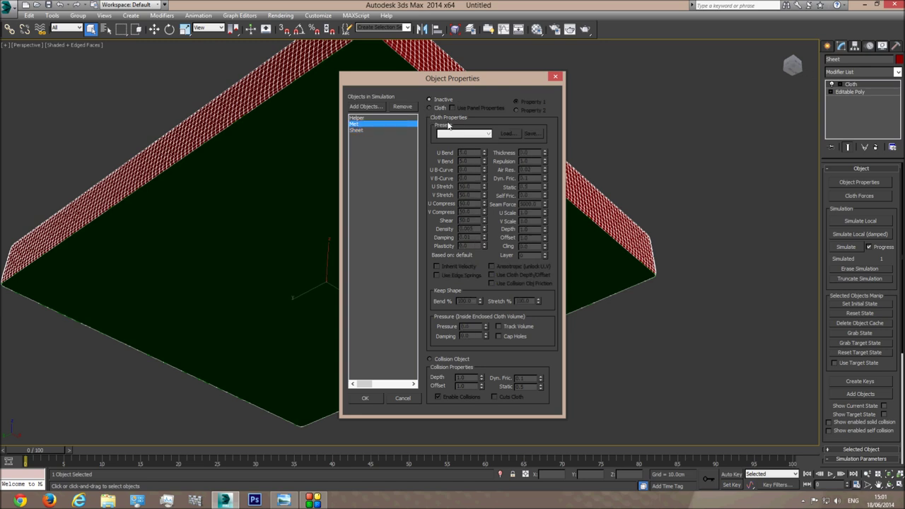
{"action": "left_click", "coordinate": [430, 359]}
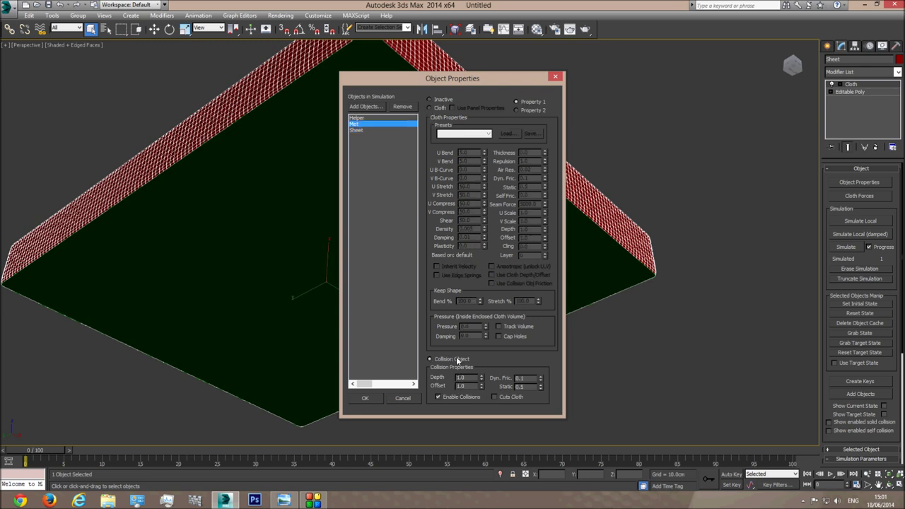
{"action": "left_click", "coordinate": [361, 117]}
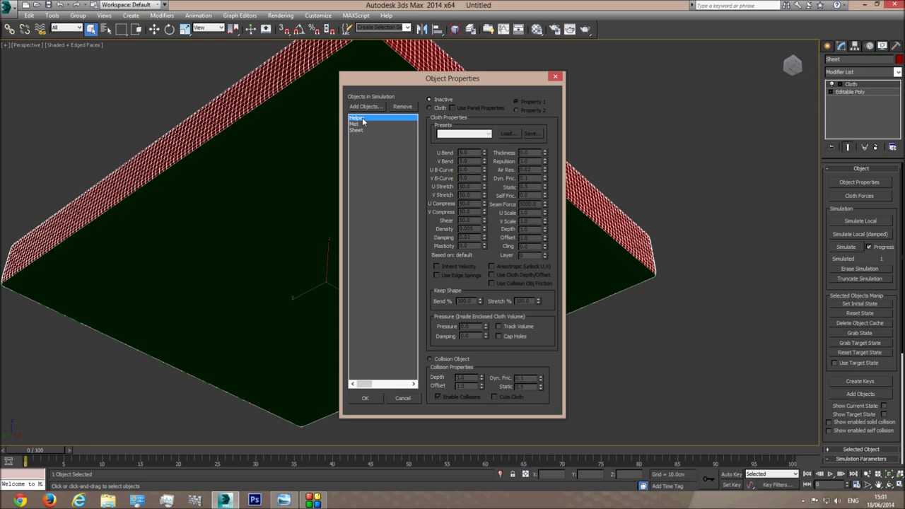
{"action": "left_click", "coordinate": [442, 362]}
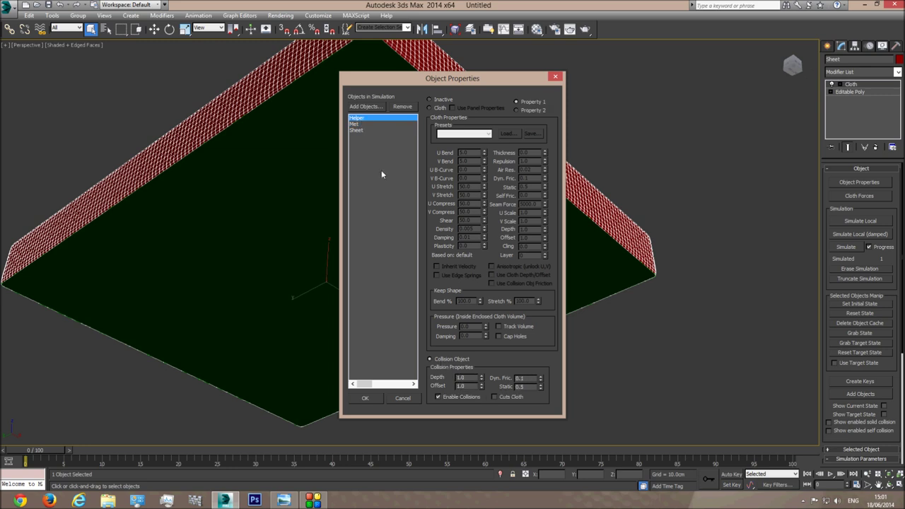
{"action": "left_click", "coordinate": [357, 123]}
{"action": "left_click", "coordinate": [357, 130]}
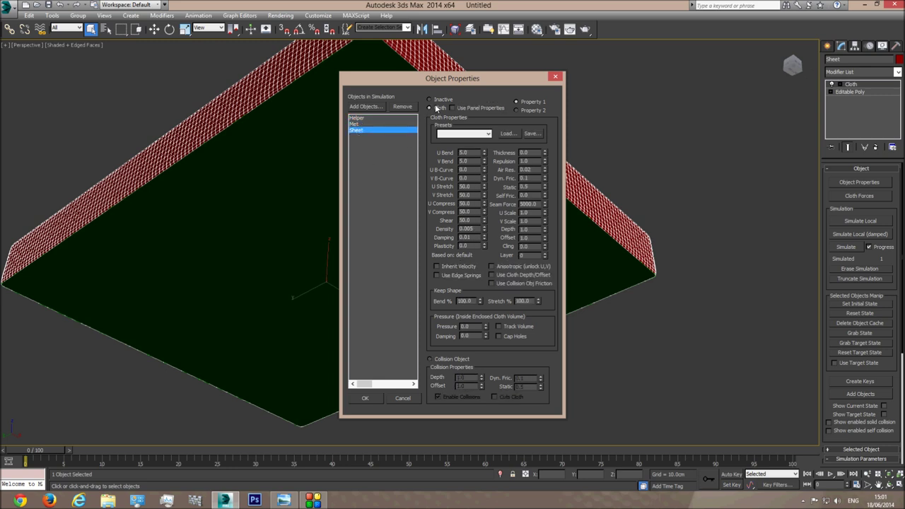
{"action": "left_click", "coordinate": [364, 398]}
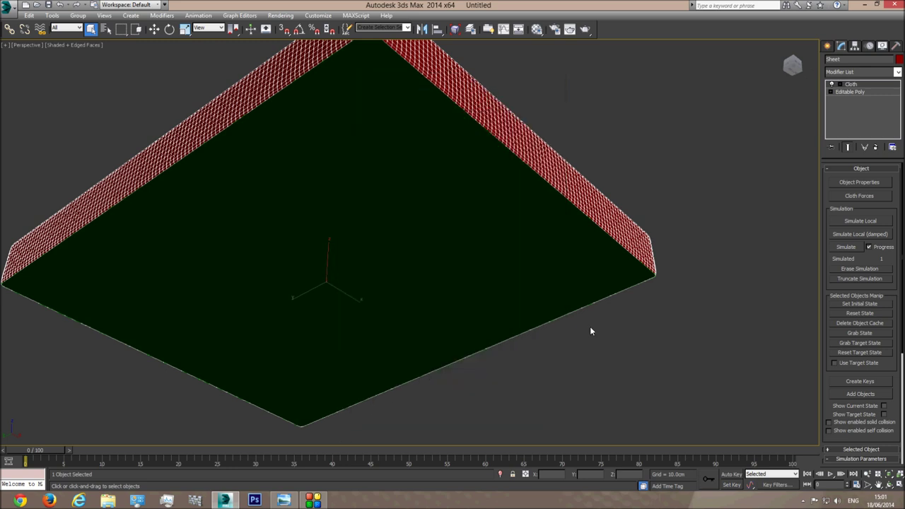
- Review the simulation roles assigned to Sheet, Met and Helper in the cloth object properties
{"action": "left_click", "coordinate": [865, 182]}
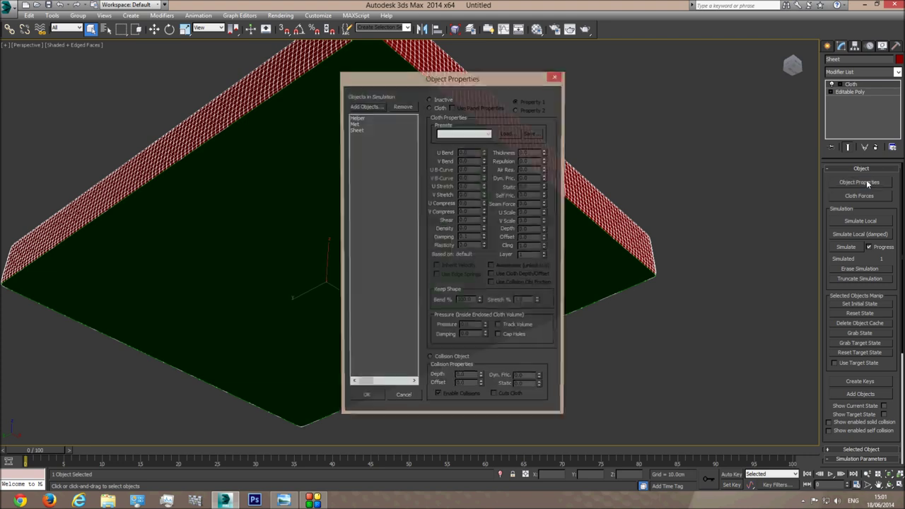
{"action": "left_click", "coordinate": [357, 130]}
{"action": "left_click", "coordinate": [407, 124]}
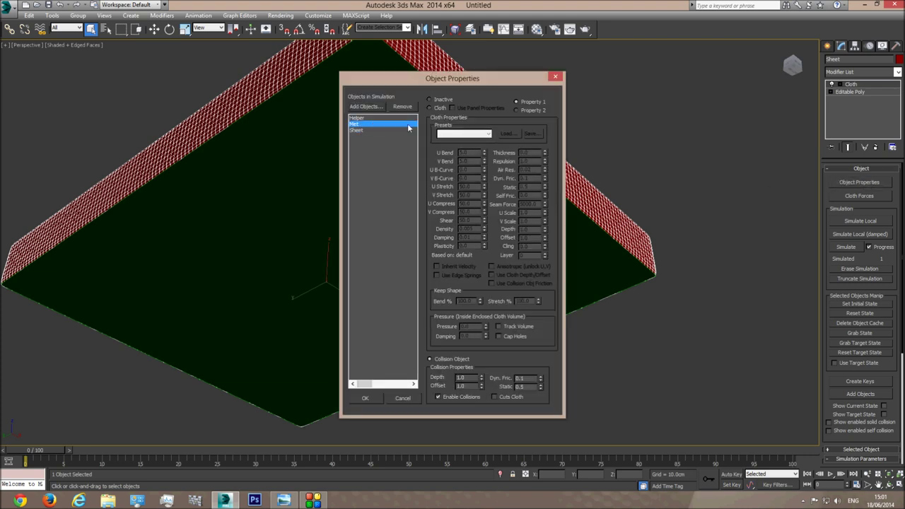
{"action": "left_click", "coordinate": [365, 118]}
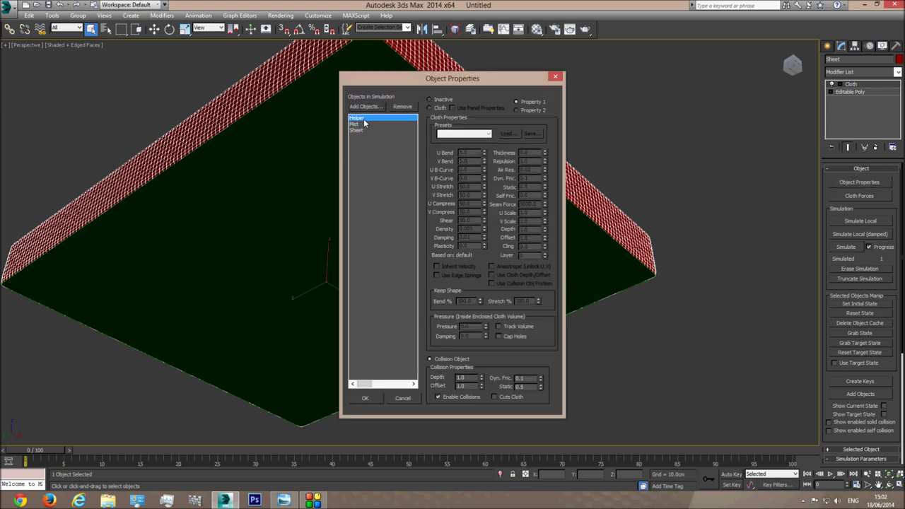
{"action": "left_click", "coordinate": [365, 398]}
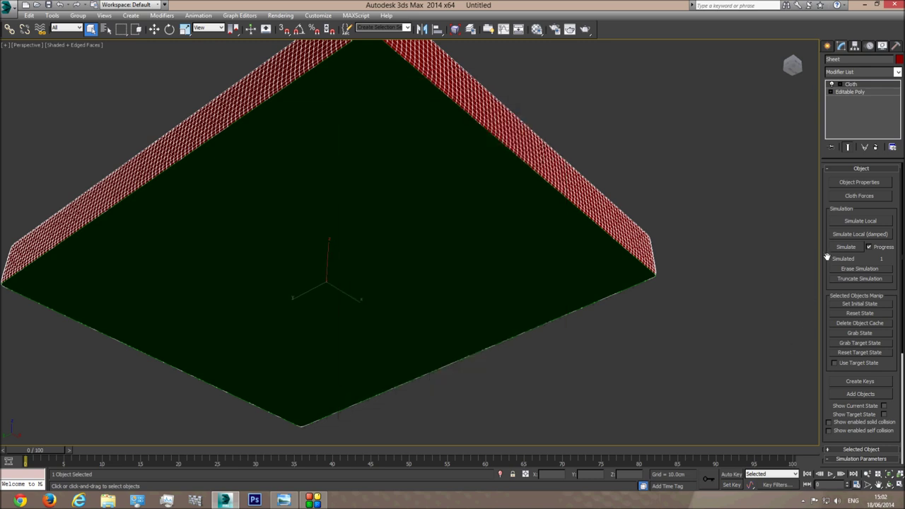
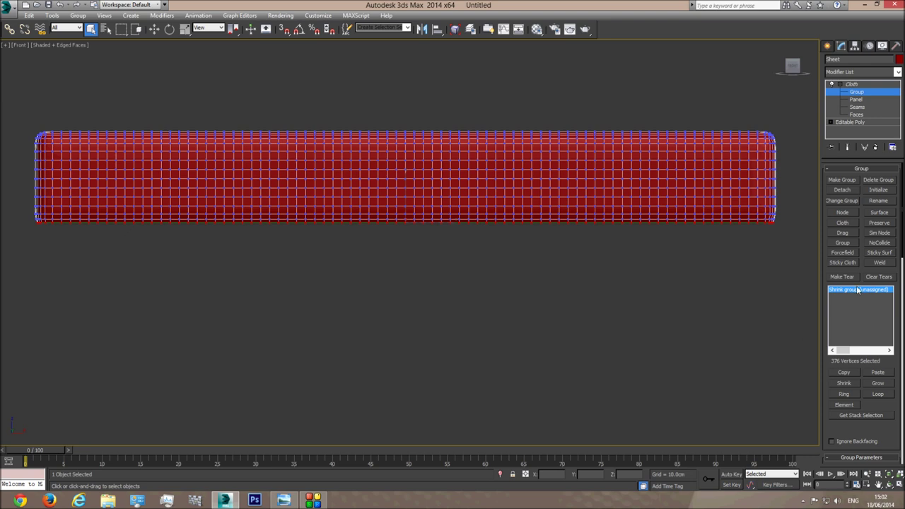
{"action": "left_click", "coordinate": [888, 484]}
{"action": "left_click_drag", "start_coordinate": [437, 275], "coordinate": [445, 244]}
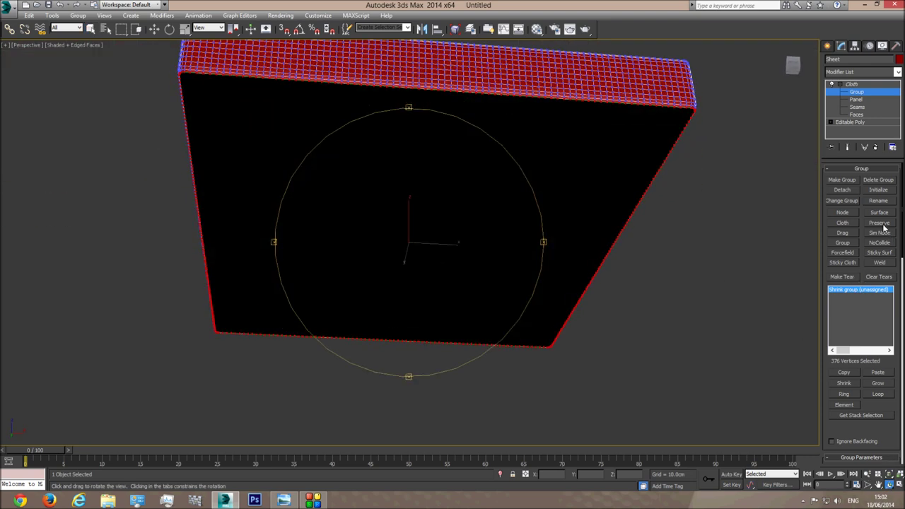
{"action": "left_click", "coordinate": [882, 213]}
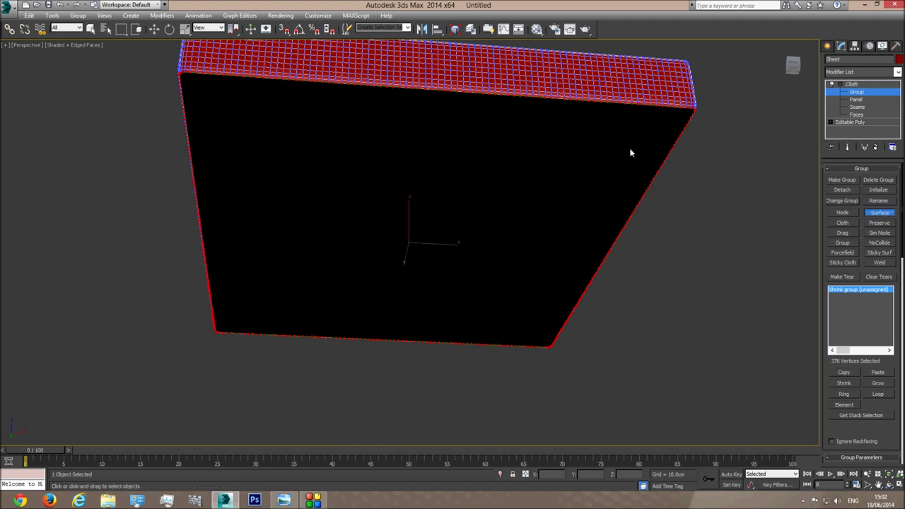
{"action": "left_click", "coordinate": [875, 214]}
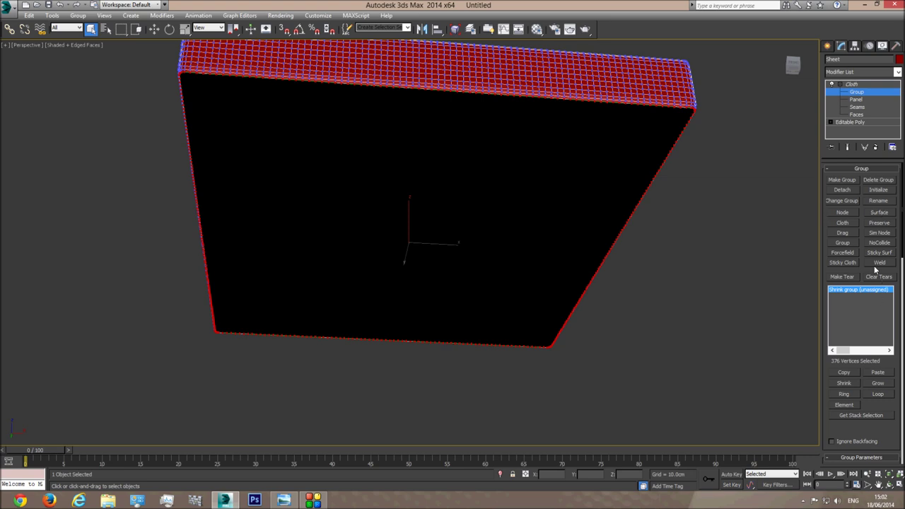
{"action": "left_click", "coordinate": [857, 94]}
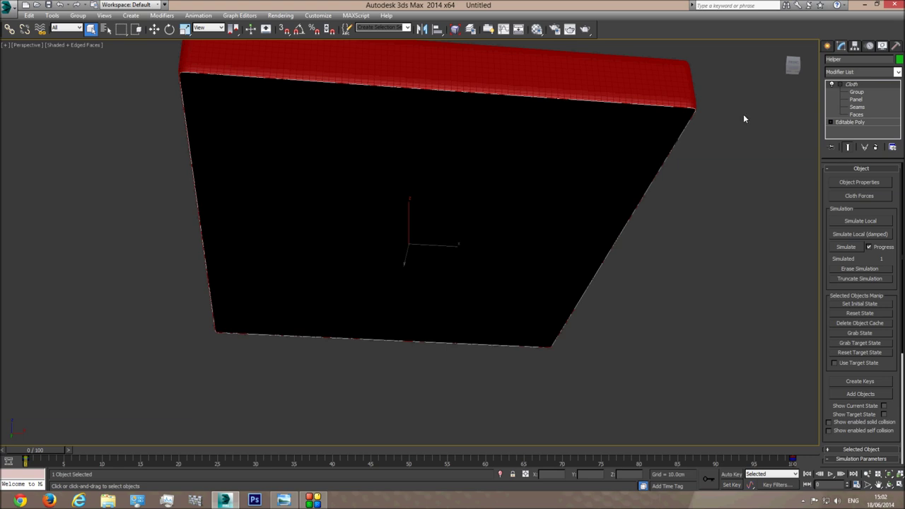
{"action": "left_click", "coordinate": [656, 84]}
- Constrain the Sheet's Shrink group of bottom-edge vertices to the Helper object with the Surface constraint
{"action": "left_click", "coordinate": [856, 91]}
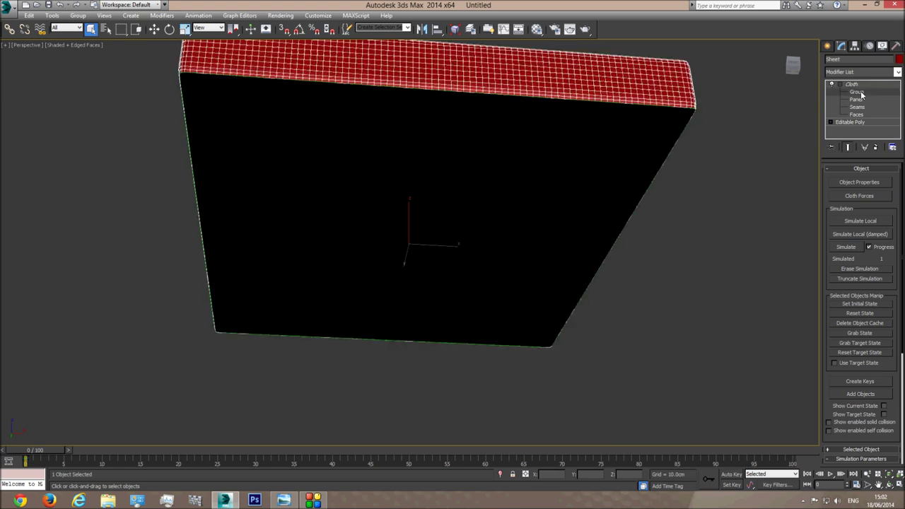
{"action": "left_click", "coordinate": [865, 290]}
{"action": "left_click", "coordinate": [880, 213]}
{"action": "left_click", "coordinate": [605, 146]}
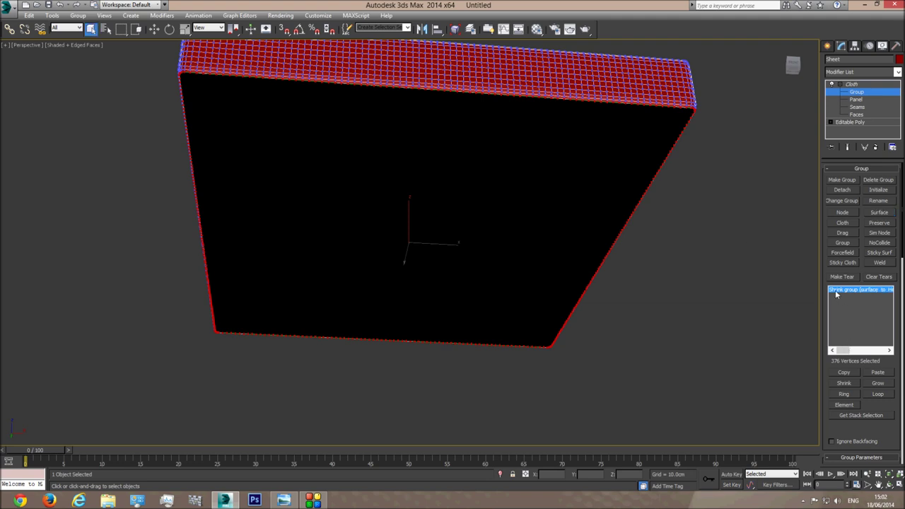
{"action": "left_click_drag", "start_coordinate": [841, 350], "coordinate": [853, 351]}
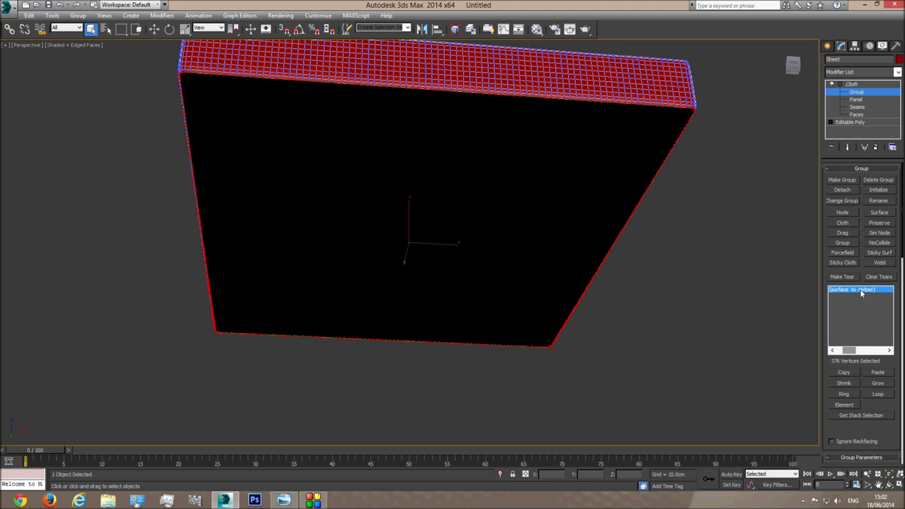
- Enable Self Collision and set the Step to 0.004 in the Cloth modifier's simulation parameters
{"action": "left_click", "coordinate": [855, 84]}
{"action": "left_click", "coordinate": [889, 485]}
{"action": "mouse_move", "coordinate": [394, 287]}
{"action": "left_mouse_down"}
{"action": "mouse_move", "coordinate": [369, 261]}
{"action": "mouse_move", "coordinate": [404, 276]}
{"action": "left_mouse_up"}
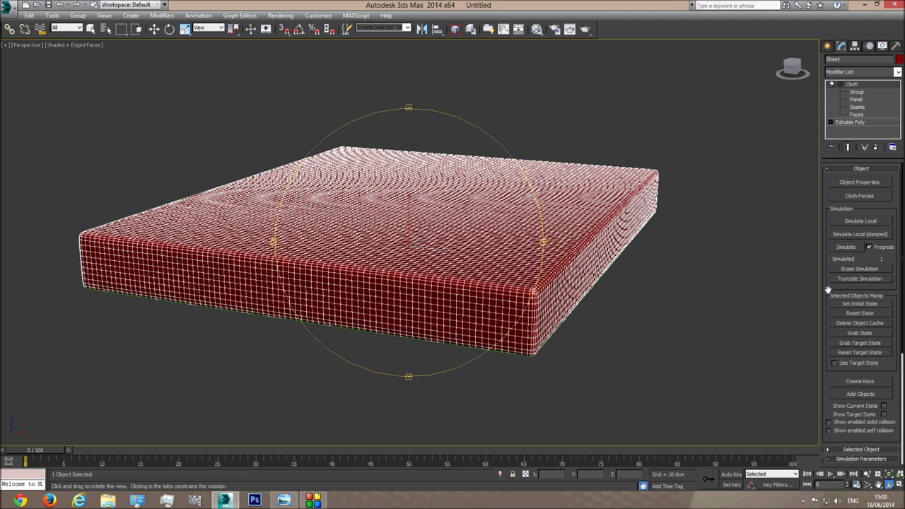
{"action": "scroll", "coordinate": [827, 289], "scroll_direction": "down", "scroll_amount": 5}
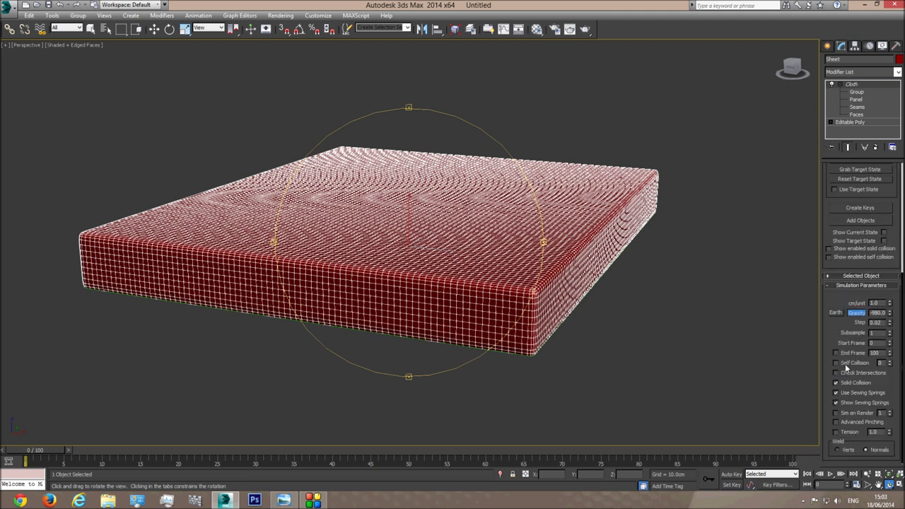
{"action": "left_click", "coordinate": [835, 362]}
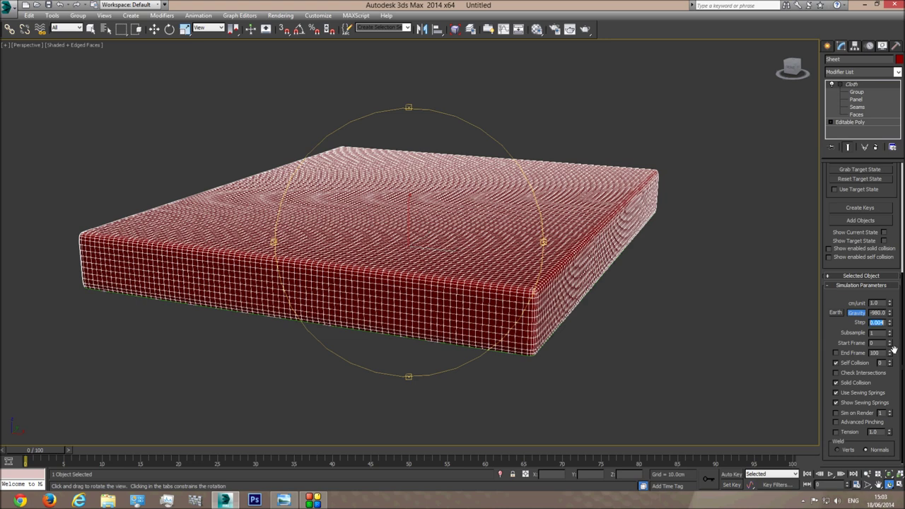
{"action": "left_click_drag", "start_coordinate": [389, 289], "coordinate": [423, 279]}
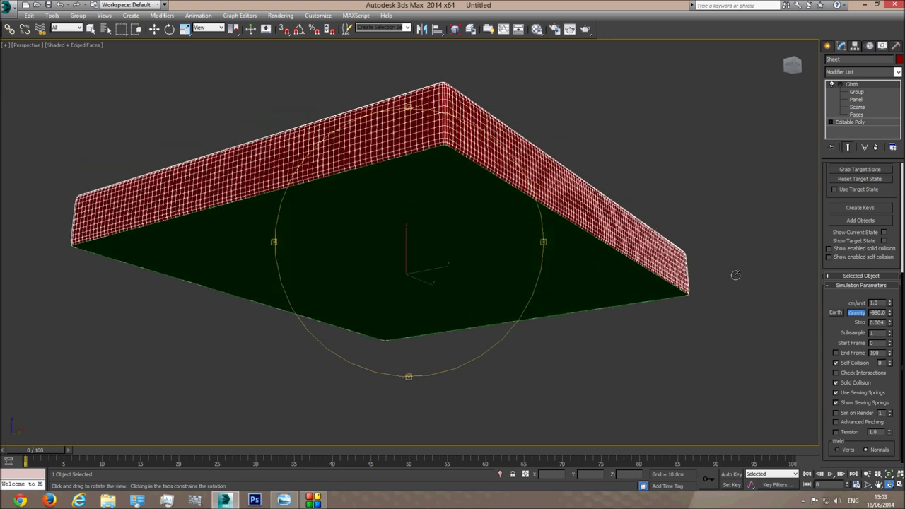
- Run the cloth simulation on Sheet so it wraps around the mattress, and inspect the result from above and below
{"action": "scroll", "coordinate": [826, 202], "scroll_direction": "up", "scroll_amount": 5}
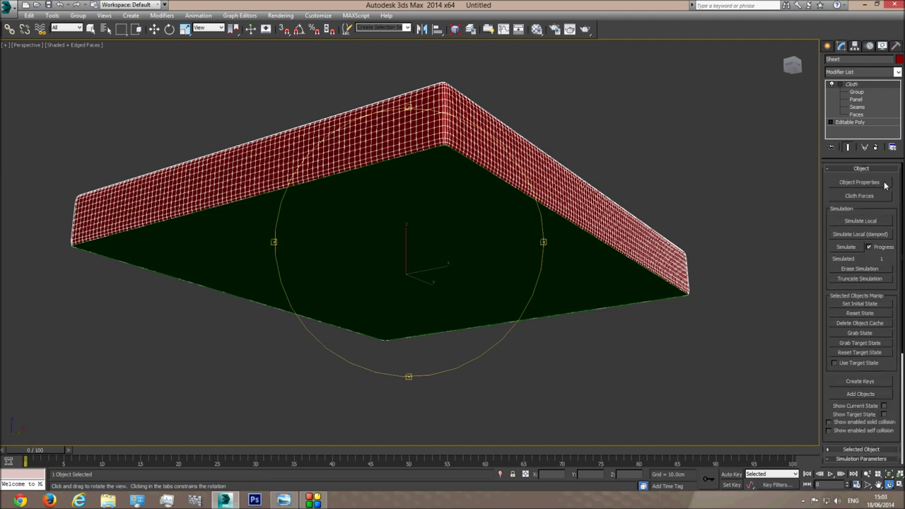
{"action": "left_click", "coordinate": [846, 247]}
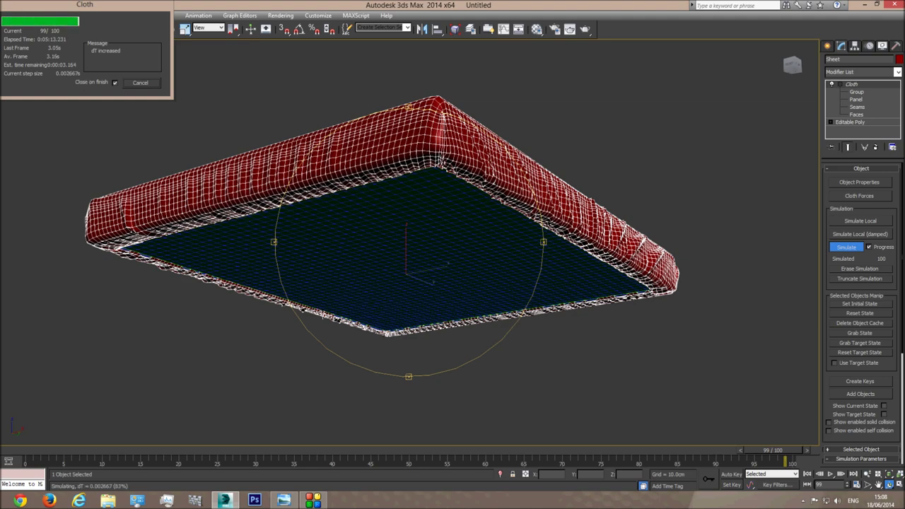
{"action": "middle_click_drag", "start_coordinate": [453, 257], "coordinate": [457, 288], "text": "alt"}
{"action": "left_click", "coordinate": [628, 128]}
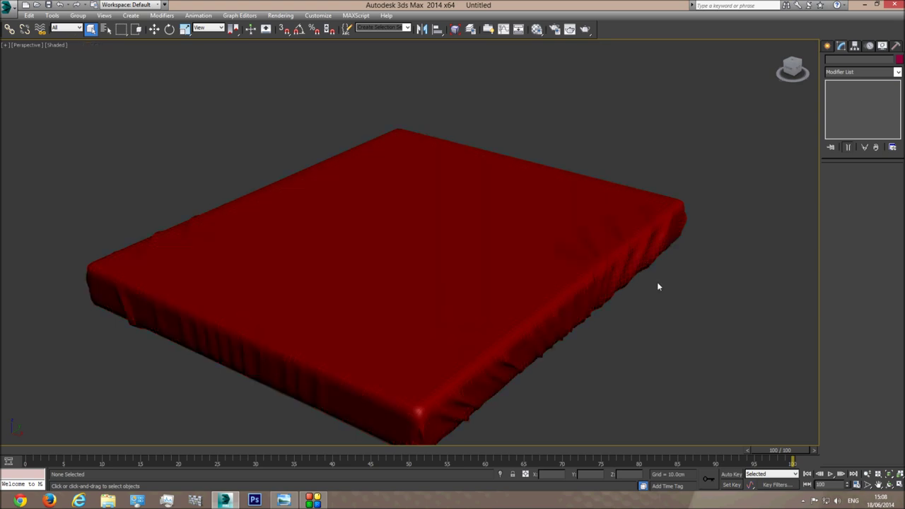
{"action": "middle_click_drag", "start_coordinate": [690, 331], "coordinate": [769, 368], "text": "alt"}
{"action": "middle_click_drag", "start_coordinate": [422, 246], "coordinate": [494, 170], "text": "alt"}
- Delete the Helper face from the underside of the mattress
{"action": "left_click", "coordinate": [465, 106]}
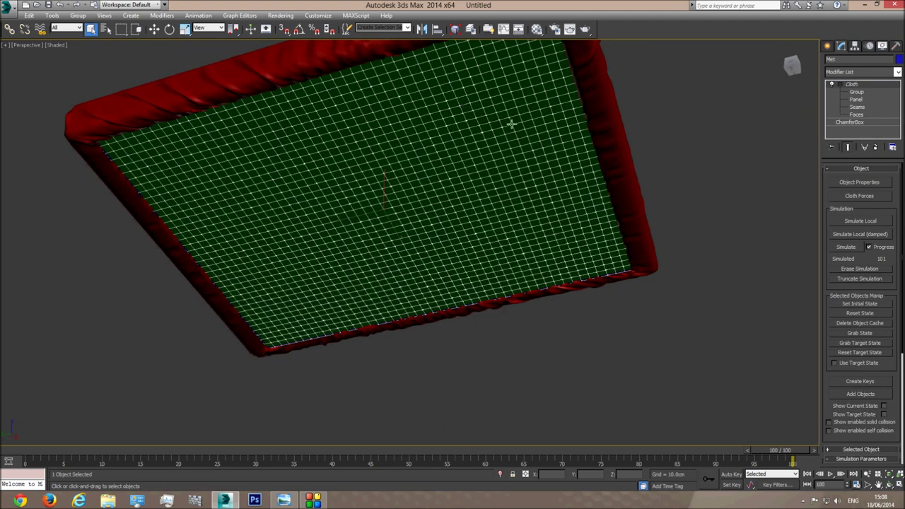
{"action": "left_click", "coordinate": [547, 117]}
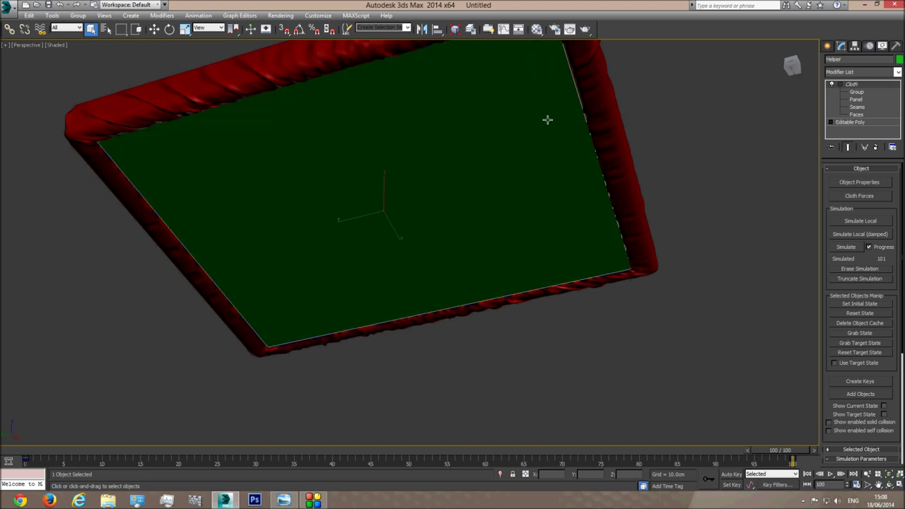
{"action": "left_click", "coordinate": [810, 86]}
- Convert the simulated Sheet to an Editable Poly
{"action": "left_click", "coordinate": [622, 147]}
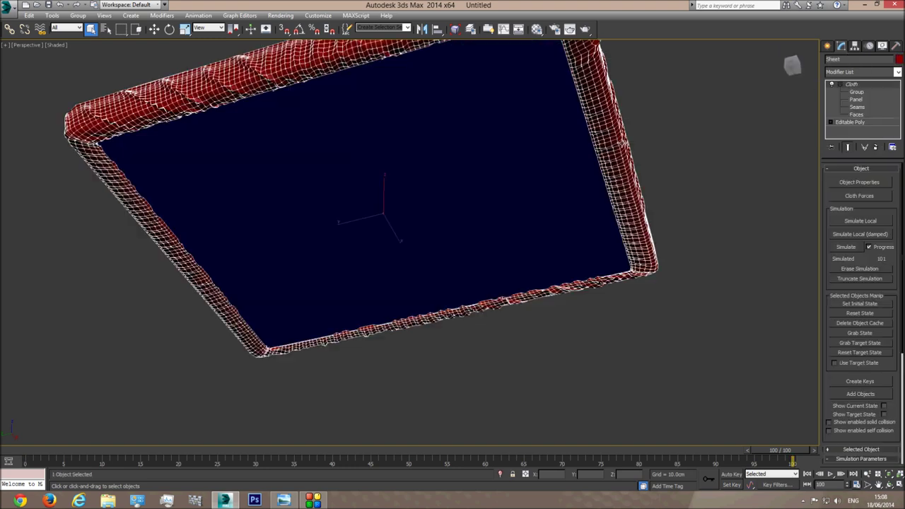
{"action": "right_click", "coordinate": [619, 144]}
{"action": "mouse_move", "coordinate": [664, 231]}
{"action": "left_click", "coordinate": [747, 238]}
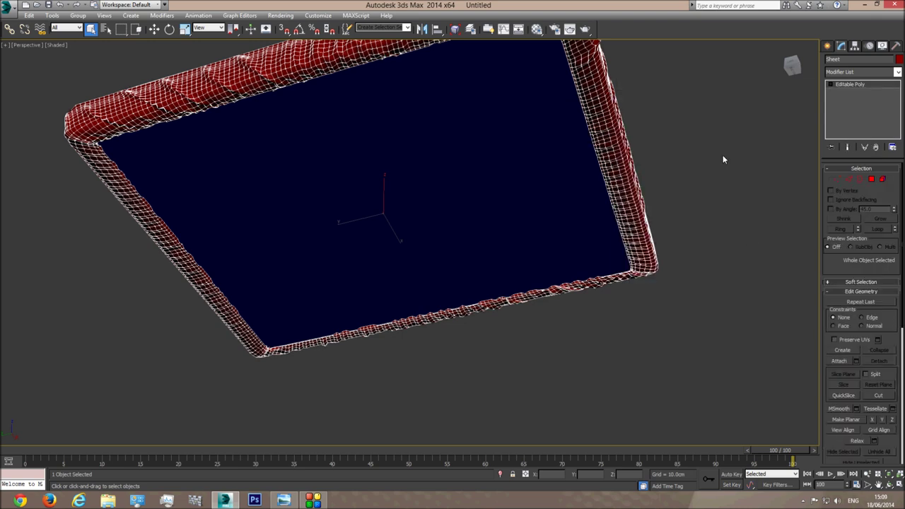
{"action": "left_click", "coordinate": [753, 310]}
- Select a small cluster of Sheet vertices in the wrinkled area along the mattress's long side
{"action": "left_click", "coordinate": [889, 484]}
{"action": "left_click_drag", "start_coordinate": [367, 113], "coordinate": [557, 234]}
{"action": "left_click_drag", "start_coordinate": [420, 227], "coordinate": [388, 282]}
{"action": "key", "text": "q"}
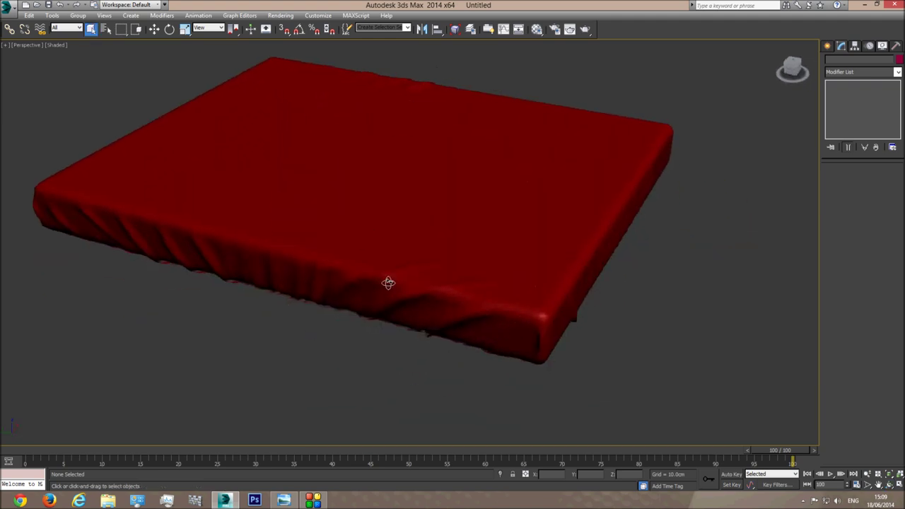
{"action": "left_click", "coordinate": [529, 231]}
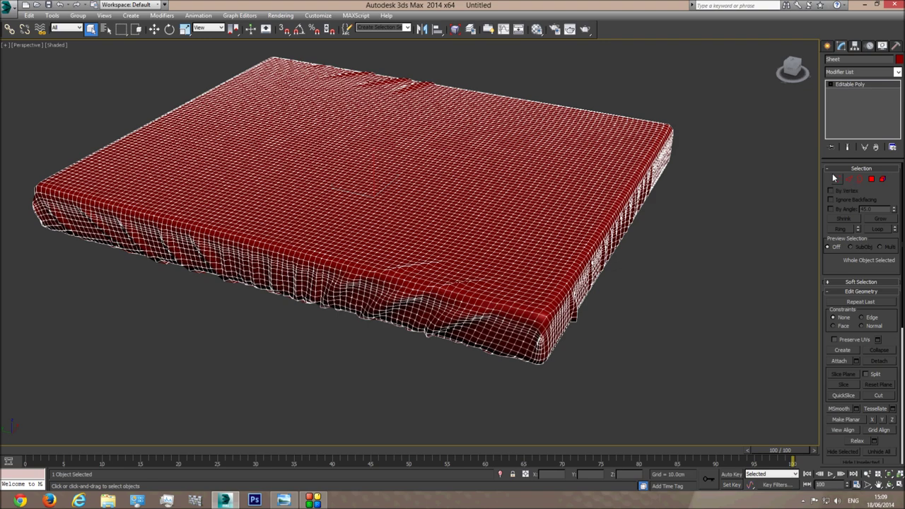
{"action": "left_click", "coordinate": [836, 179]}
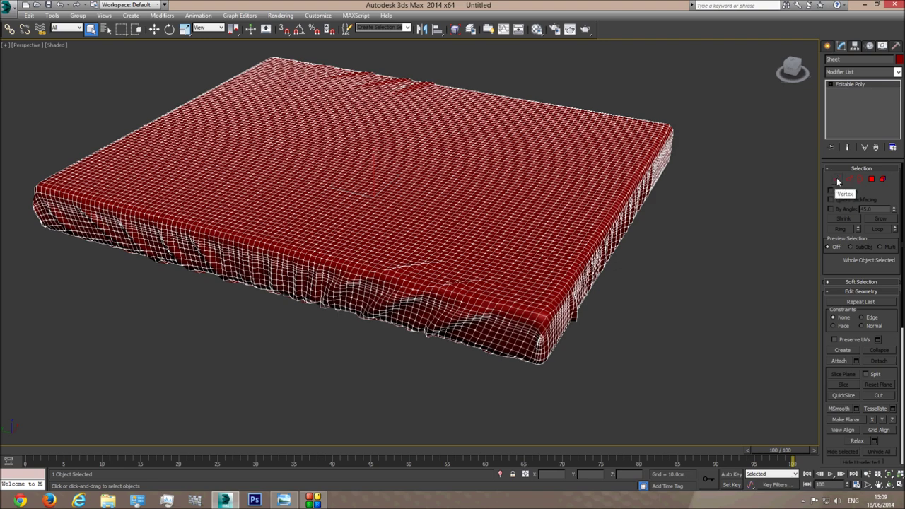
{"action": "scroll", "coordinate": [359, 298], "scroll_direction": "up", "scroll_amount": 5}
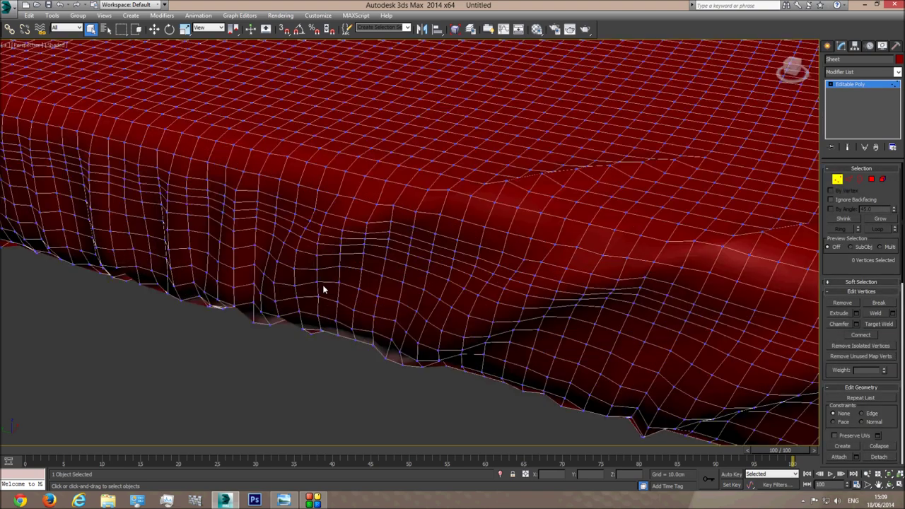
{"action": "left_click", "coordinate": [262, 297]}
{"action": "left_click_drag", "start_coordinate": [262, 297], "coordinate": [269, 305]}
{"action": "left_click", "coordinate": [262, 273], "text": "ctrl"}
{"action": "left_click", "coordinate": [271, 262], "text": "ctrl"}
{"action": "left_click", "coordinate": [270, 254], "text": "ctrl"}
{"action": "left_click", "coordinate": [282, 246], "text": "ctrl"}
{"action": "left_click", "coordinate": [274, 238], "text": "ctrl"}
{"action": "left_click", "coordinate": [297, 249], "text": "ctrl"}
{"action": "left_click", "coordinate": [294, 279], "text": "ctrl"}
{"action": "left_click", "coordinate": [297, 298], "text": "ctrl"}
{"action": "left_click", "coordinate": [297, 309], "text": "ctrl"}
- Enable soft selection for the picked Sheet vertices
{"action": "scroll", "coordinate": [825, 342], "scroll_direction": "down", "scroll_amount": 5}
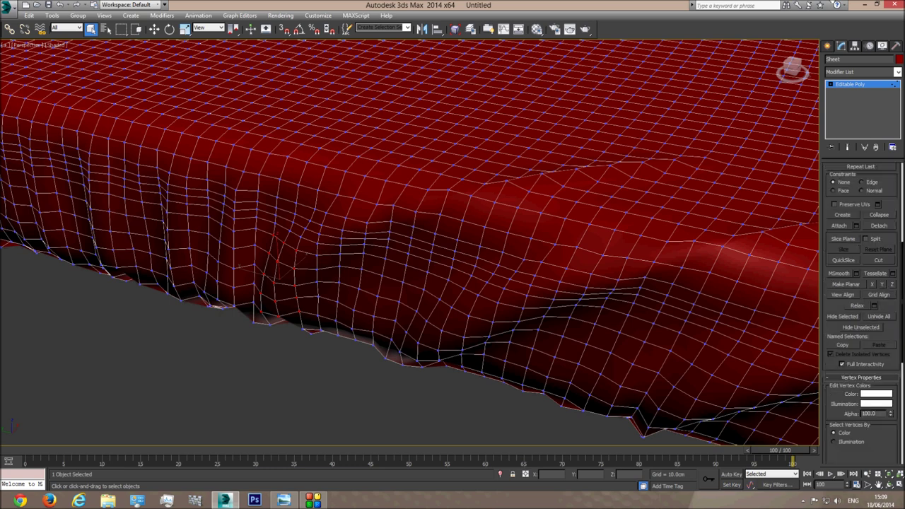
{"action": "scroll", "coordinate": [824, 223], "scroll_direction": "up", "scroll_amount": 5}
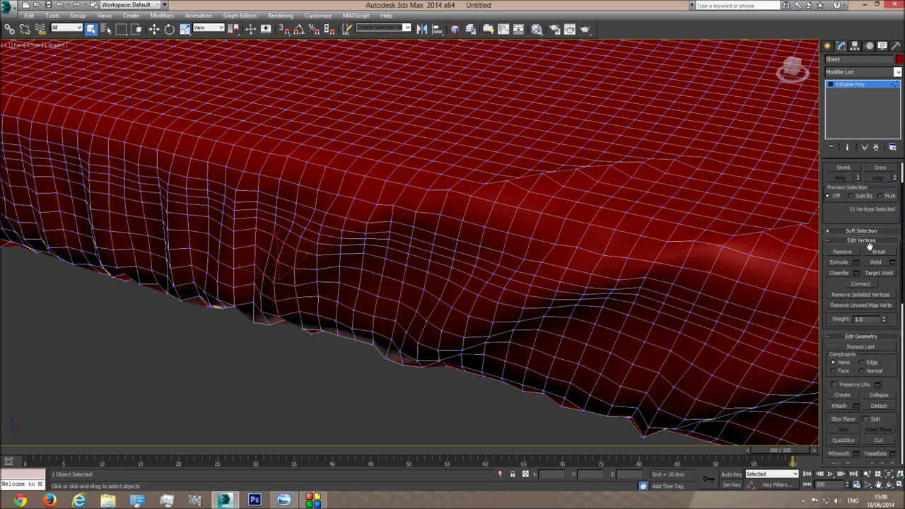
{"action": "left_click", "coordinate": [860, 230]}
{"action": "left_click", "coordinate": [840, 243]}
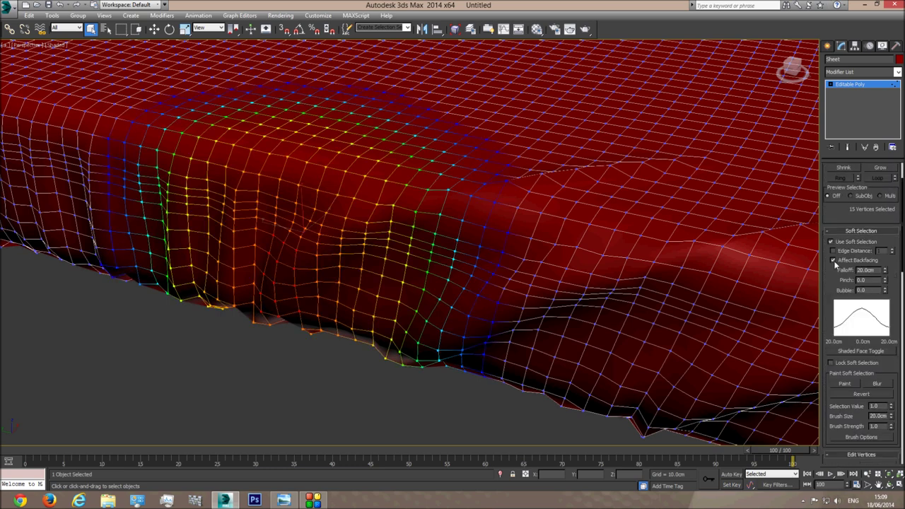
- Smooth the wrinkled side and lower edge of the Sheet with the Relax paint deformation brush at size 20 cm
{"action": "scroll", "coordinate": [827, 354], "scroll_direction": "down", "scroll_amount": 5}
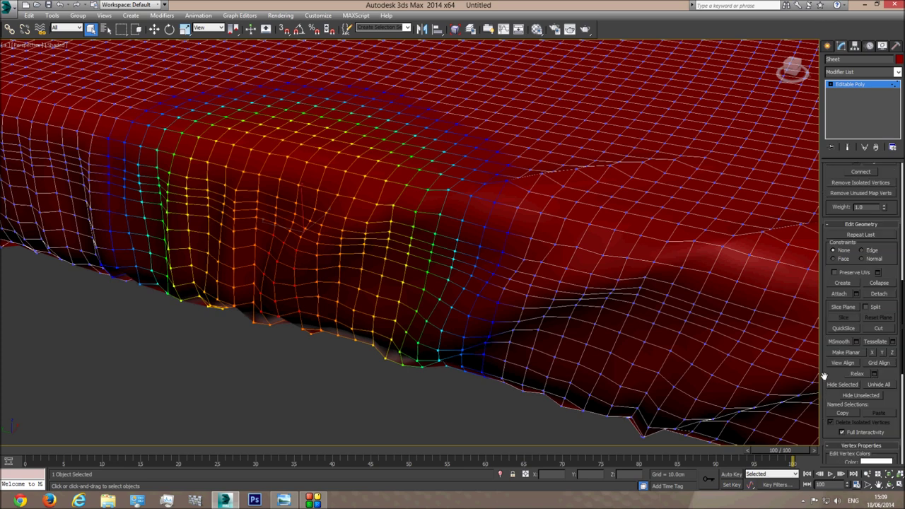
{"action": "scroll", "coordinate": [823, 375], "scroll_direction": "down", "scroll_amount": 5}
{"action": "left_click", "coordinate": [874, 459]}
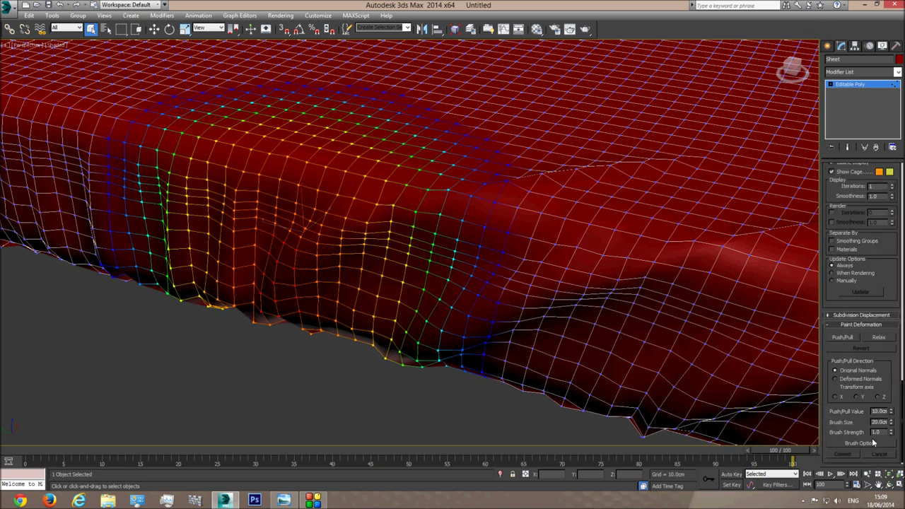
{"action": "left_click", "coordinate": [879, 338]}
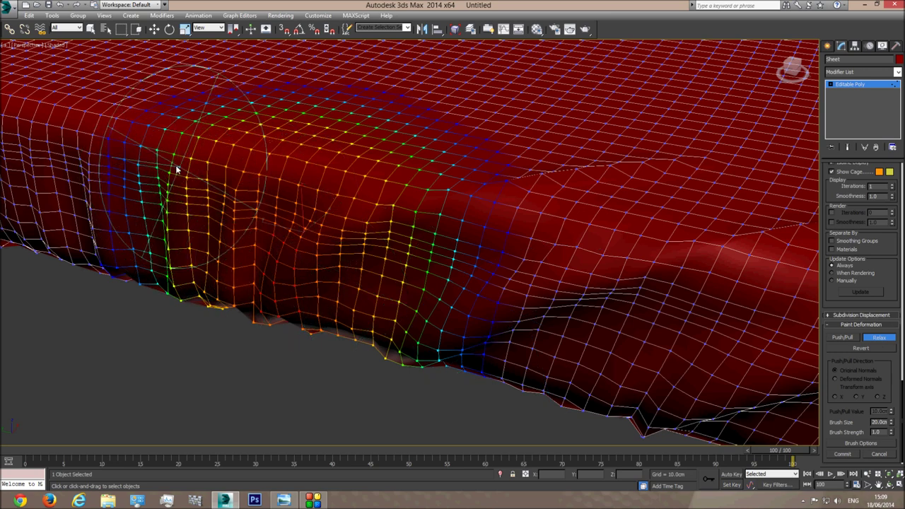
{"action": "middle_click_drag", "start_coordinate": [238, 259], "coordinate": [319, 279]}
{"action": "mouse_move", "coordinate": [346, 310]}
{"action": "left_mouse_down"}
{"action": "mouse_move", "coordinate": [359, 327]}
{"action": "mouse_move", "coordinate": [311, 320]}
{"action": "mouse_move", "coordinate": [346, 332]}
{"action": "left_mouse_up"}
{"action": "mouse_move", "coordinate": [359, 210]}
{"action": "left_mouse_down"}
{"action": "mouse_move", "coordinate": [310, 209]}
{"action": "mouse_move", "coordinate": [268, 303]}
{"action": "mouse_move", "coordinate": [241, 248]}
{"action": "mouse_move", "coordinate": [234, 201]}
{"action": "mouse_move", "coordinate": [200, 201]}
{"action": "mouse_move", "coordinate": [221, 246]}
{"action": "mouse_move", "coordinate": [290, 320]}
{"action": "mouse_move", "coordinate": [456, 337]}
{"action": "mouse_move", "coordinate": [466, 300]}
{"action": "mouse_move", "coordinate": [480, 322]}
{"action": "mouse_move", "coordinate": [501, 259]}
{"action": "mouse_move", "coordinate": [496, 226]}
{"action": "mouse_move", "coordinate": [440, 252]}
{"action": "left_mouse_up"}
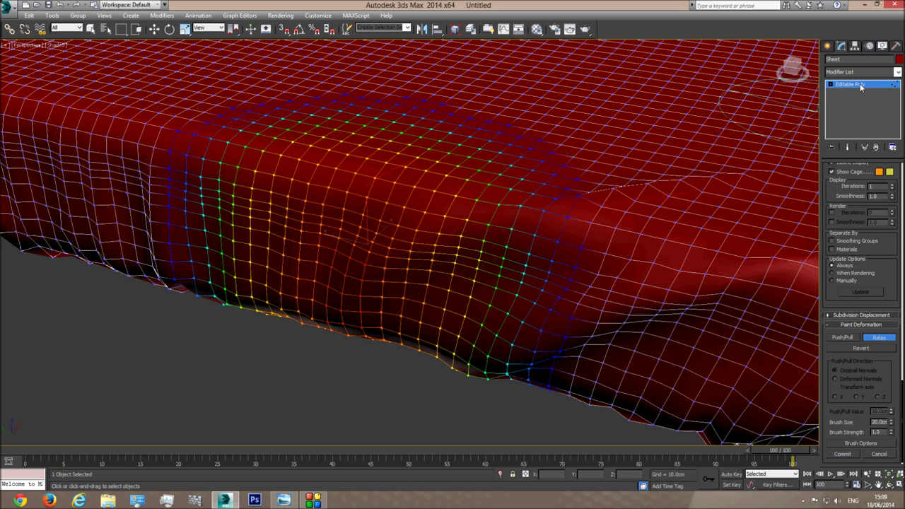
{"action": "left_click", "coordinate": [860, 83]}
{"action": "scroll", "coordinate": [434, 266], "scroll_direction": "down", "scroll_amount": 5}
{"action": "left_click", "coordinate": [361, 362]}
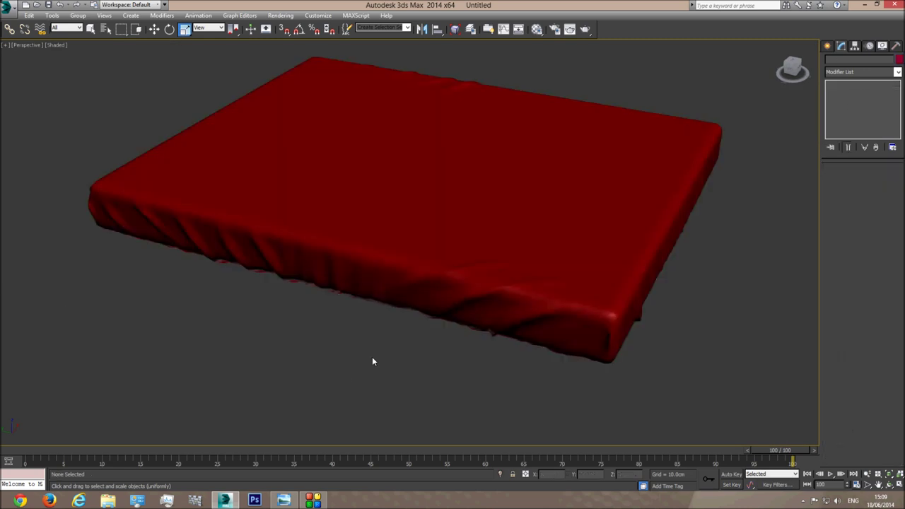
- Apply a TurboSmooth modifier to the Sheet and inspect the smoothed folds from several angles
{"action": "left_click", "coordinate": [892, 484]}
{"action": "left_click_drag", "start_coordinate": [403, 281], "coordinate": [432, 243]}
{"action": "right_click", "coordinate": [432, 242]}
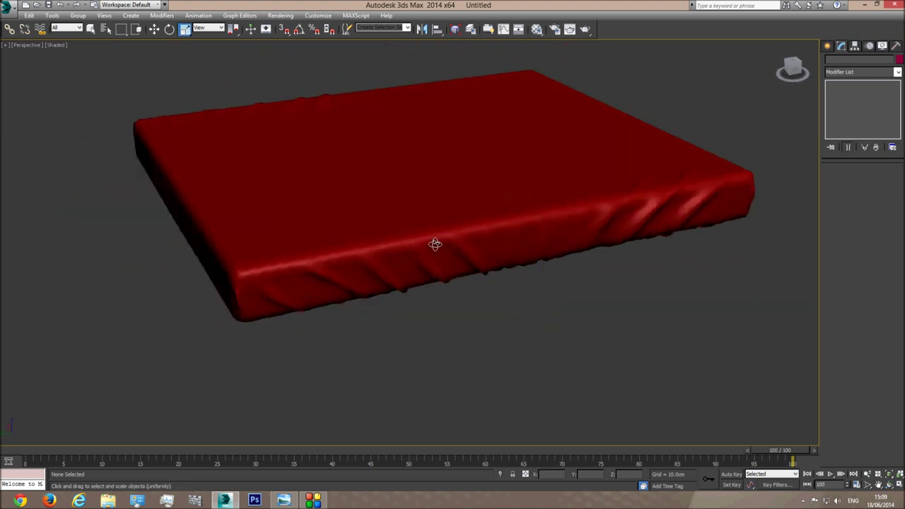
{"action": "left_click", "coordinate": [488, 205]}
{"action": "left_click", "coordinate": [898, 73]}
{"action": "scroll", "coordinate": [862, 318], "scroll_direction": "down", "scroll_amount": 10}
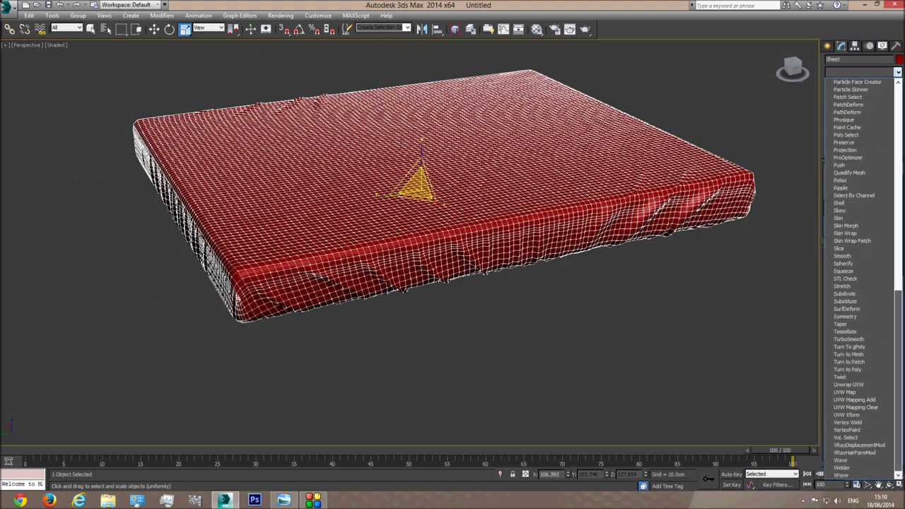
{"action": "left_click", "coordinate": [864, 340]}
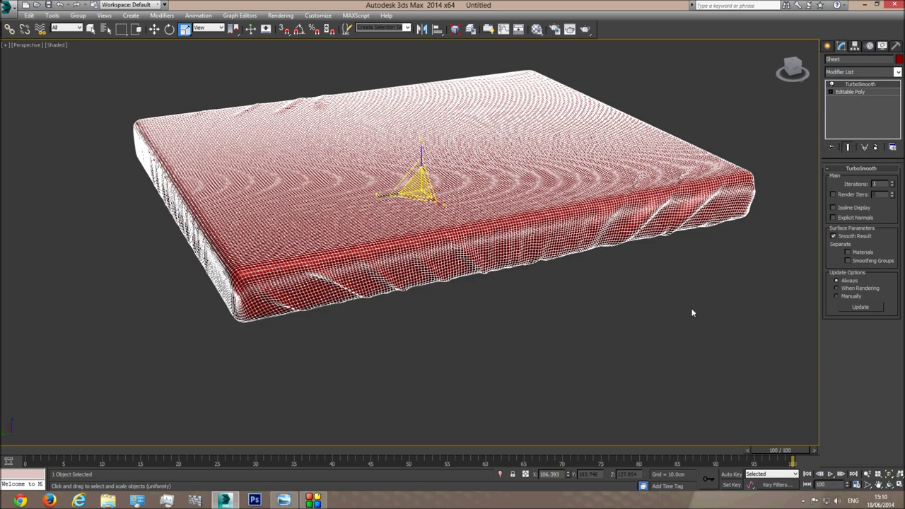
{"action": "left_click", "coordinate": [486, 337]}
{"action": "left_click", "coordinate": [889, 484]}
{"action": "left_click_drag", "start_coordinate": [452, 297], "coordinate": [551, 283]}
{"action": "left_click_drag", "start_coordinate": [476, 280], "coordinate": [460, 290]}
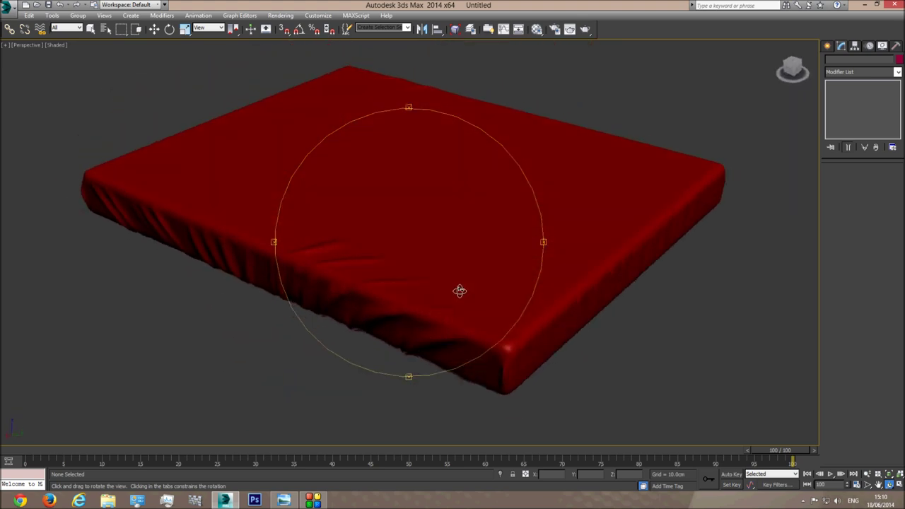
- Group the mattress and its sheet under the name Met
{"action": "left_click", "coordinate": [91, 28]}
{"action": "scroll", "coordinate": [368, 213], "scroll_direction": "down", "scroll_amount": 5}
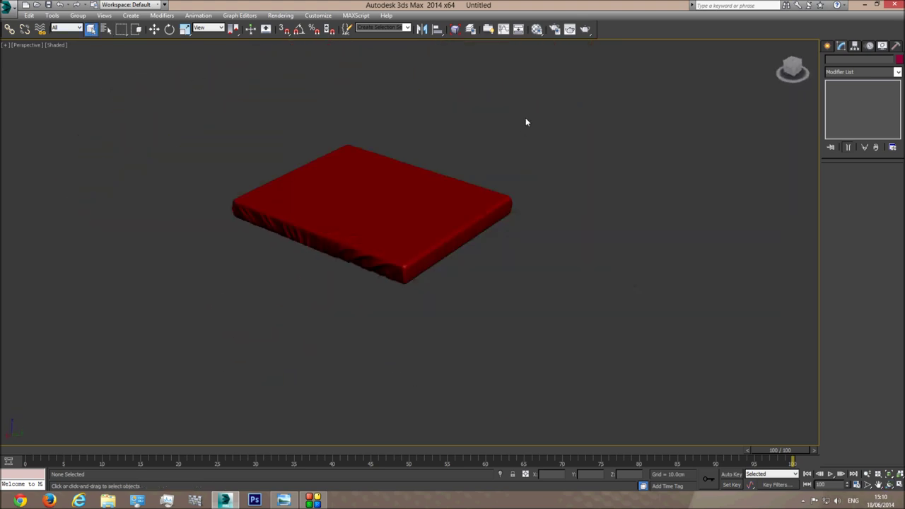
{"action": "left_click_drag", "start_coordinate": [240, 322], "coordinate": [241, 320]}
{"action": "scroll", "coordinate": [191, 152], "scroll_direction": "up", "scroll_amount": 4}
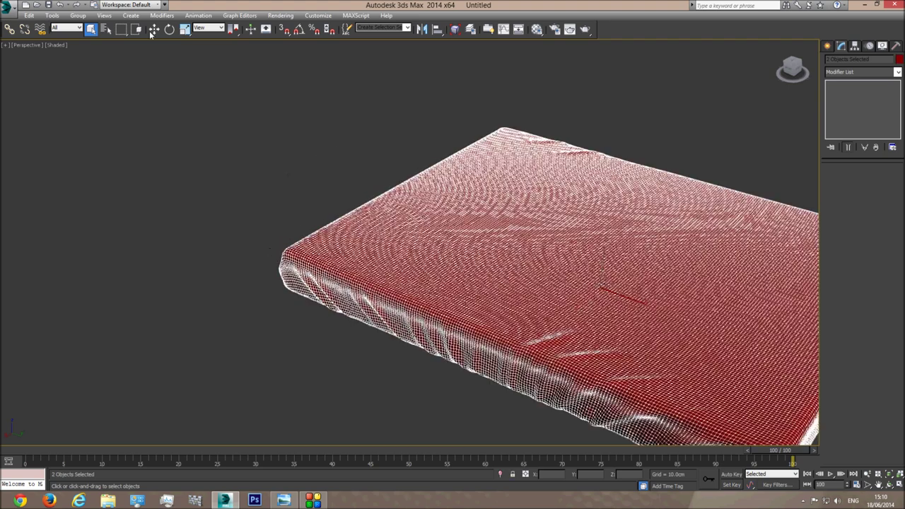
{"action": "left_click", "coordinate": [189, 94]}
{"action": "middle_click_drag", "start_coordinate": [434, 238], "coordinate": [284, 183]}
{"action": "left_click_drag", "start_coordinate": [567, 332], "coordinate": [567, 332]}
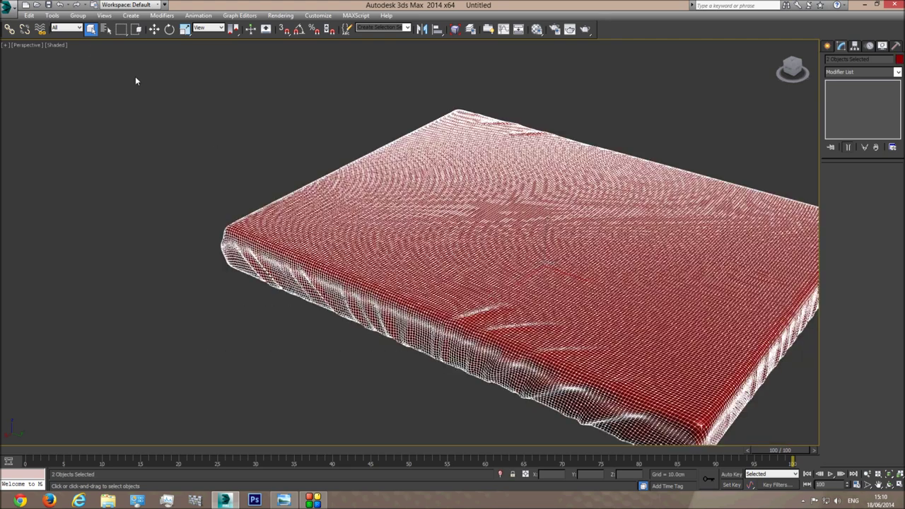
{"action": "left_click", "coordinate": [78, 15]}
{"action": "left_click", "coordinate": [89, 27]}
{"action": "type", "text": "Met"}
{"action": "key", "text": "Return"}
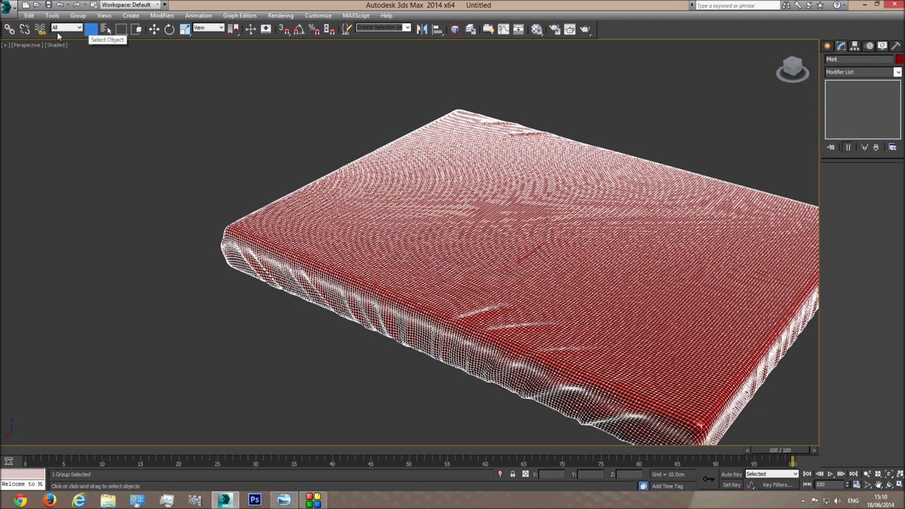
- Save the scene to the Desktop as met.max
{"action": "left_click", "coordinate": [7, 10]}
{"action": "left_click", "coordinate": [30, 94]}
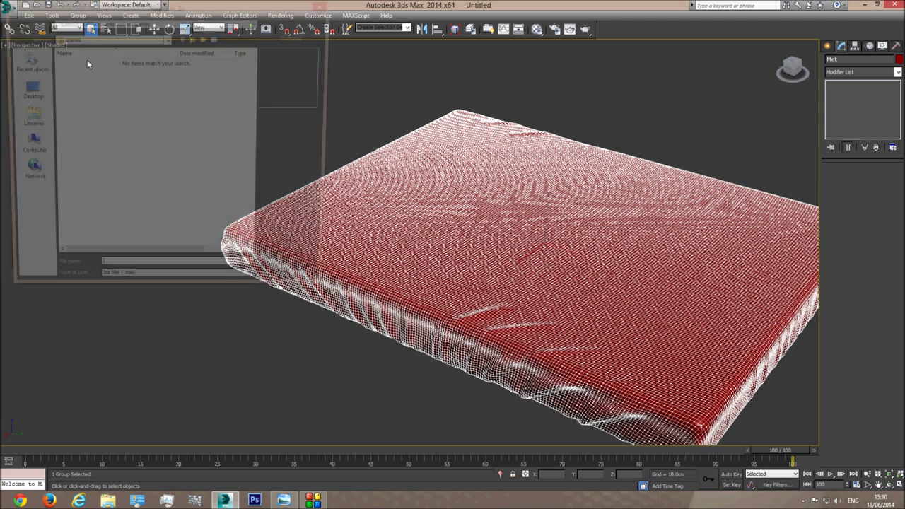
{"action": "left_click", "coordinate": [111, 39]}
{"action": "left_click", "coordinate": [71, 57]}
{"action": "left_click", "coordinate": [161, 274]}
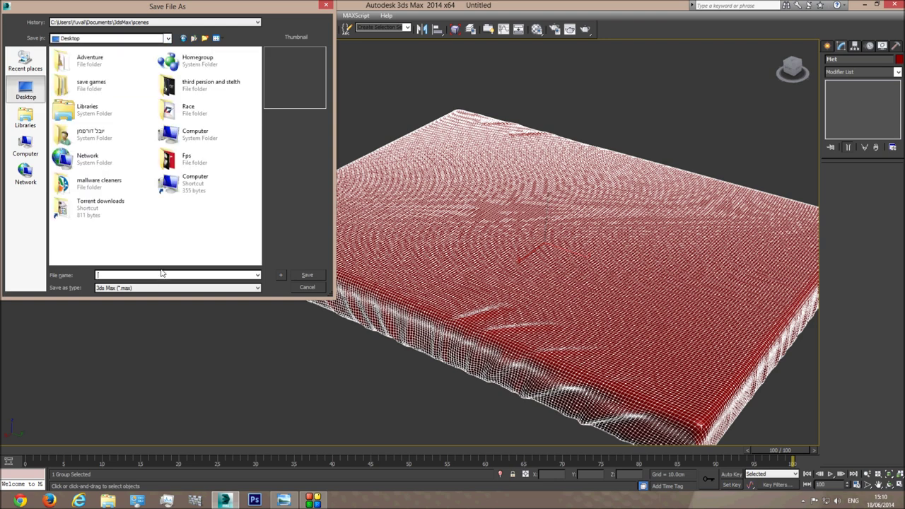
{"action": "type", "text": "m"}
{"action": "left_click", "coordinate": [308, 275]}
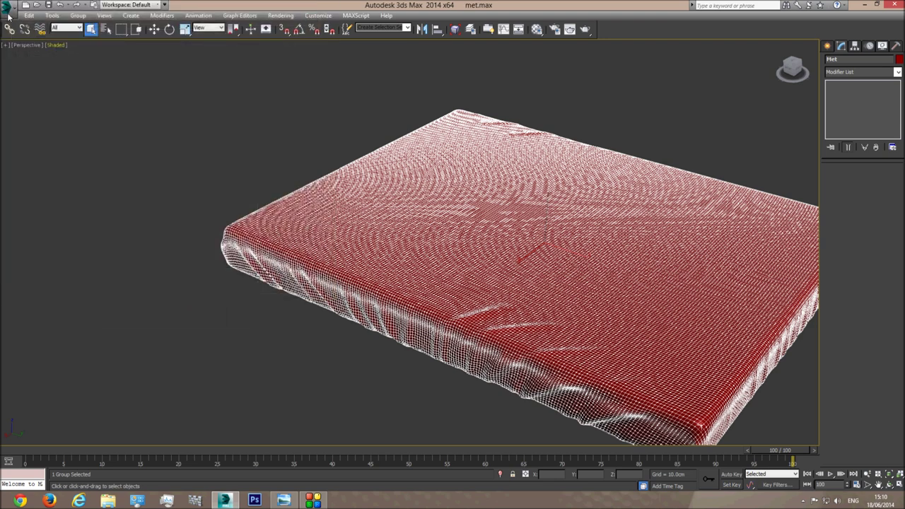
- Open the tut10.max bedroom scene, display edged faces in the camera view and select the bed base
{"action": "left_click", "coordinate": [9, 8]}
{"action": "left_click", "coordinate": [106, 72]}
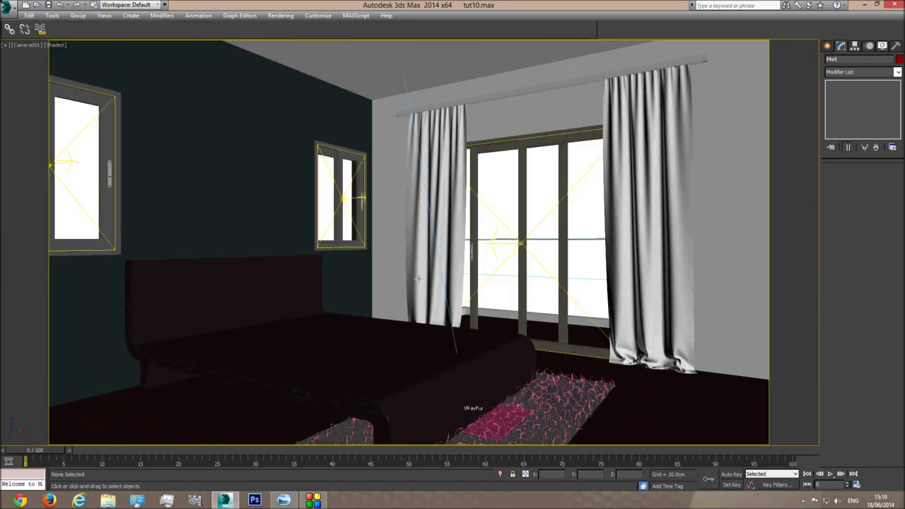
{"action": "key", "text": "F4"}
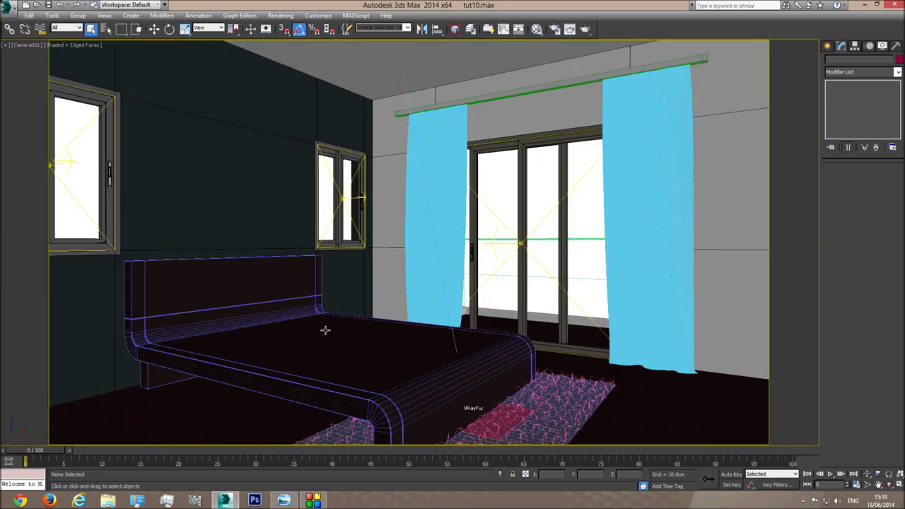
{"action": "left_click", "coordinate": [324, 329]}
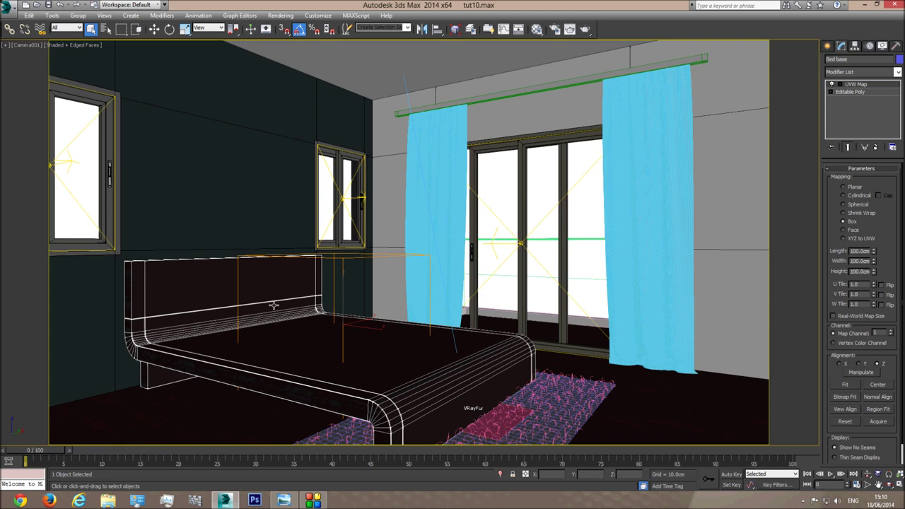
- Merge the Met group from met.max on the Desktop into the bedroom scene
{"action": "left_click", "coordinate": [9, 7]}
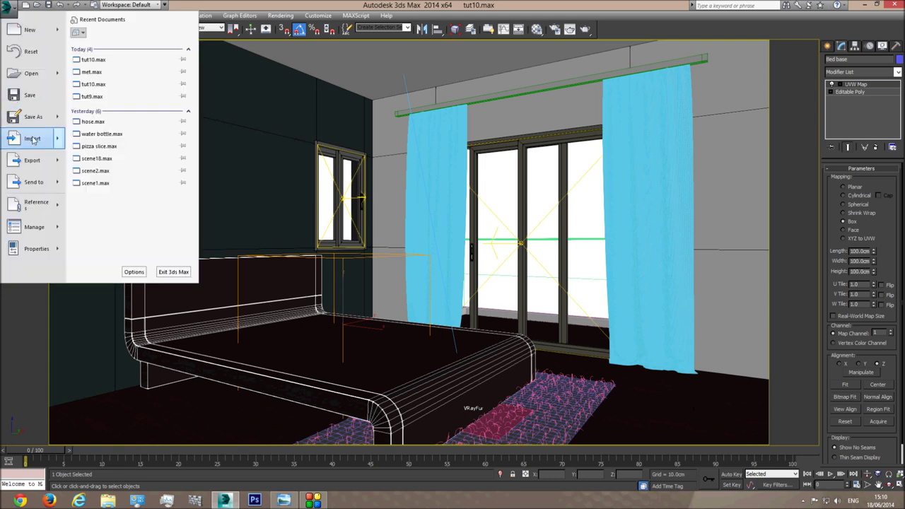
{"action": "mouse_move", "coordinate": [32, 138]}
{"action": "left_click", "coordinate": [105, 72]}
{"action": "left_click", "coordinate": [106, 38]}
{"action": "left_click", "coordinate": [78, 43]}
{"action": "left_click", "coordinate": [196, 64]}
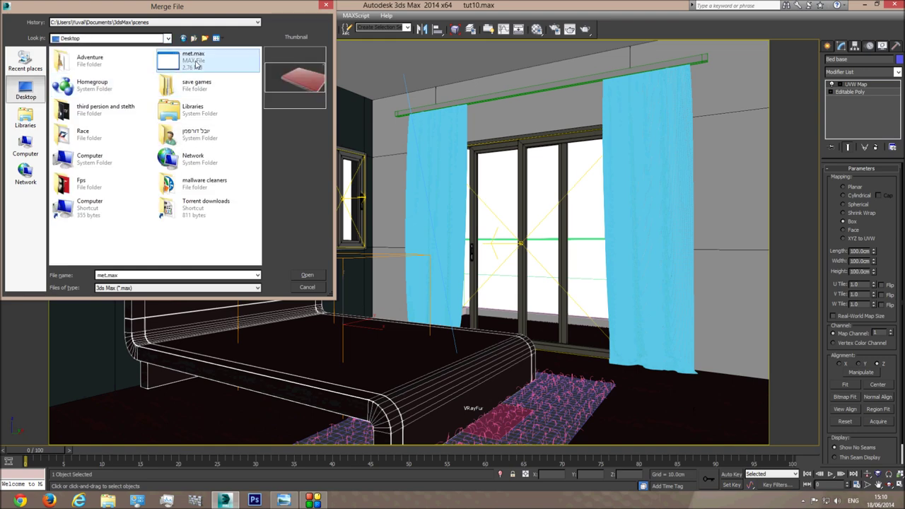
{"action": "double_click", "coordinate": [196, 64]}
{"action": "double_click", "coordinate": [376, 177]}
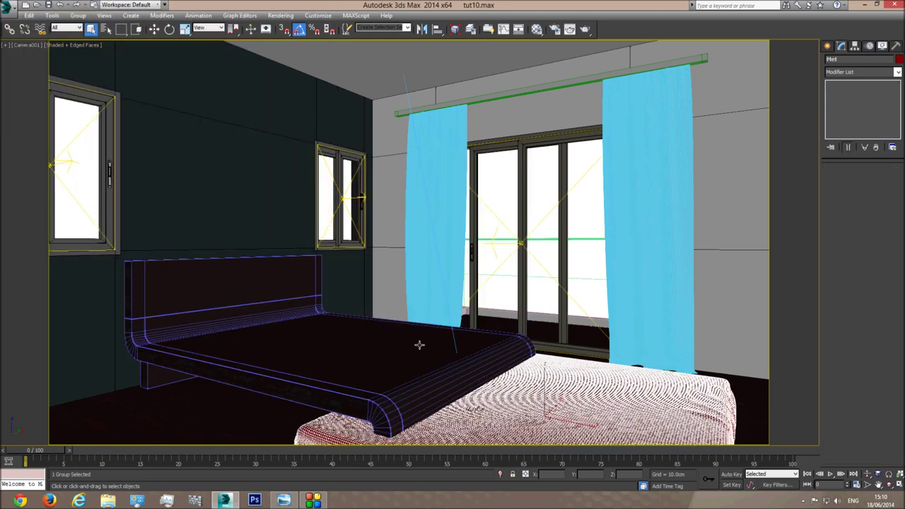
- In the top view, rotate the Met group 90 degrees about Z and move it over the bed base
{"action": "key", "text": "t"}
{"action": "key", "text": "z"}
{"action": "scroll", "coordinate": [419, 344], "scroll_direction": "down", "scroll_amount": 2}
{"action": "left_click", "coordinate": [170, 28]}
{"action": "left_click_drag", "start_coordinate": [458, 296], "coordinate": [454, 253]}
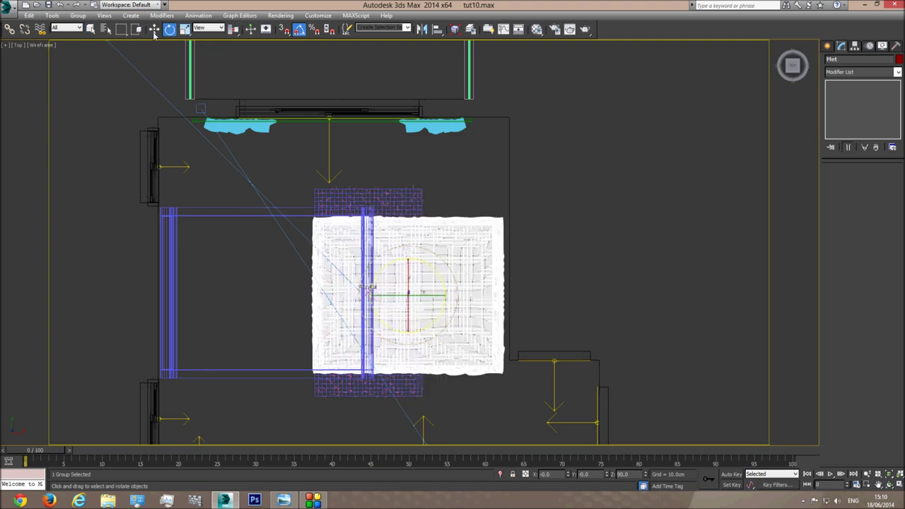
{"action": "key", "text": "w"}
{"action": "left_click_drag", "start_coordinate": [420, 281], "coordinate": [280, 278]}
- In the front view, raise the mattress about 35 cm onto the bed base and shift it about 2 cm toward the headboard
{"action": "key", "text": "f"}
{"action": "scroll", "coordinate": [297, 173], "scroll_direction": "up", "scroll_amount": 5}
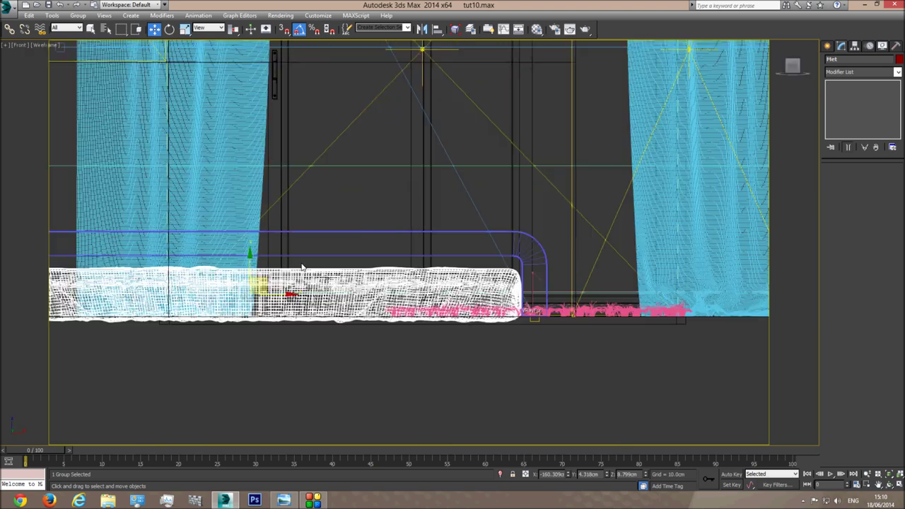
{"action": "left_click_drag", "start_coordinate": [255, 263], "coordinate": [251, 175]}
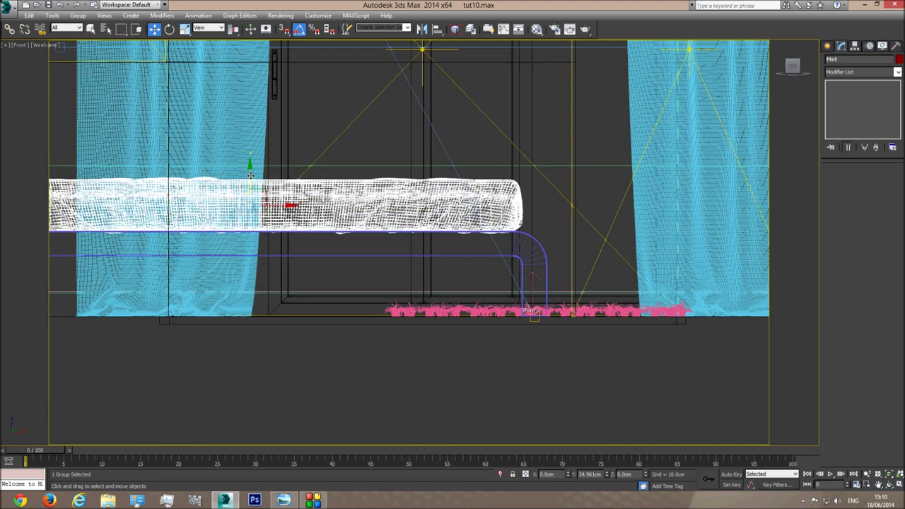
{"action": "middle_click_drag", "start_coordinate": [273, 204], "coordinate": [553, 228]}
{"action": "left_click_drag", "start_coordinate": [554, 229], "coordinate": [549, 229]}
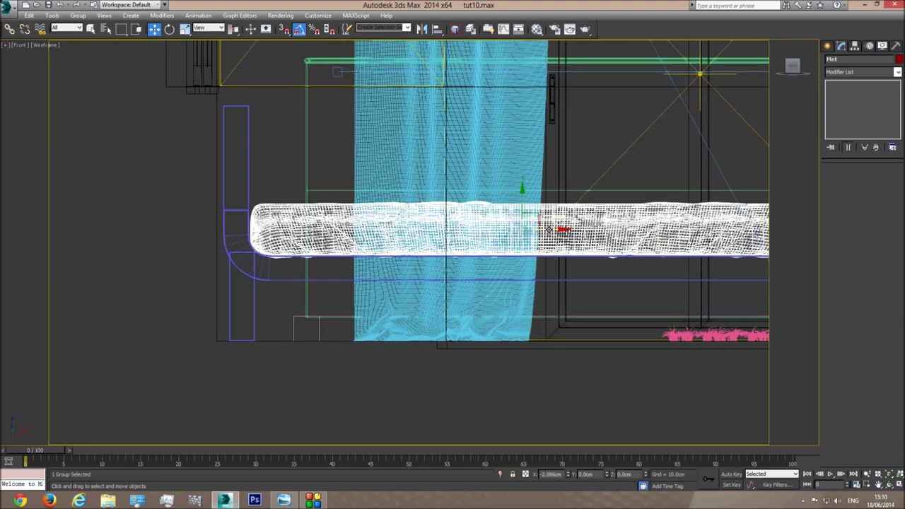
{"action": "middle_click_drag", "start_coordinate": [549, 229], "coordinate": [404, 244]}
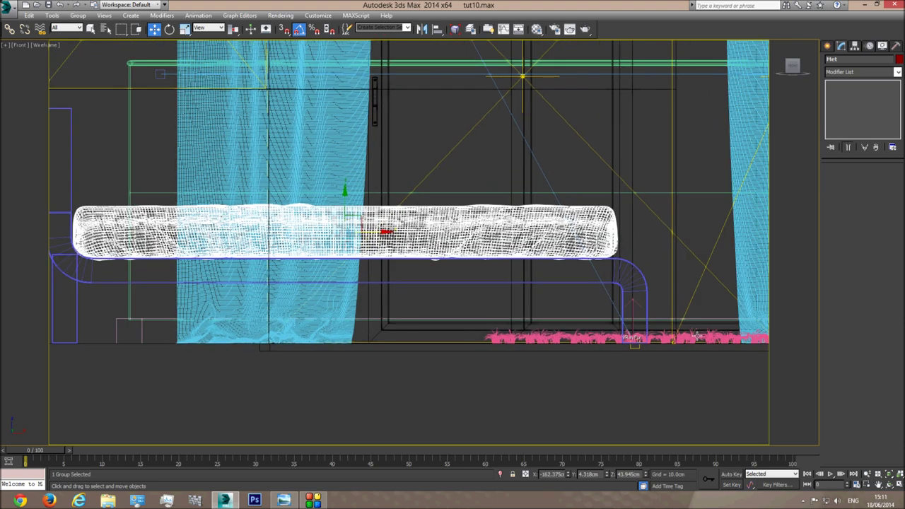
- Show the camera view in shaded mode and select the Met group on the bed
{"action": "key", "text": "c"}
{"action": "left_click", "coordinate": [391, 205]}
{"action": "key", "text": "F3"}
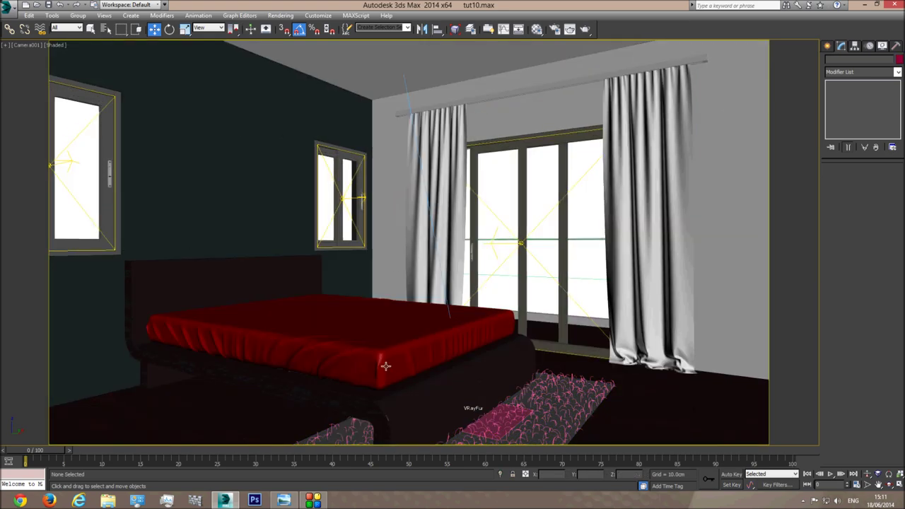
{"action": "left_click", "coordinate": [375, 328]}
{"action": "left_click", "coordinate": [91, 28]}
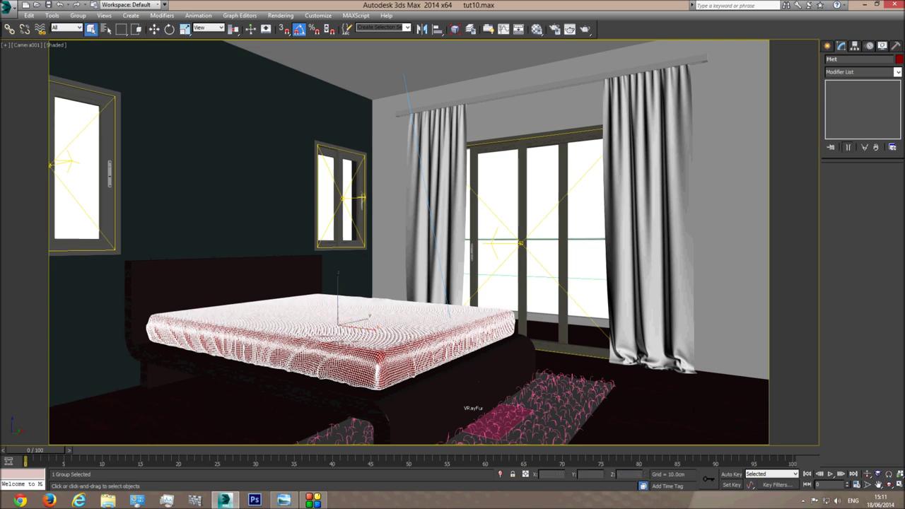
- Open the Material Editor and bring the unused sample slots into view
{"action": "left_click", "coordinate": [537, 29]}
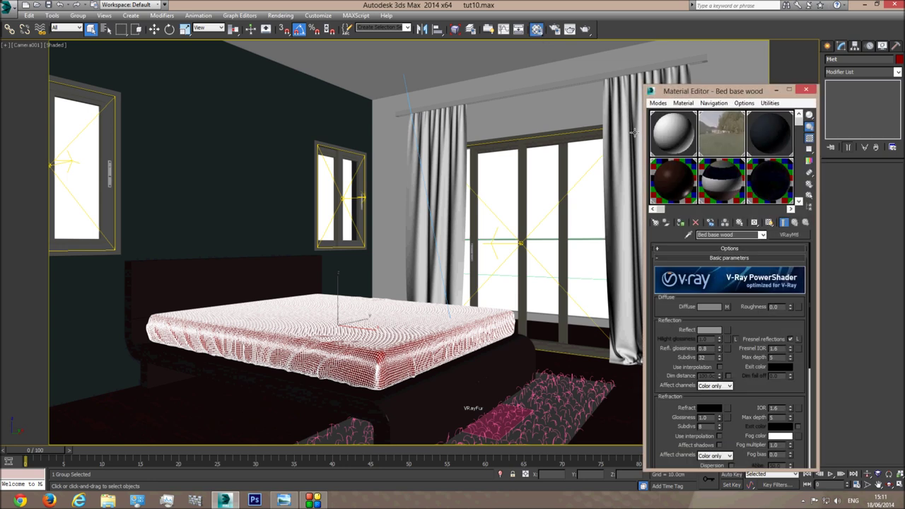
{"action": "left_click_drag", "start_coordinate": [799, 123], "coordinate": [795, 210]}
{"action": "left_click", "coordinate": [791, 210]}
{"action": "left_click", "coordinate": [792, 209]}
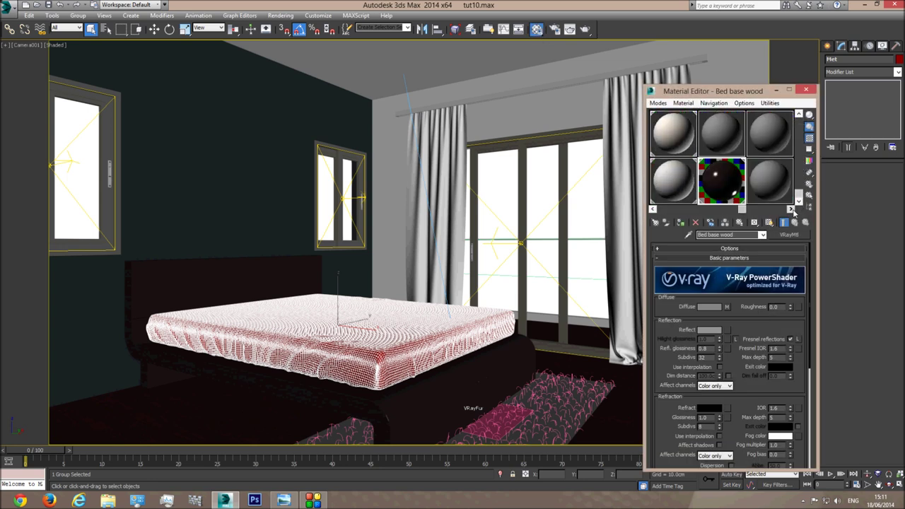
{"action": "left_click", "coordinate": [791, 209]}
{"action": "left_click", "coordinate": [792, 209]}
- Examine the mattress and its colour up close in the modern-bed-designs.jpg reference photo in Windows Photo Viewer, and return to 3ds Max
{"action": "left_click", "coordinate": [284, 500]}
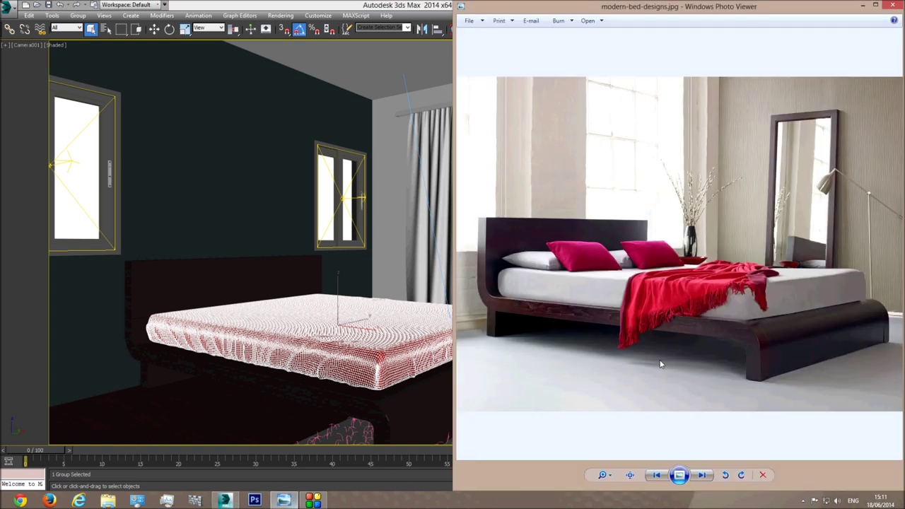
{"action": "scroll", "coordinate": [600, 285], "scroll_direction": "up", "scroll_amount": 3}
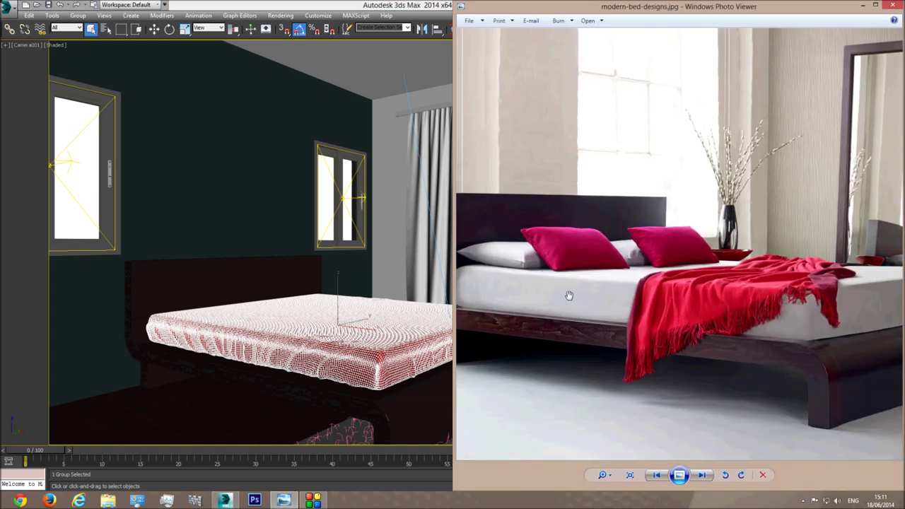
{"action": "left_click_drag", "start_coordinate": [762, 317], "coordinate": [655, 304]}
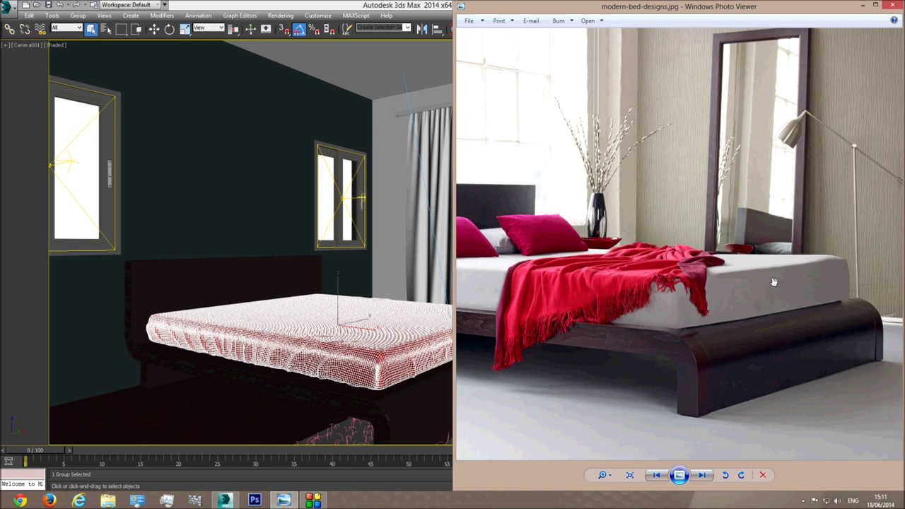
{"action": "key", "text": "alt+Tab"}
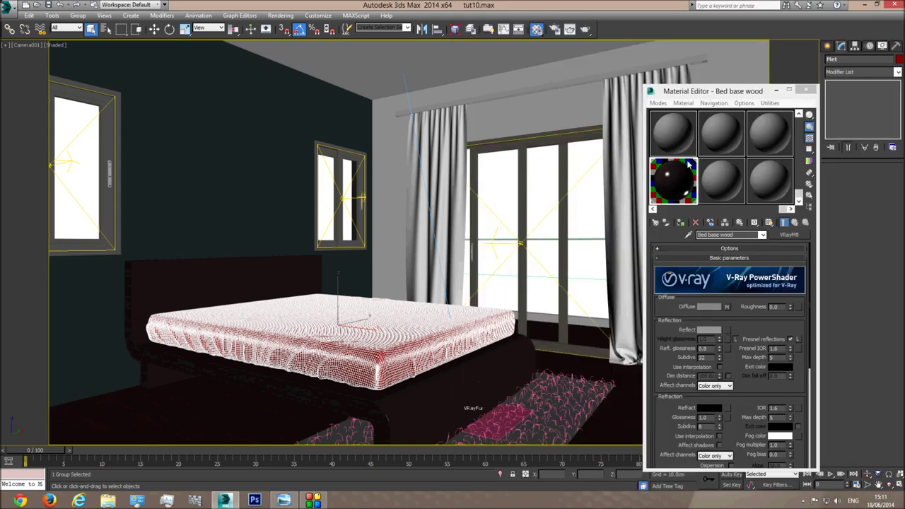
- Name an unused material "Met and sheet" and change its type to VRayMtl
{"action": "left_click", "coordinate": [666, 131]}
{"action": "left_click", "coordinate": [728, 234]}
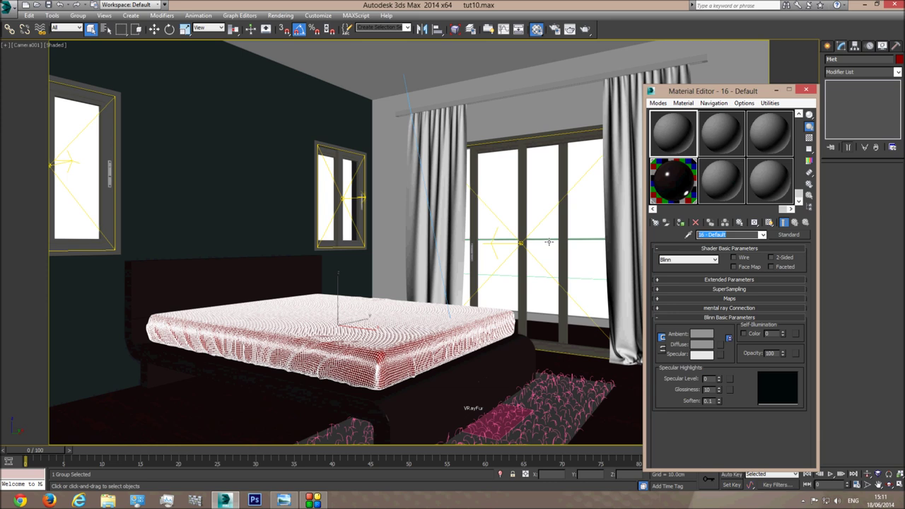
{"action": "type", "text": "Met"}
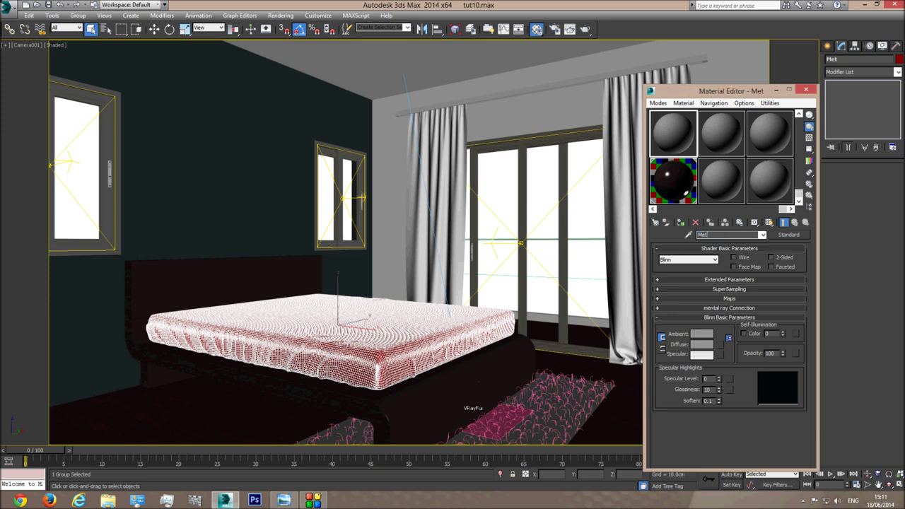
{"action": "type", "text": " and sheet"}
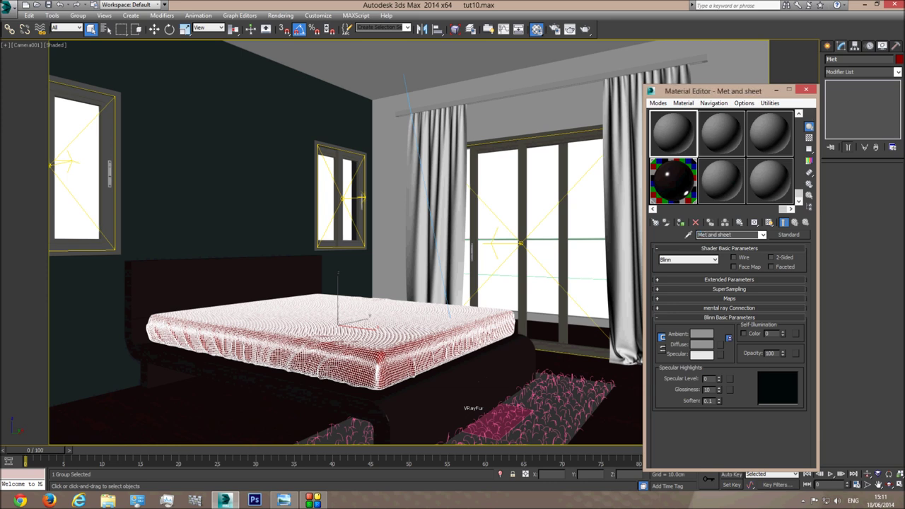
{"action": "left_click", "coordinate": [791, 238]}
{"action": "scroll", "coordinate": [367, 320], "scroll_direction": "down", "scroll_amount": 10}
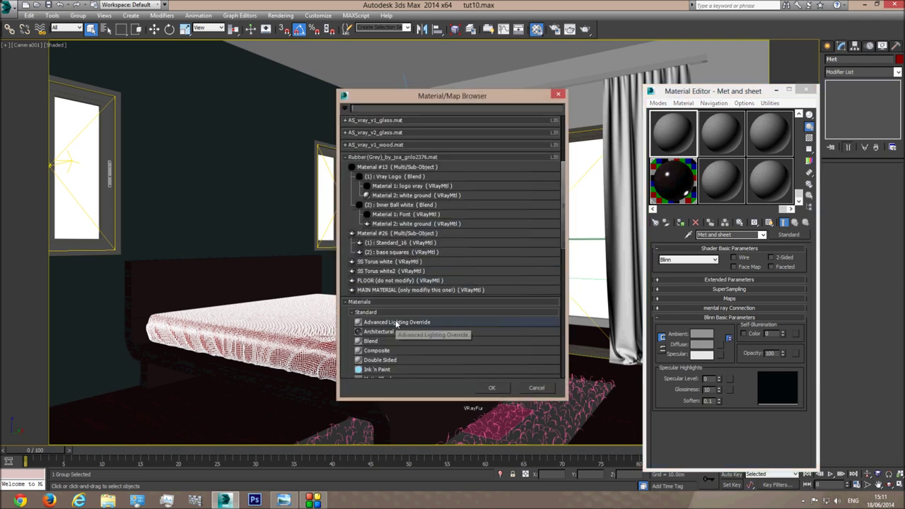
{"action": "scroll", "coordinate": [385, 306], "scroll_direction": "down", "scroll_amount": 8}
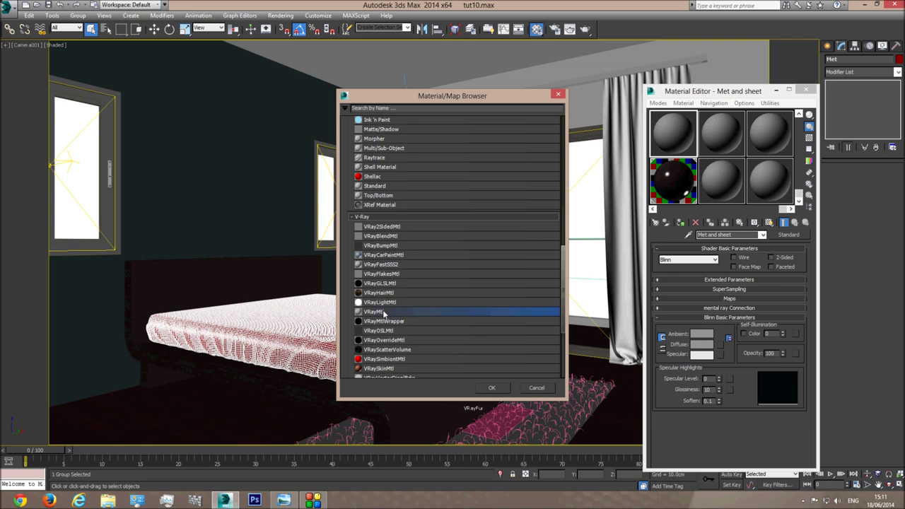
{"action": "double_click", "coordinate": [401, 310]}
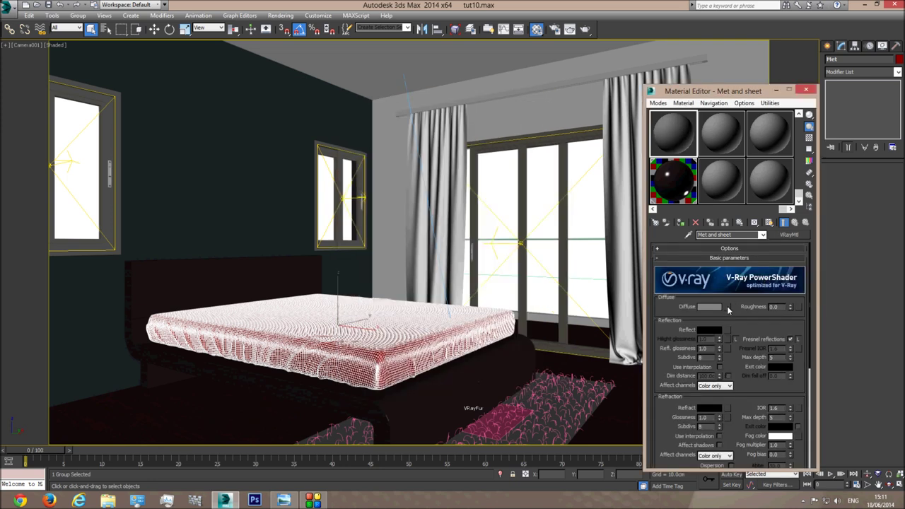
- Set the material's diffuse colour to near-white RGB 250, 250, 250 and assign a Falloff map to the diffuse channel
{"action": "left_click", "coordinate": [710, 307]}
{"action": "left_click_drag", "start_coordinate": [275, 98], "coordinate": [275, 129]}
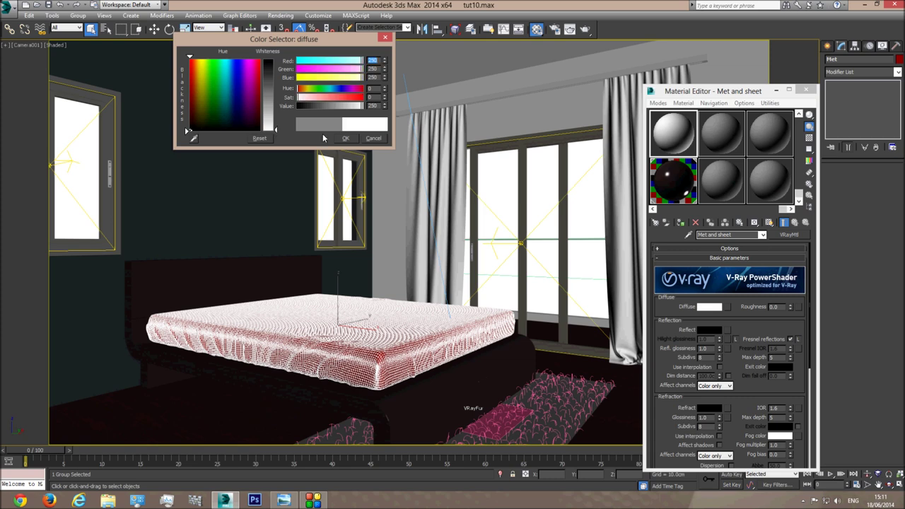
{"action": "left_click", "coordinate": [345, 138]}
{"action": "left_click", "coordinate": [730, 307]}
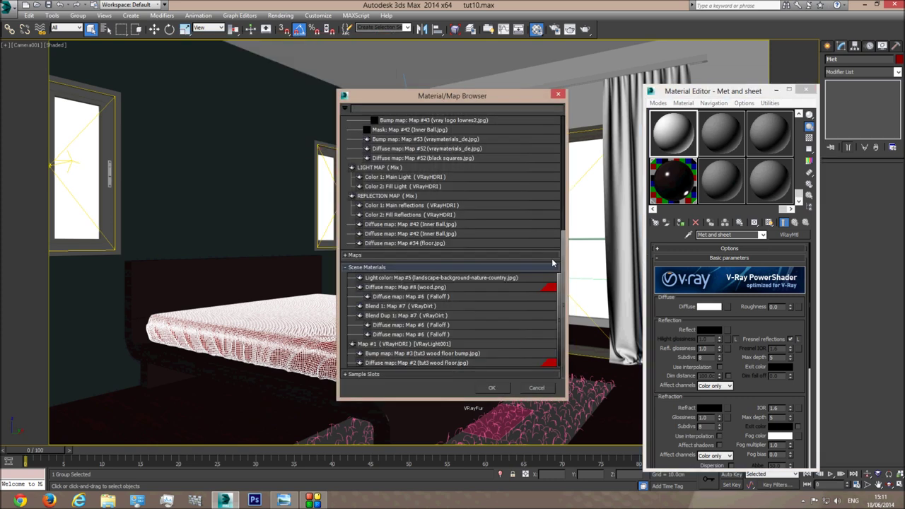
{"action": "left_click", "coordinate": [402, 255]}
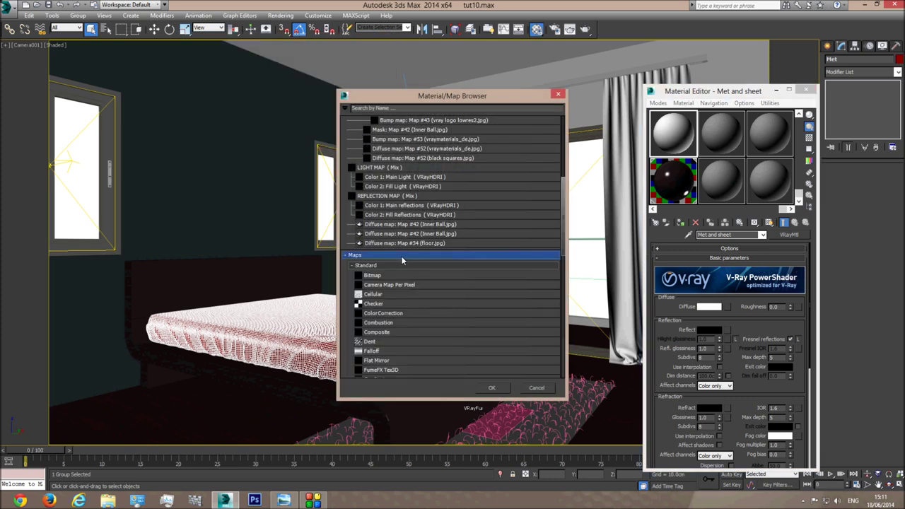
{"action": "double_click", "coordinate": [380, 351]}
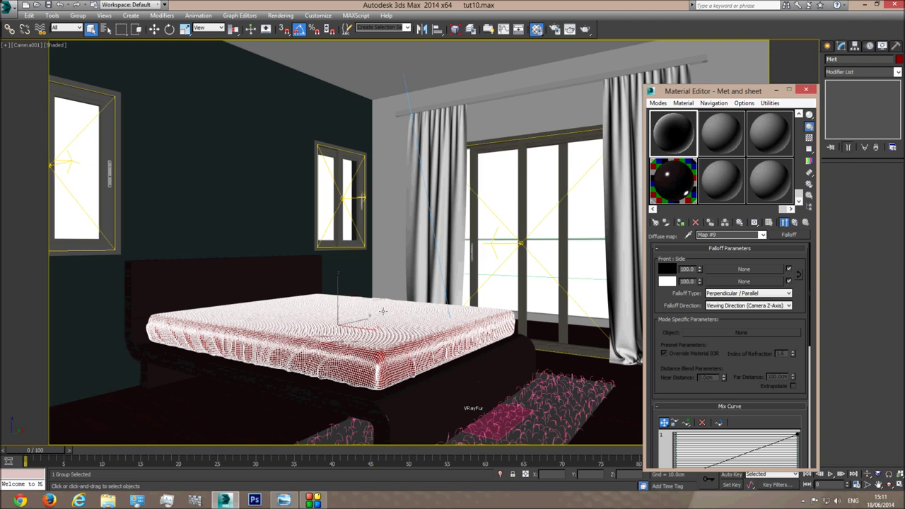
- Check the mattress colour in the reference photo and set the Falloff side colour to RGB 252, 252, 252
{"action": "left_click", "coordinate": [283, 499]}
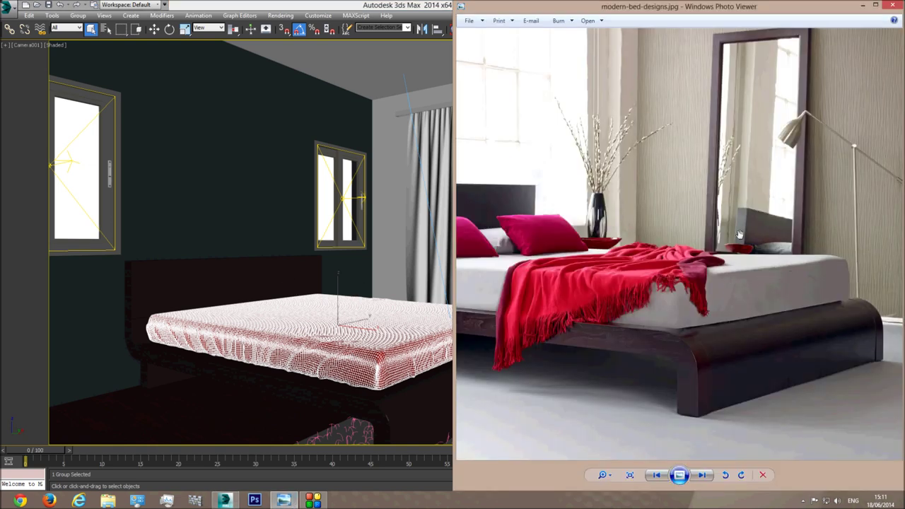
{"action": "left_click", "coordinate": [373, 4]}
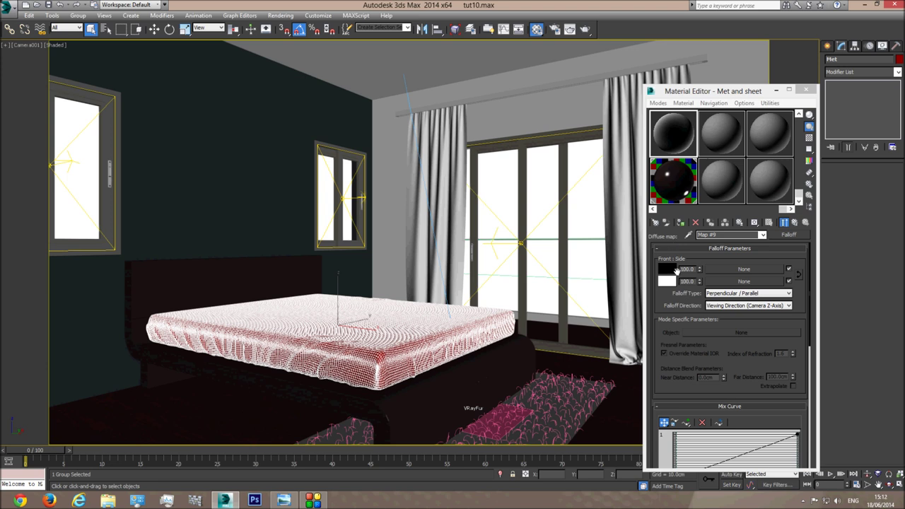
{"action": "left_click", "coordinate": [669, 282]}
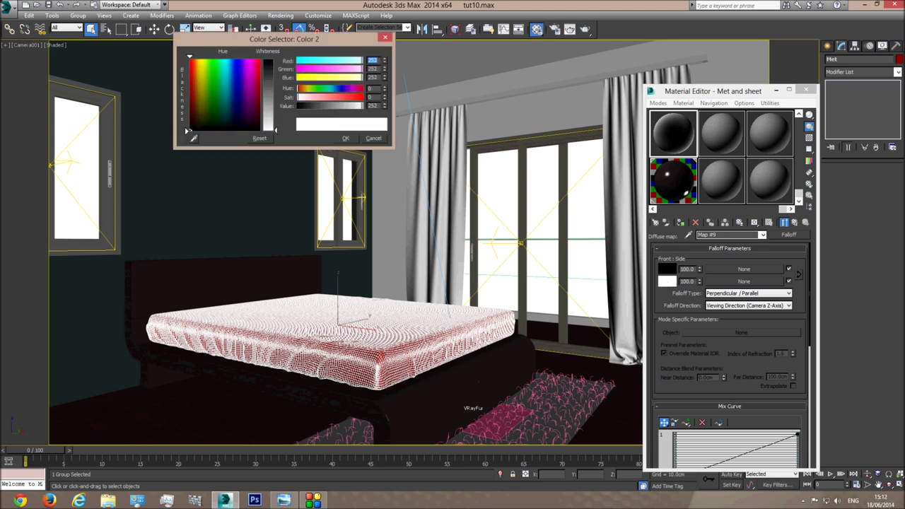
{"action": "left_click", "coordinate": [346, 138]}
- Set the Falloff front colour to RGB 255, 180, 80 and whiten it to a warm off-white of RGB 255, 244, 230
{"action": "left_click", "coordinate": [668, 270]}
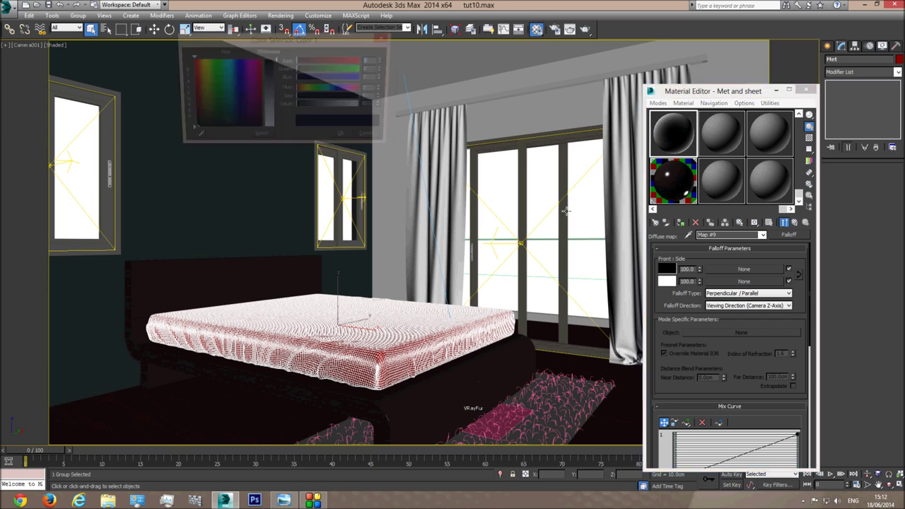
{"action": "mouse_move", "coordinate": [277, 65]}
{"action": "left_mouse_down"}
{"action": "mouse_move", "coordinate": [277, 106]}
{"action": "mouse_move", "coordinate": [279, 64]}
{"action": "left_mouse_up"}
{"action": "type", "text": "2"}
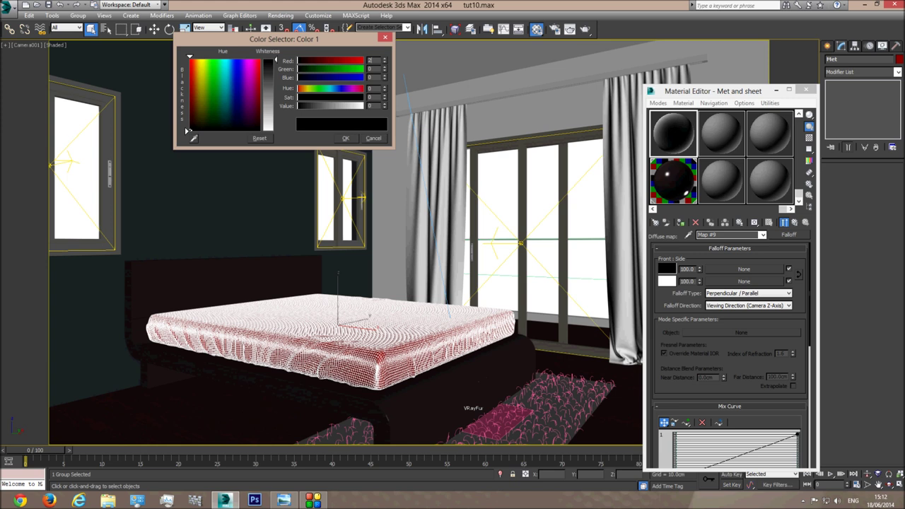
{"action": "type", "text": "55"}
{"action": "key", "text": "Tab"}
{"action": "type", "text": "180"}
{"action": "key", "text": "Tab"}
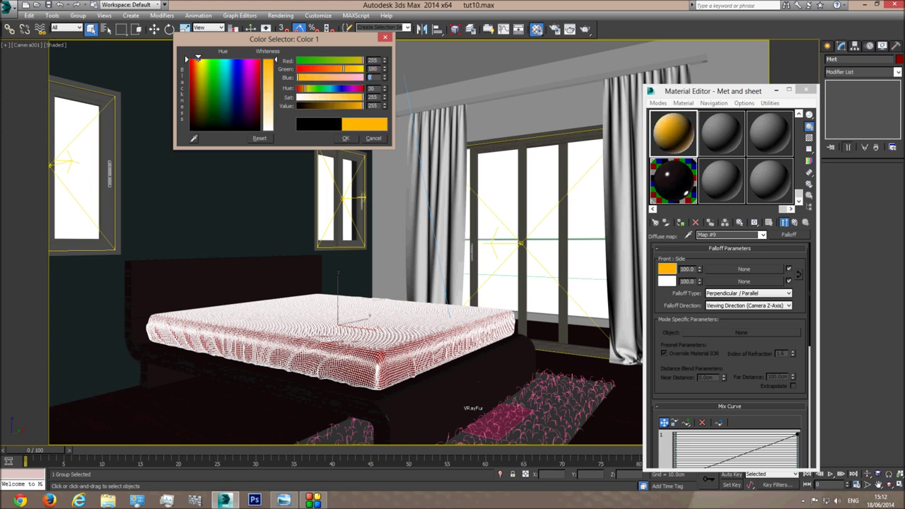
{"action": "type", "text": "80"}
{"action": "key", "text": "Tab"}
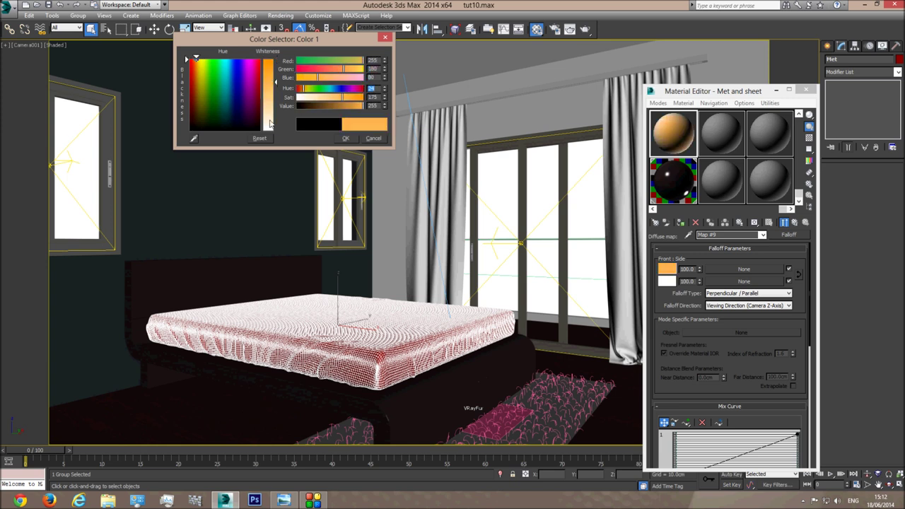
{"action": "left_click_drag", "start_coordinate": [269, 123], "coordinate": [269, 127]}
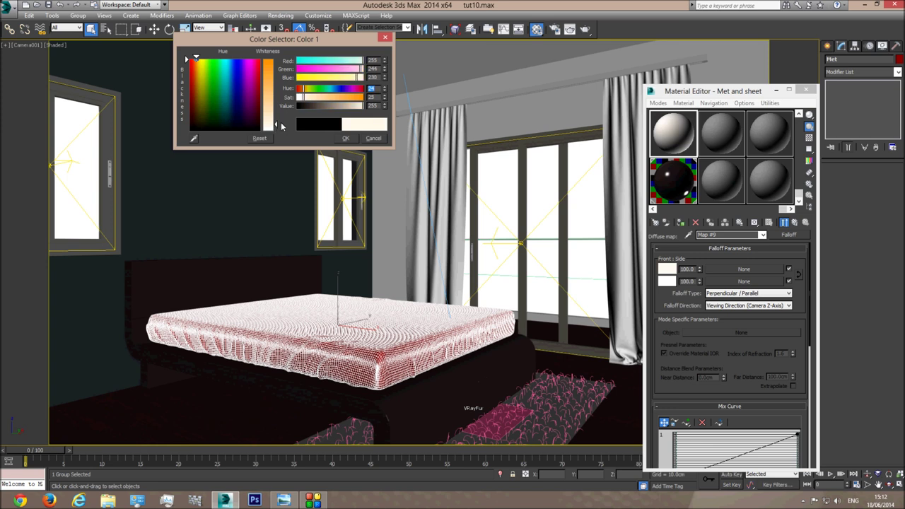
{"action": "left_click", "coordinate": [350, 139]}
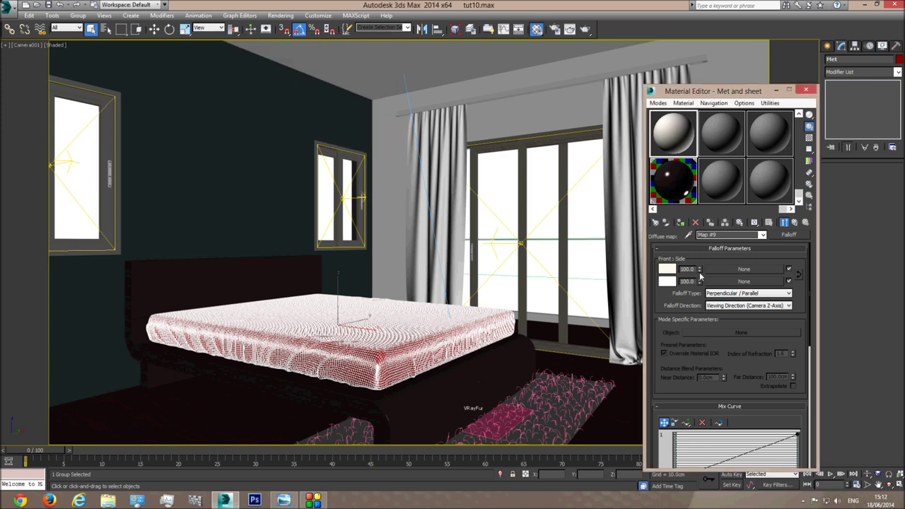
- Inspect an enlarged preview of the Falloff map and assign the Met and sheet material to the selected mattress
{"action": "double_click", "coordinate": [677, 132]}
{"action": "left_click_drag", "start_coordinate": [639, 61], "coordinate": [448, 25]}
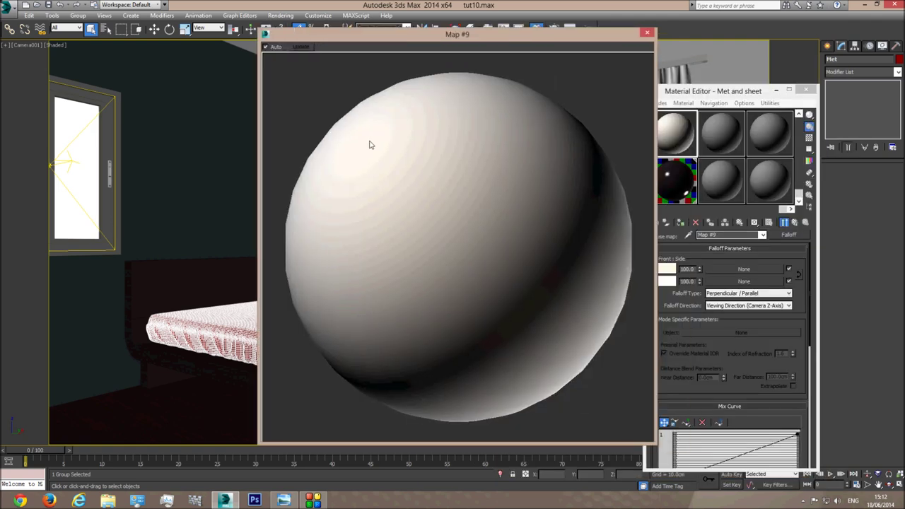
{"action": "left_click", "coordinate": [646, 32]}
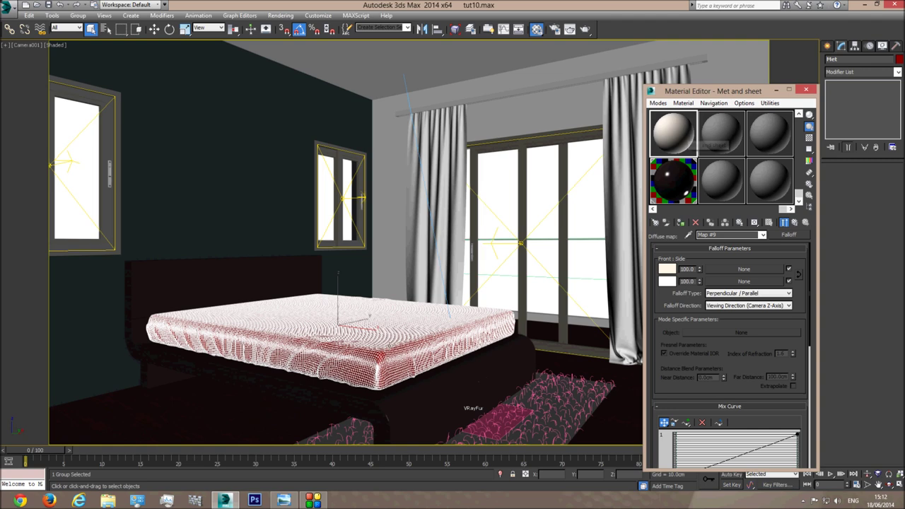
{"action": "left_click", "coordinate": [681, 221]}
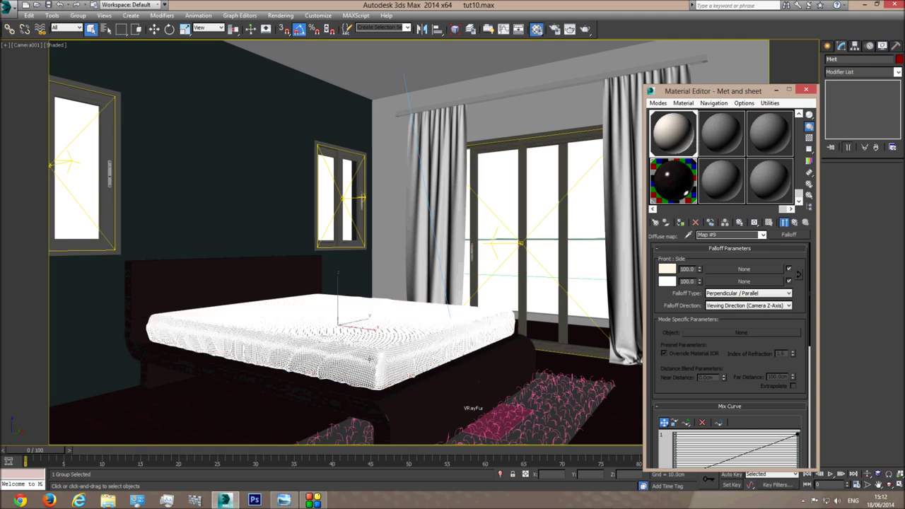
{"action": "left_click", "coordinate": [805, 91]}
- Set the mattress group's object colour to black
{"action": "left_click", "coordinate": [546, 107]}
{"action": "left_click", "coordinate": [397, 336]}
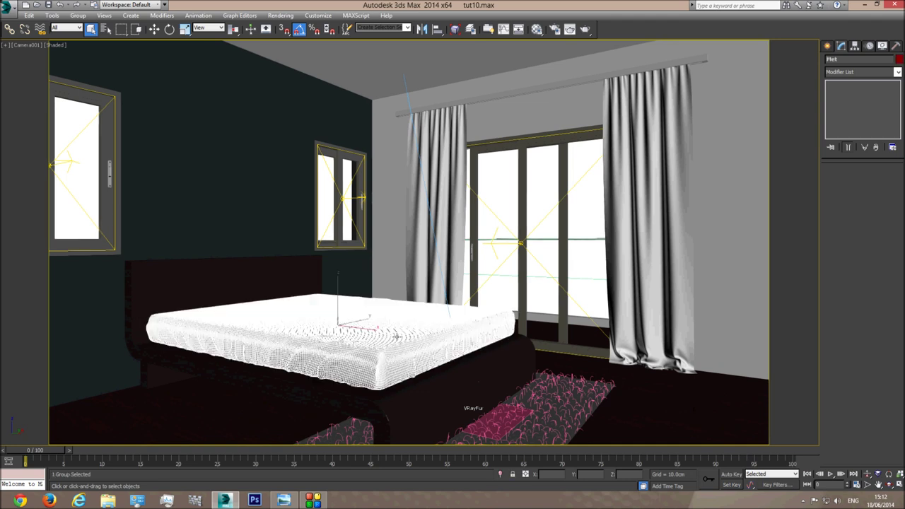
{"action": "left_click", "coordinate": [899, 60]}
{"action": "left_click", "coordinate": [524, 270]}
{"action": "left_click", "coordinate": [502, 300]}
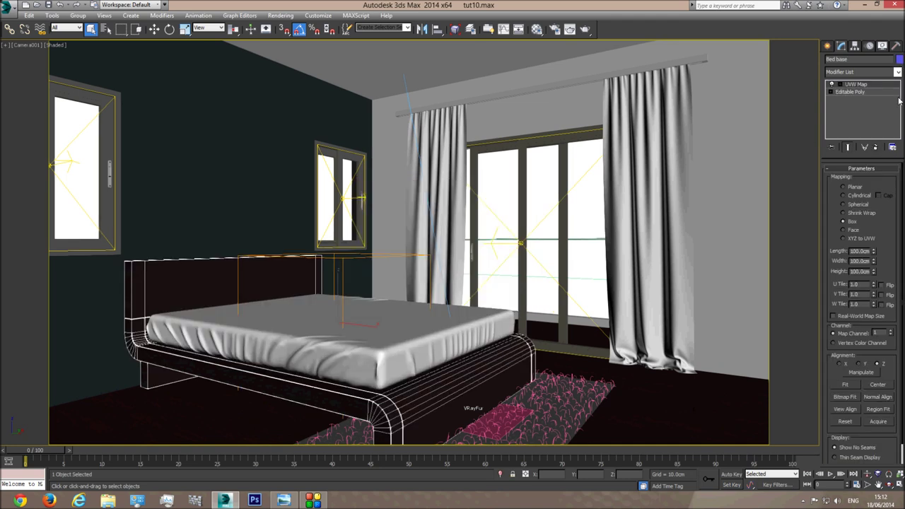
- Set the bed base's object colour to white and display the camera view shaded with edged faces
{"action": "left_click", "coordinate": [899, 60]}
{"action": "left_click", "coordinate": [535, 270]}
{"action": "left_click", "coordinate": [500, 301]}
{"action": "key", "text": "F3"}
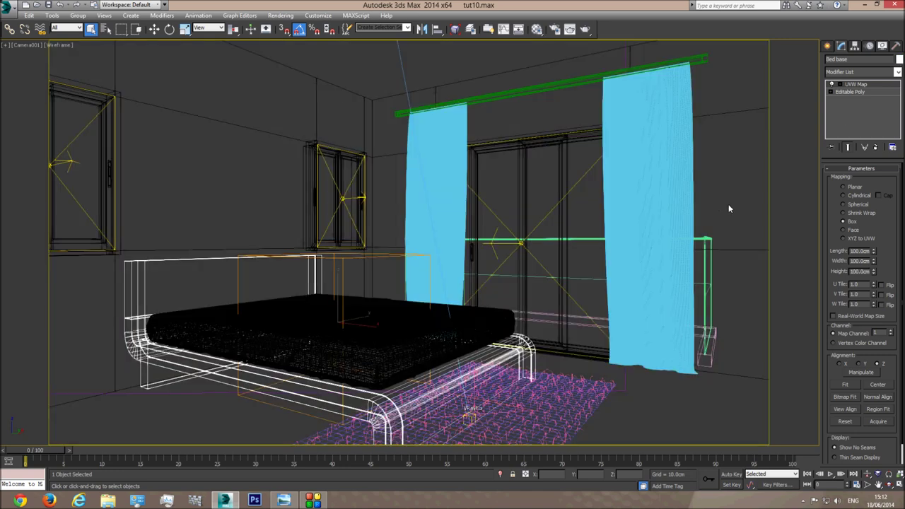
{"action": "left_click", "coordinate": [728, 203]}
{"action": "key", "text": "F3"}
{"action": "key", "text": "F4"}
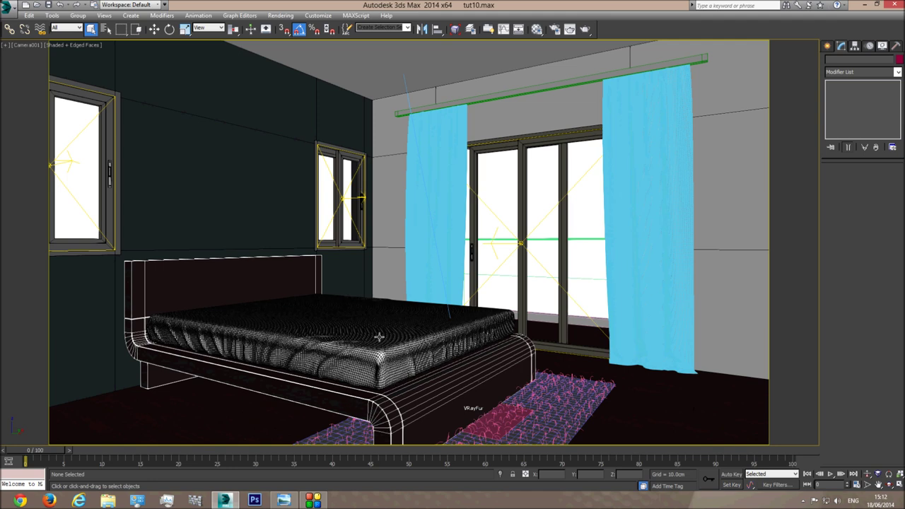
- Check the pillows on the bed in the reference photo and open the mattress group for editing
{"action": "left_click", "coordinate": [351, 338]}
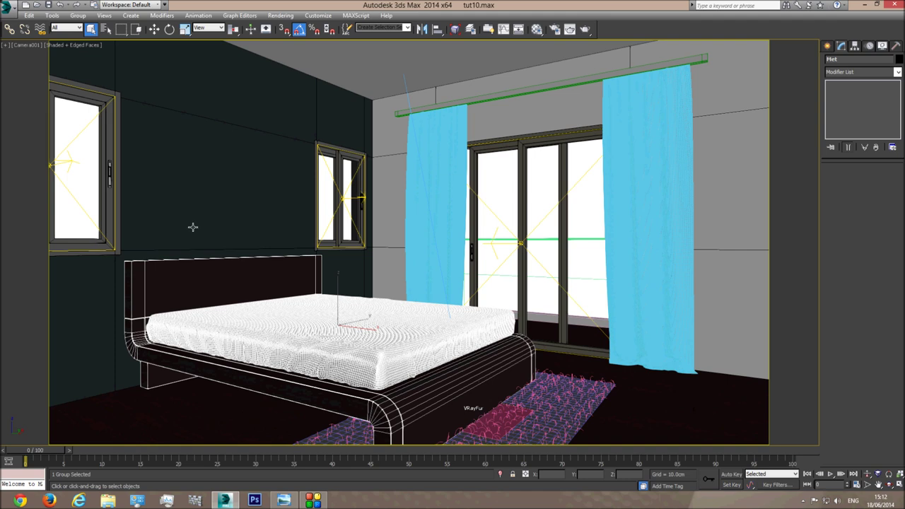
{"action": "left_click", "coordinate": [283, 500]}
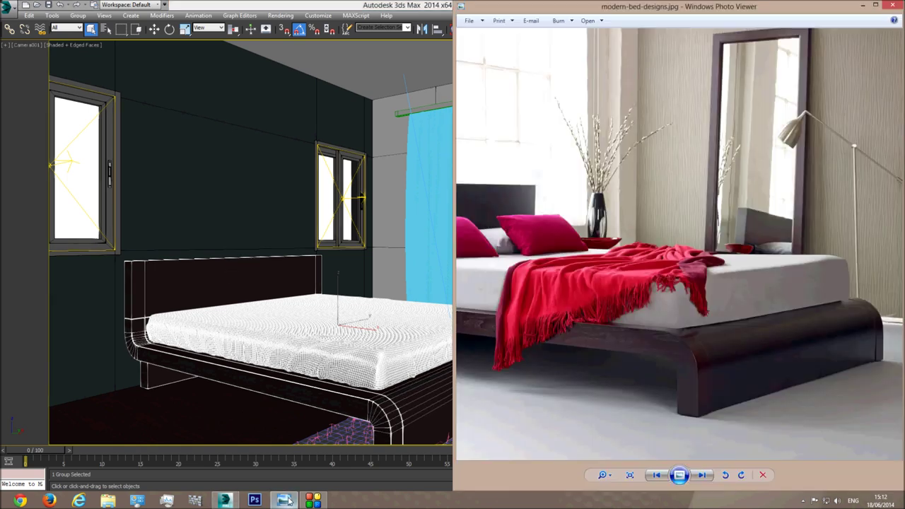
{"action": "scroll", "coordinate": [514, 266], "scroll_direction": "down", "scroll_amount": 1}
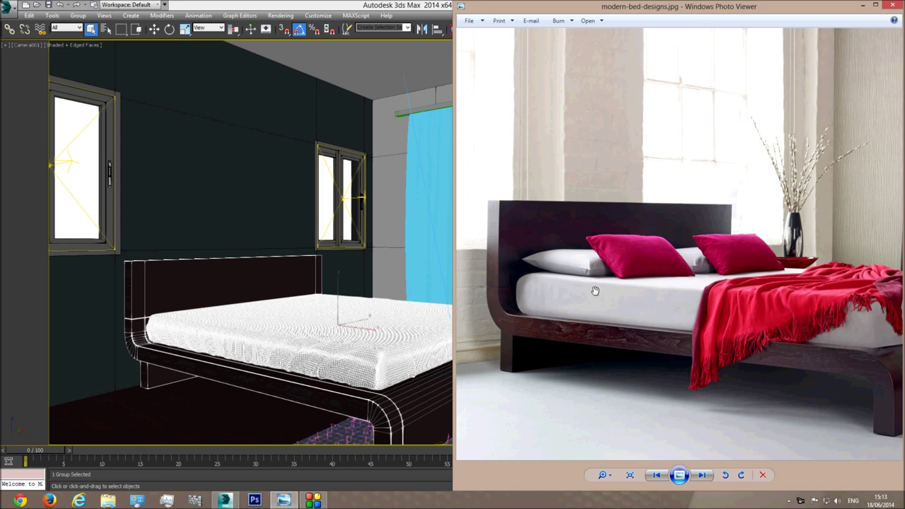
{"action": "double_click", "coordinate": [302, 4]}
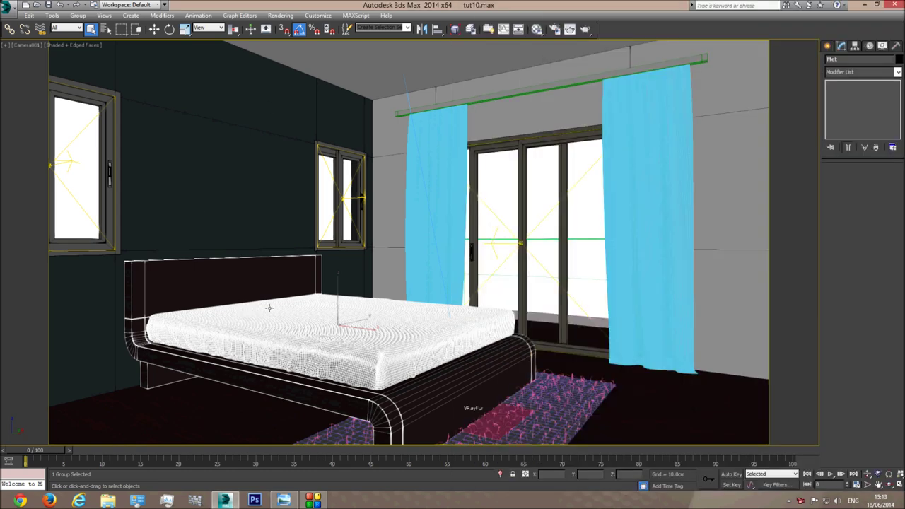
{"action": "left_click", "coordinate": [77, 15]}
{"action": "left_click", "coordinate": [82, 52]}
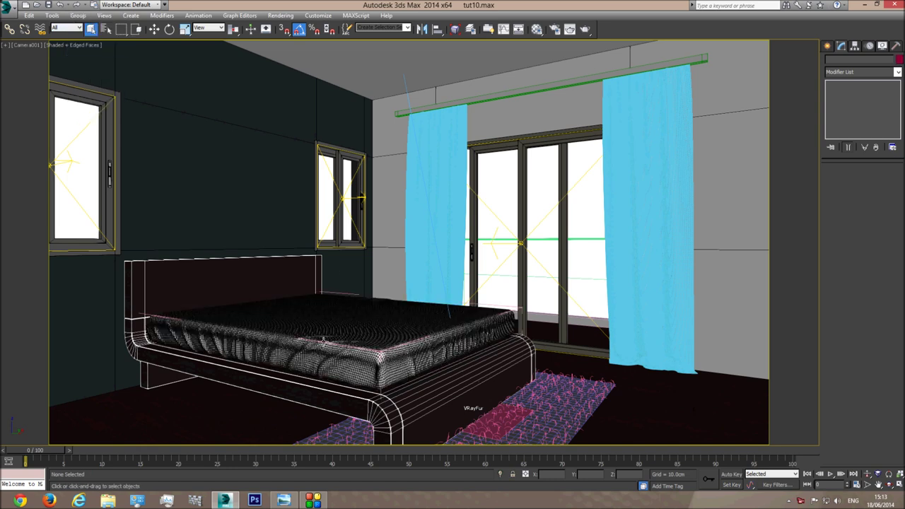
- Select the inner mattress together with the bed base and hide all other objects
{"action": "left_click", "coordinate": [349, 330]}
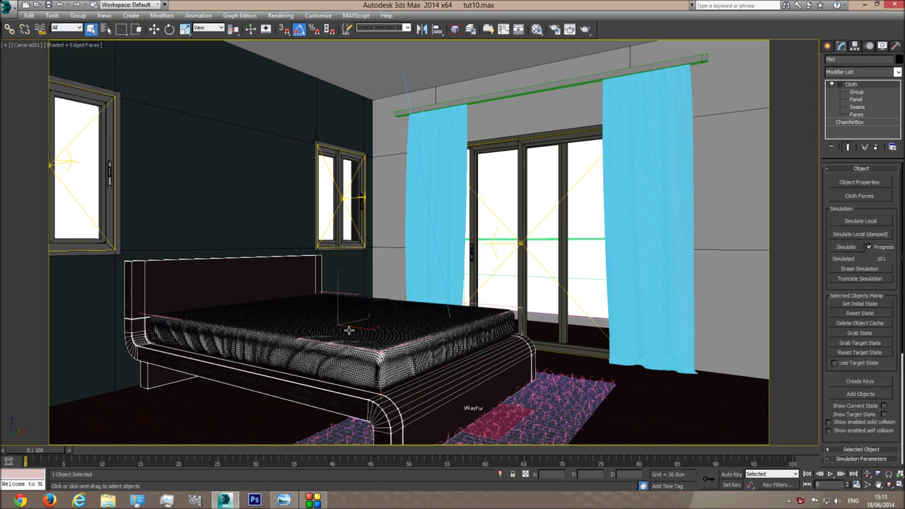
{"action": "left_click", "coordinate": [234, 277], "text": "ctrl"}
{"action": "right_click", "coordinate": [234, 276]}
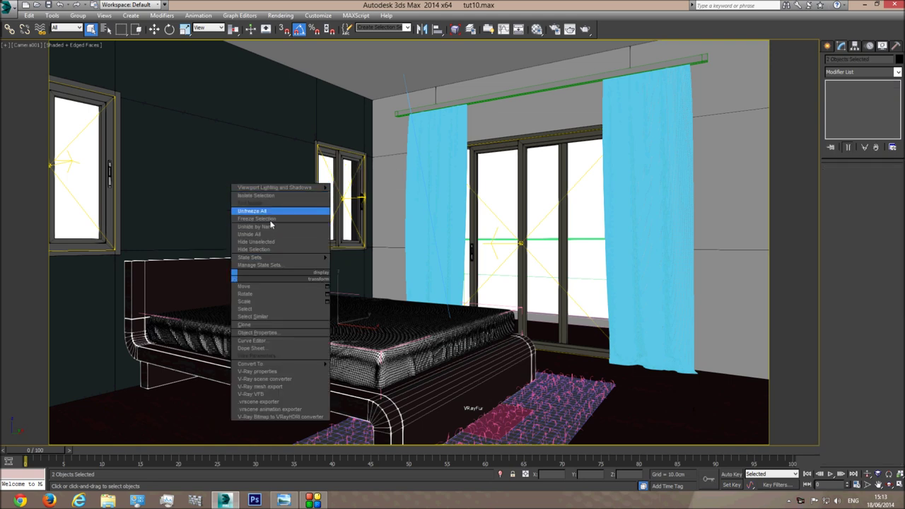
{"action": "left_click", "coordinate": [274, 242]}
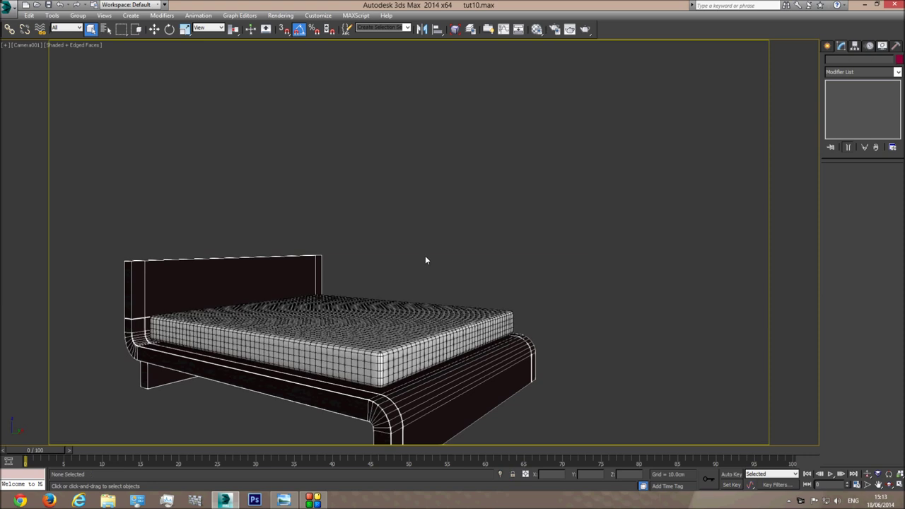
{"action": "key", "text": "F4"}
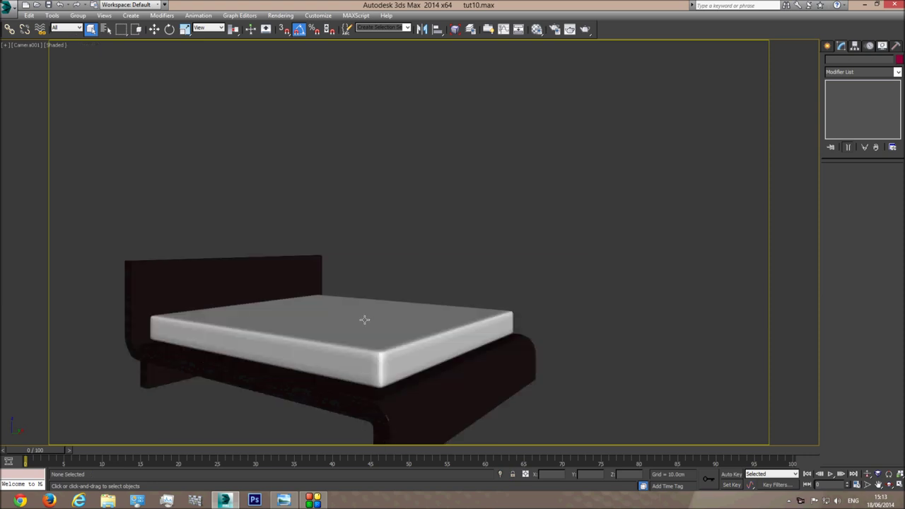
{"action": "key", "text": "F4"}
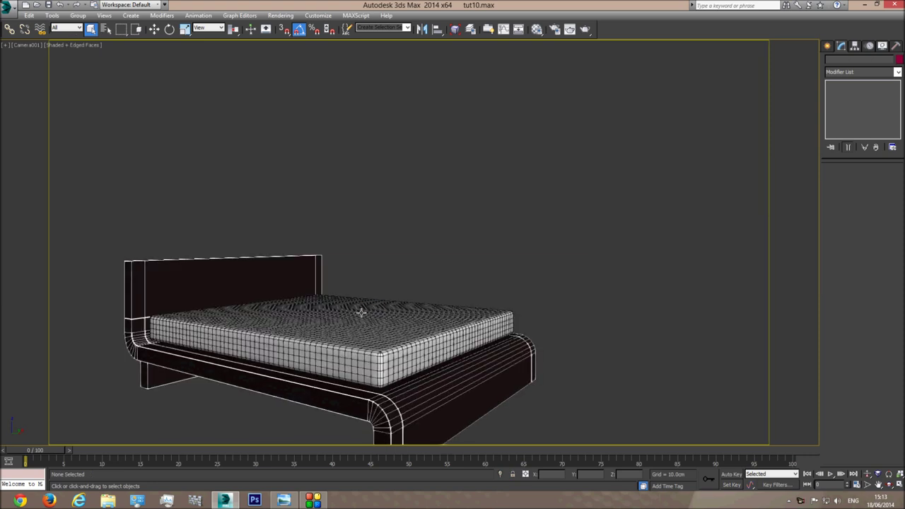
- Draw a standard box about 84 cm long, 44 cm wide and 7 cm high over the mattress's headboard end in the top view
{"action": "key", "text": "t"}
{"action": "middle_click_drag", "start_coordinate": [356, 318], "coordinate": [448, 318]}
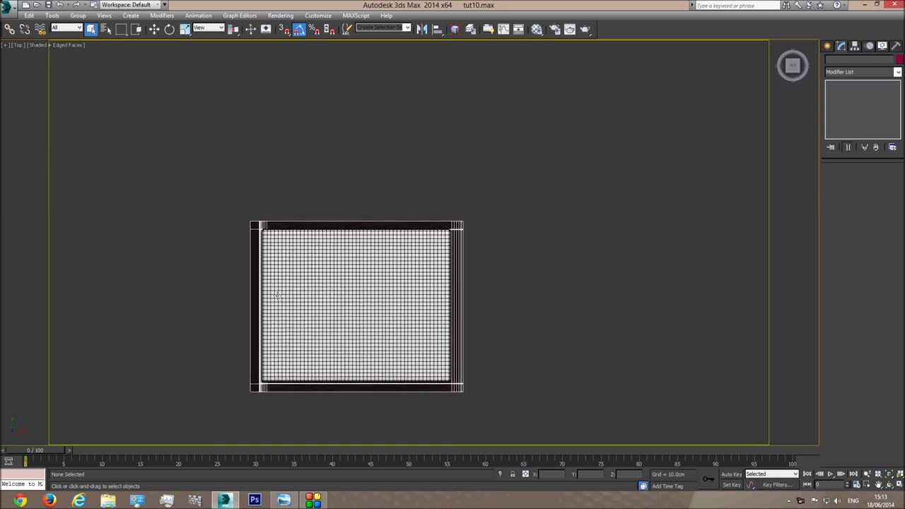
{"action": "scroll", "coordinate": [417, 166], "scroll_direction": "up", "scroll_amount": 3}
{"action": "left_click", "coordinate": [827, 46]}
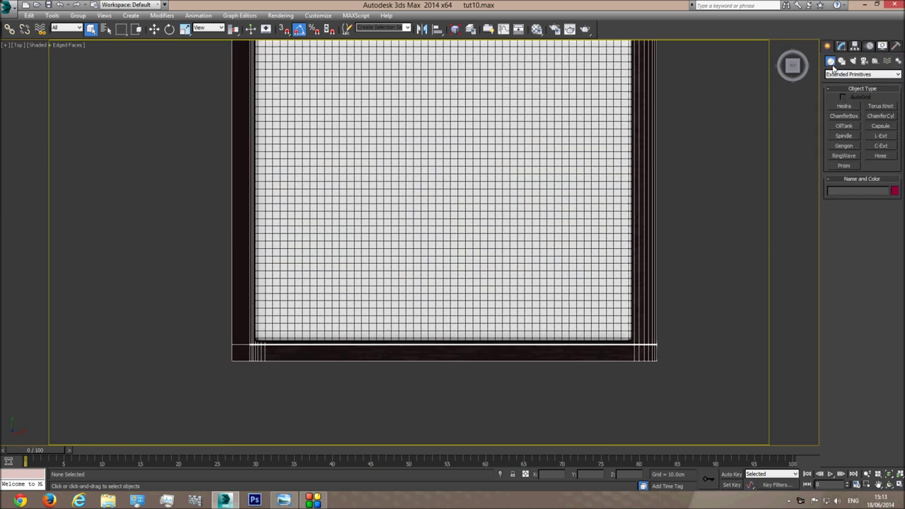
{"action": "left_click", "coordinate": [862, 74]}
{"action": "left_click", "coordinate": [852, 81]}
{"action": "left_click", "coordinate": [843, 106]}
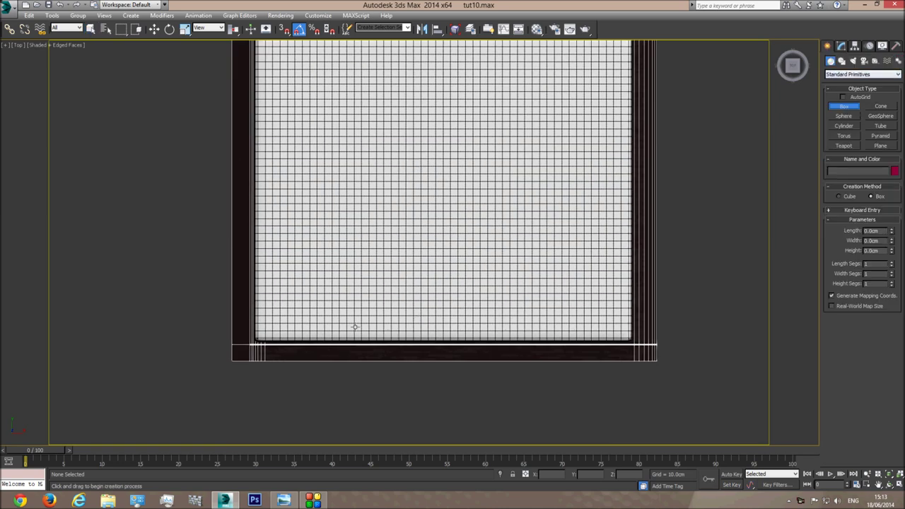
{"action": "left_click", "coordinate": [283, 500]}
{"action": "left_click", "coordinate": [284, 499]}
{"action": "mouse_move", "coordinate": [261, 173]}
{"action": "left_mouse_down"}
{"action": "mouse_move", "coordinate": [329, 329]}
{"action": "mouse_move", "coordinate": [339, 313]}
{"action": "left_mouse_up"}
{"action": "key", "text": "F3"}
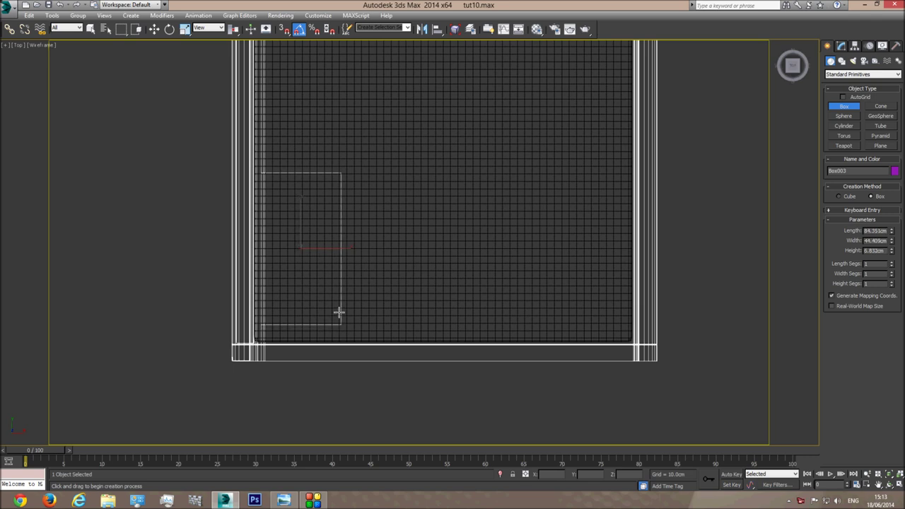
- Raise the new box in the front view until it sits above the mattress beside the headboard
{"action": "key", "text": "f"}
{"action": "middle_click_drag", "start_coordinate": [344, 309], "coordinate": [527, 316]}
{"action": "scroll", "coordinate": [528, 316], "scroll_direction": "down", "scroll_amount": 2}
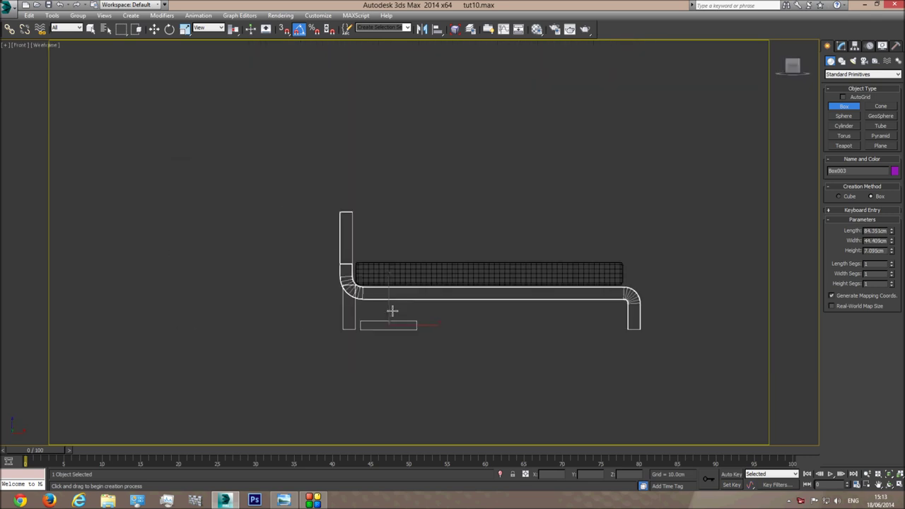
{"action": "left_click", "coordinate": [154, 29]}
{"action": "left_click_drag", "start_coordinate": [388, 306], "coordinate": [389, 223]}
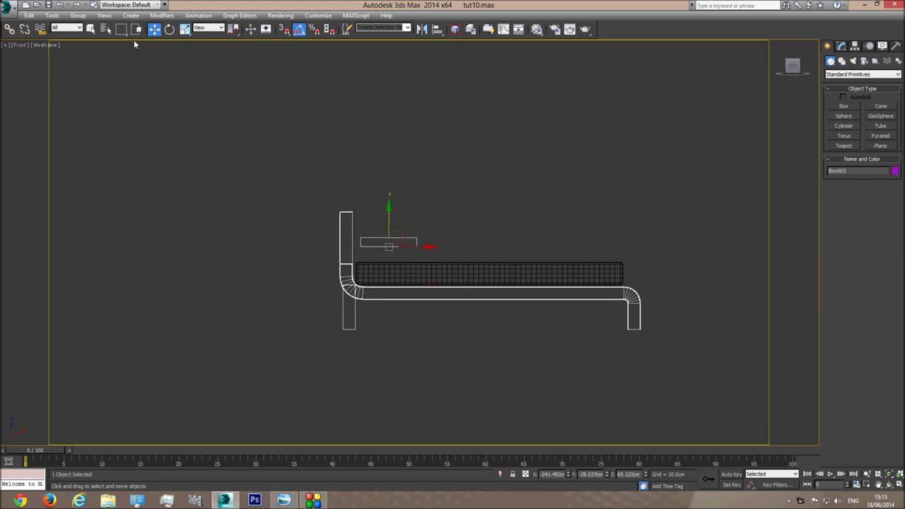
- Set the box's height to 3 cm and tilt it slightly so its headboard end sits higher
{"action": "left_click", "coordinate": [169, 29]}
{"action": "left_click", "coordinate": [840, 45]}
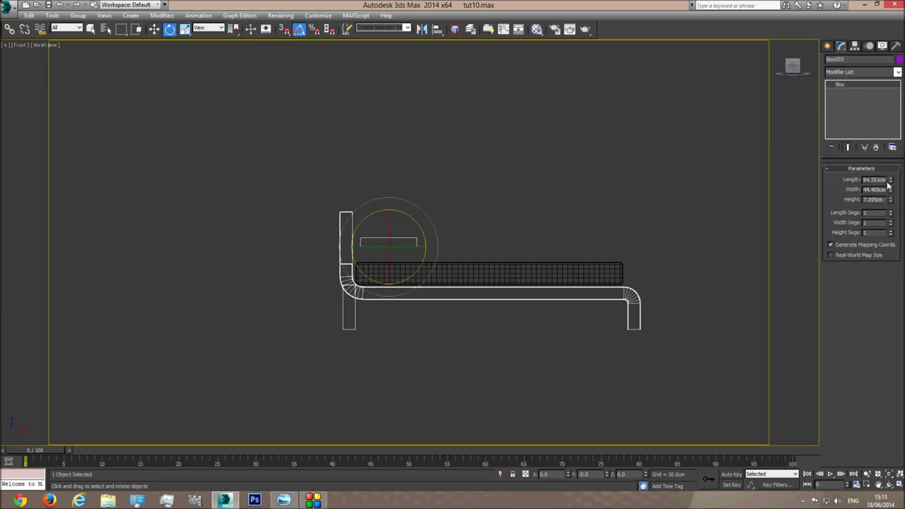
{"action": "left_click", "coordinate": [883, 200]}
{"action": "type", "text": "5"}
{"action": "key", "text": "Return"}
{"action": "type", "text": "3"}
{"action": "key", "text": "Return"}
{"action": "scroll", "coordinate": [407, 252], "scroll_direction": "up", "scroll_amount": 2}
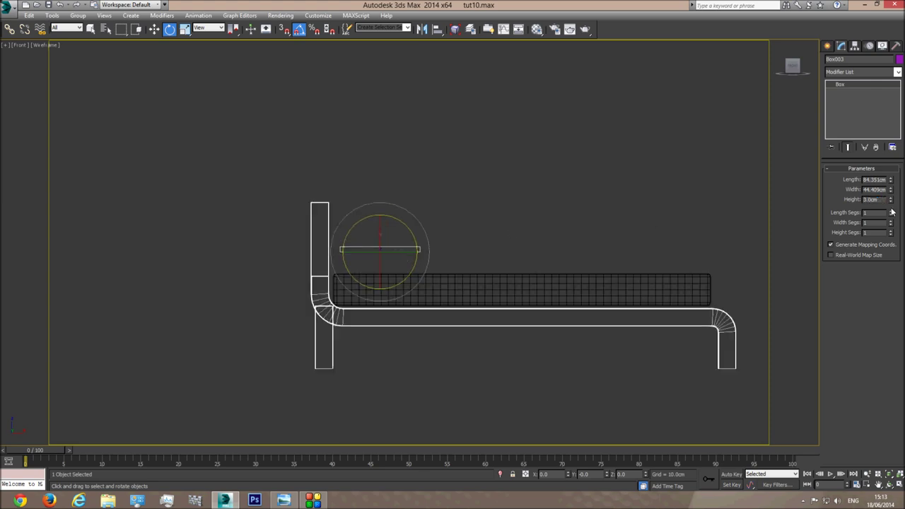
{"action": "left_click_drag", "start_coordinate": [429, 244], "coordinate": [387, 229]}
{"action": "key", "text": "w"}
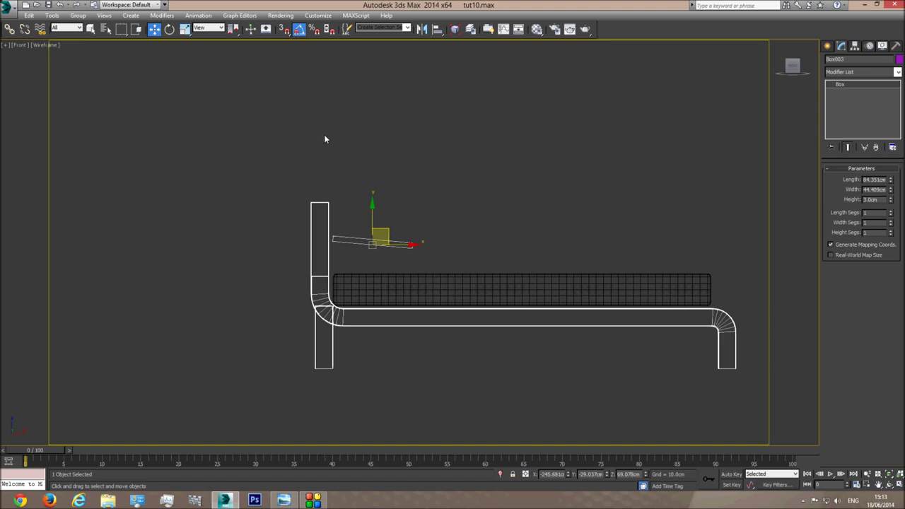
- Examine the box in a shaded perspective view and set its length segments to 30
{"action": "key", "text": "p"}
{"action": "left_click", "coordinate": [889, 484]}
{"action": "mouse_move", "coordinate": [494, 296]}
{"action": "left_mouse_down"}
{"action": "mouse_move", "coordinate": [523, 294]}
{"action": "mouse_move", "coordinate": [359, 256]}
{"action": "mouse_move", "coordinate": [382, 276]}
{"action": "left_mouse_up"}
{"action": "key", "text": "F3"}
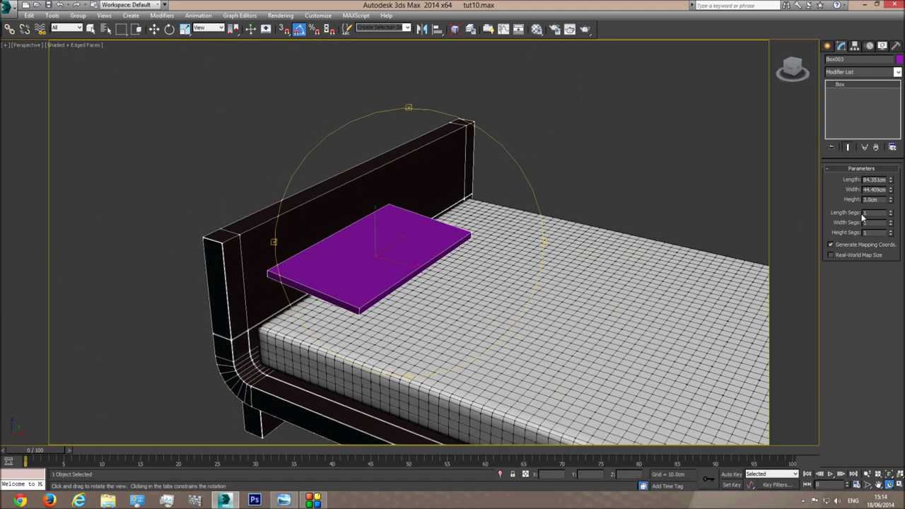
{"action": "type", "text": "50"}
{"action": "key", "text": "Return"}
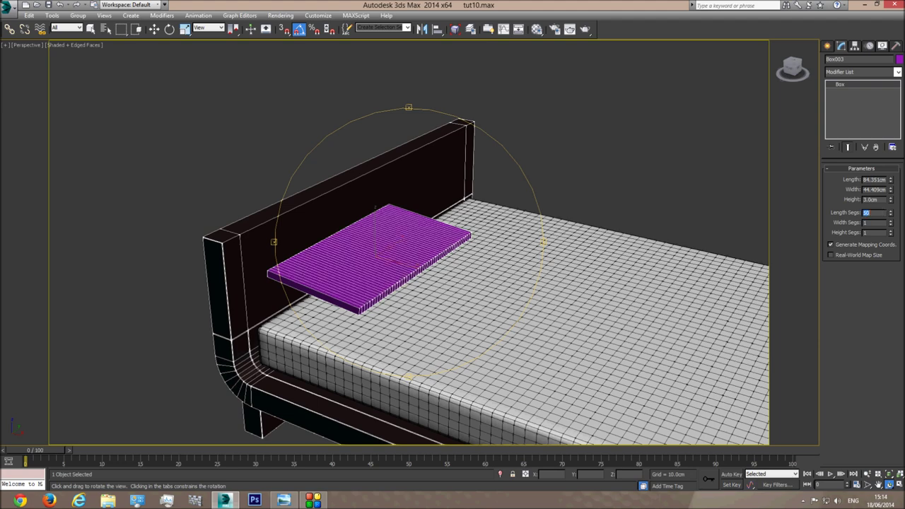
{"action": "type", "text": "30"}
{"action": "key", "text": "Return"}
{"action": "scroll", "coordinate": [471, 244], "scroll_direction": "up", "scroll_amount": 3}
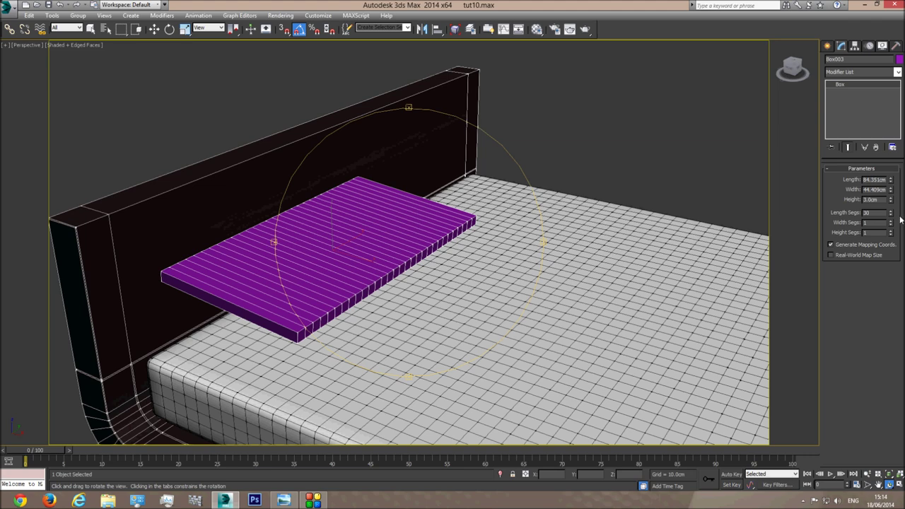
- Set the box's width segments to 15, after trying 20
{"action": "type", "text": "20"}
{"action": "key", "text": "Return"}
{"action": "scroll", "coordinate": [359, 252], "scroll_direction": "up", "scroll_amount": 4}
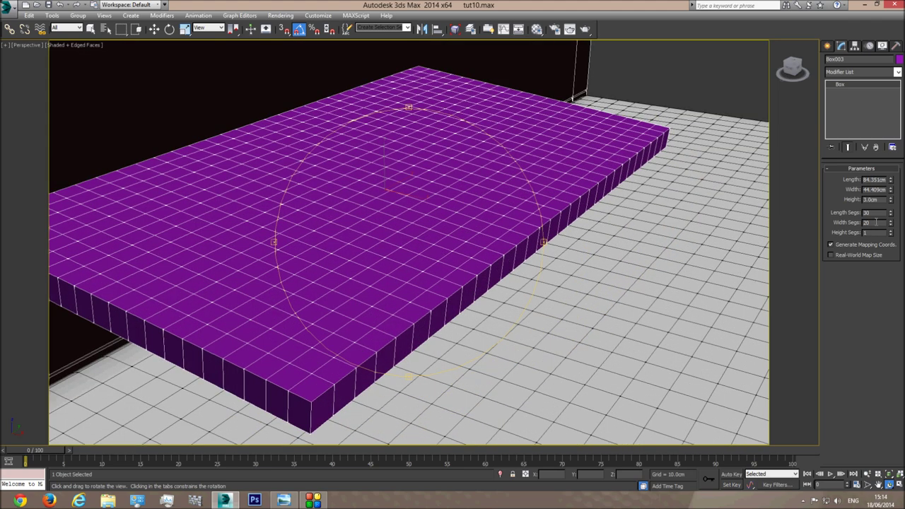
{"action": "type", "text": "15"}
{"action": "key", "text": "Return"}
{"action": "left_click_drag", "start_coordinate": [362, 276], "coordinate": [438, 260]}
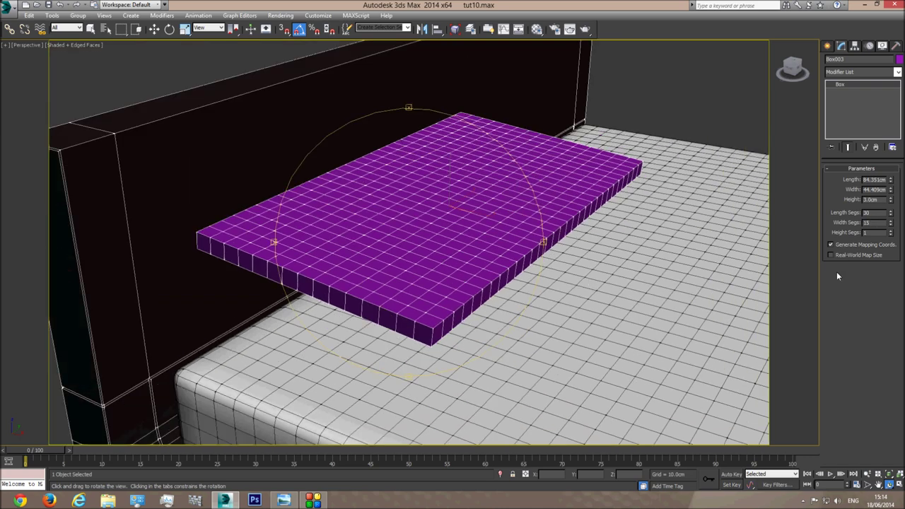
- Set the box's height segments to 3 and its height to 2 cm
{"action": "left_click", "coordinate": [889, 232]}
{"action": "left_click", "coordinate": [889, 232]}
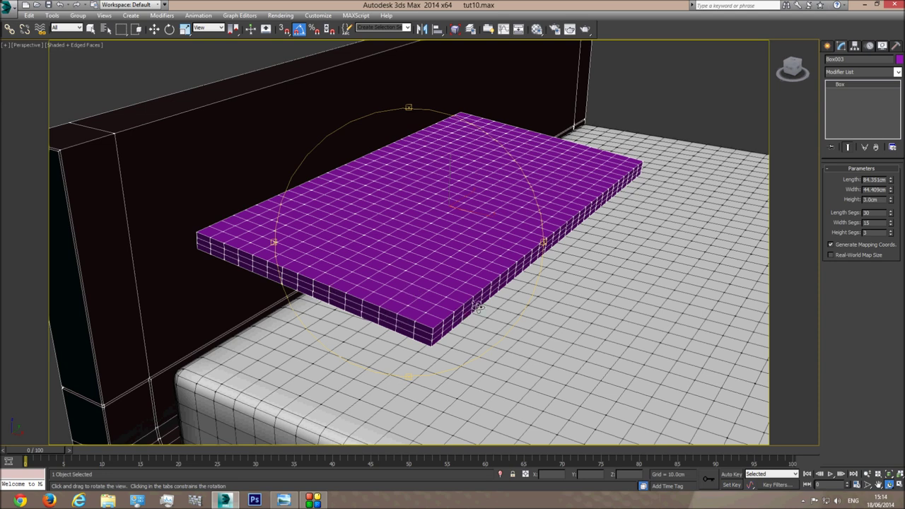
{"action": "double_click", "coordinate": [875, 200]}
{"action": "type", "text": "2"}
{"action": "key", "text": "Return"}
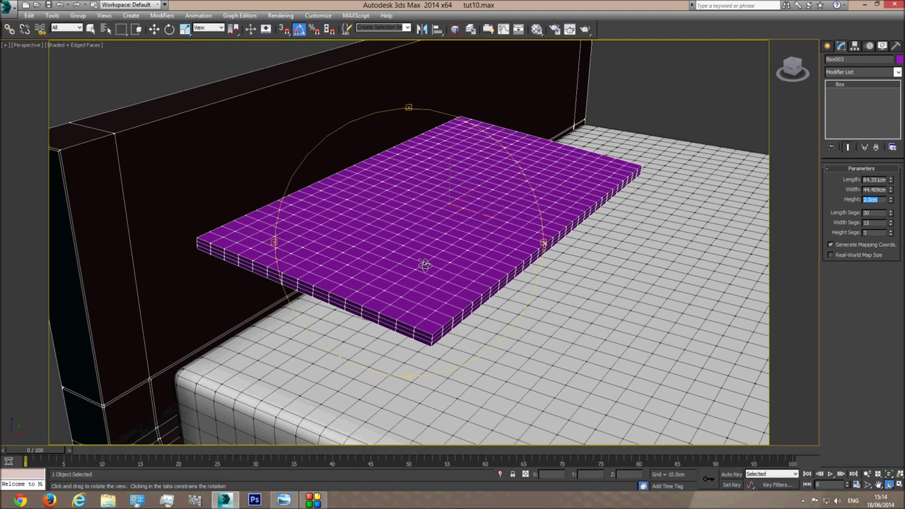
- Apply a Cloth modifier to the segmented box and rename the object Pillow1
{"action": "left_click_drag", "start_coordinate": [424, 265], "coordinate": [434, 263]}
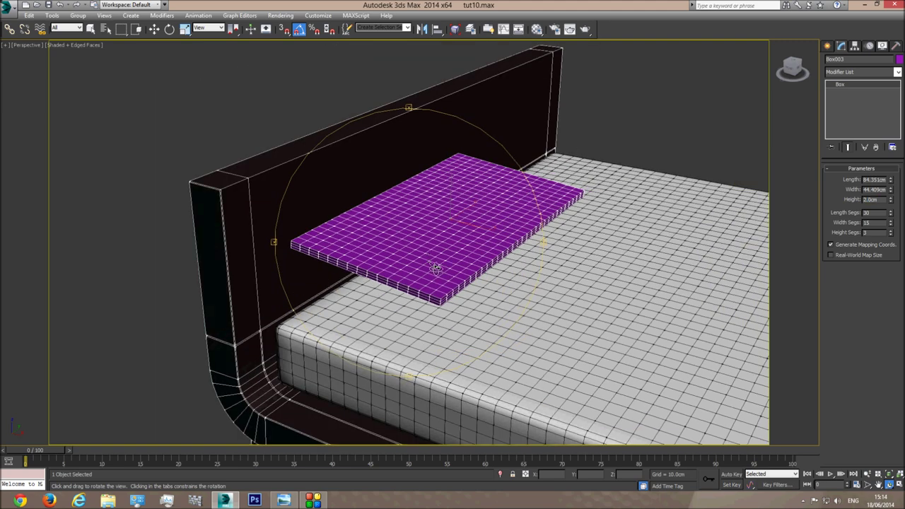
{"action": "left_click", "coordinate": [897, 72]}
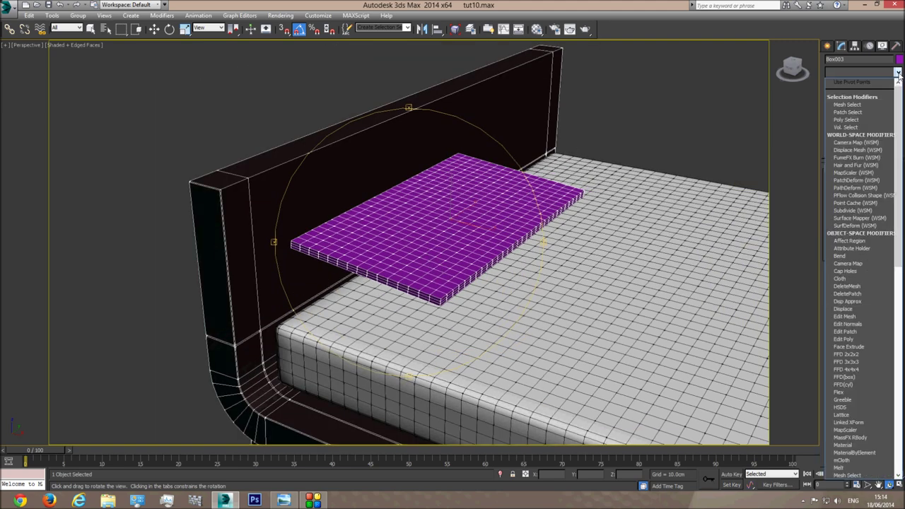
{"action": "left_click", "coordinate": [854, 276]}
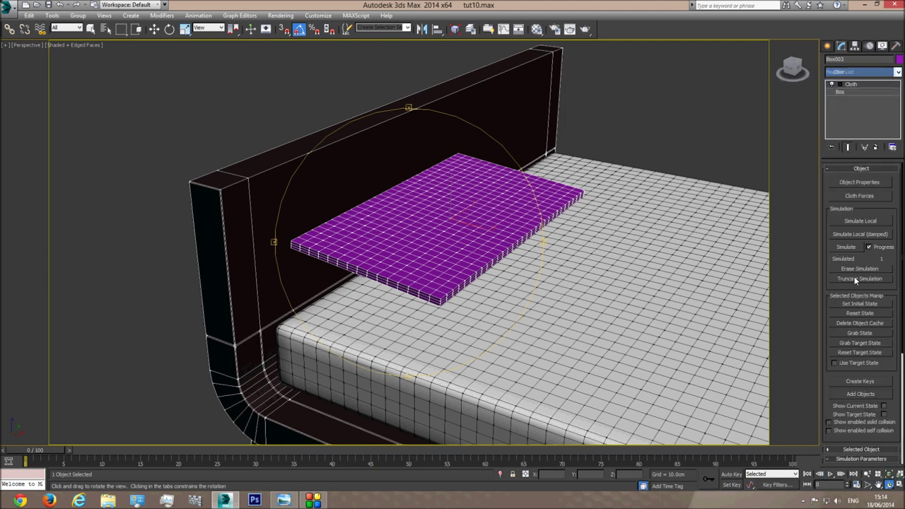
{"action": "left_click", "coordinate": [851, 182]}
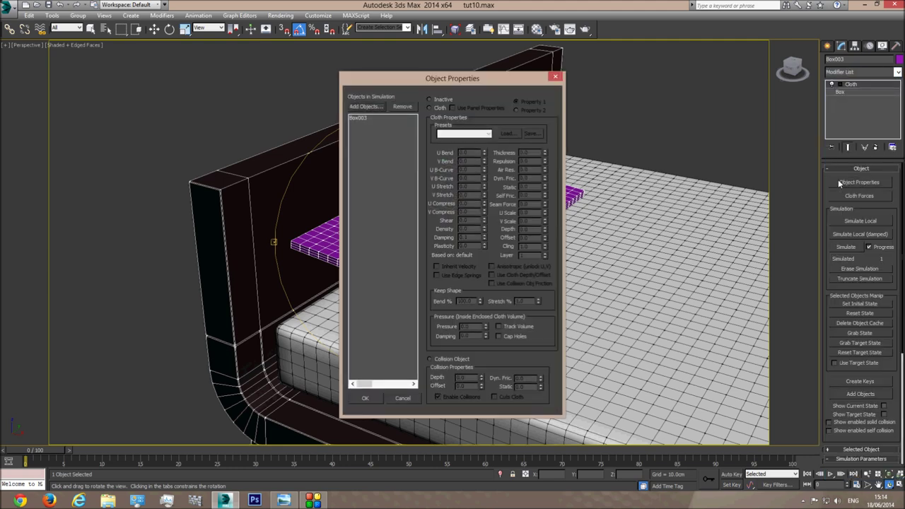
{"action": "left_click", "coordinate": [402, 398]}
{"action": "type", "text": "Pl"}
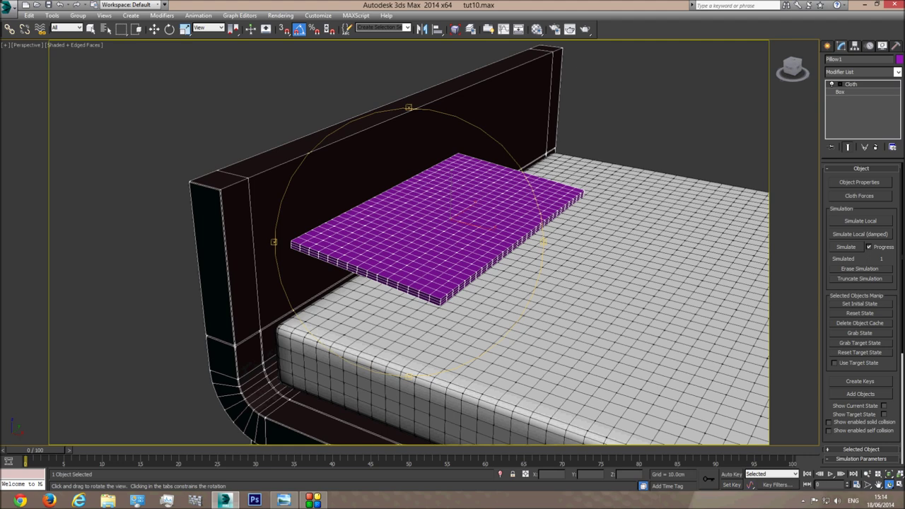
- Add the Bed base and Met objects to Pillow1's cloth simulation
{"action": "left_click", "coordinate": [858, 182]}
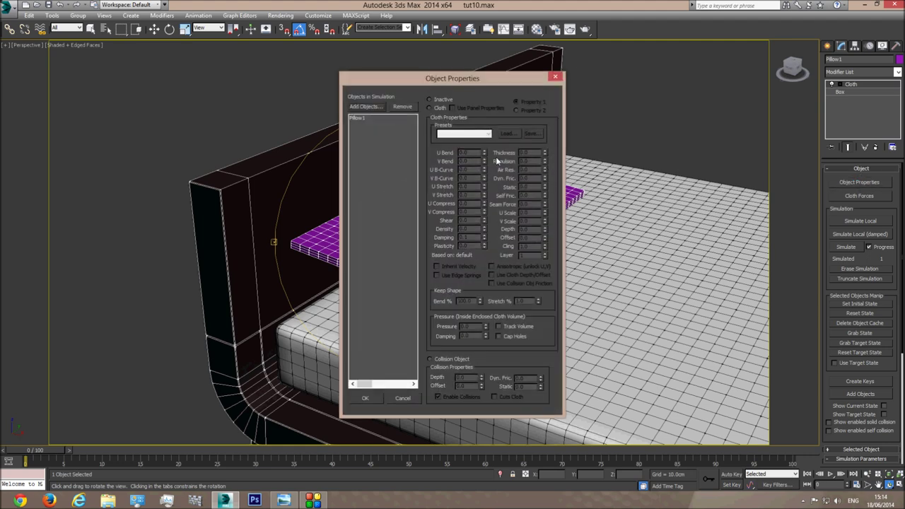
{"action": "left_click", "coordinate": [361, 107]}
{"action": "left_click", "coordinate": [308, 183]}
{"action": "left_click", "coordinate": [294, 192], "text": "ctrl"}
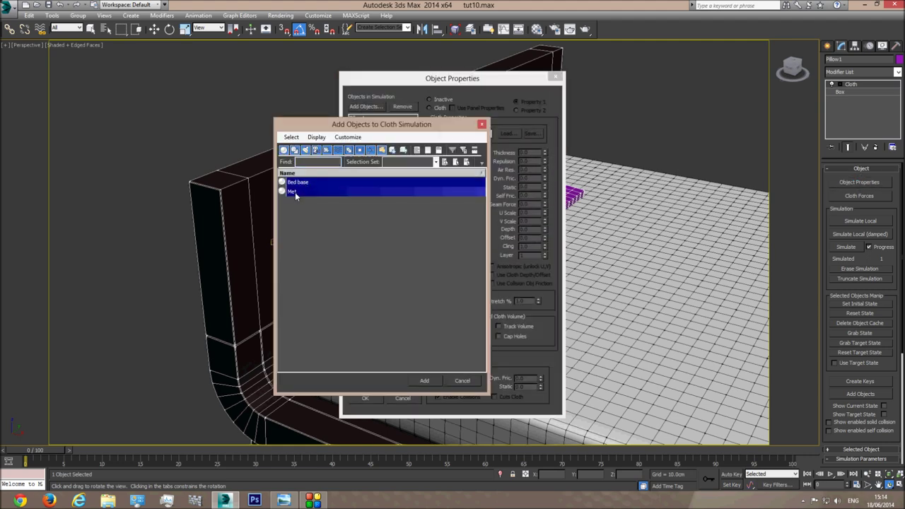
{"action": "left_click", "coordinate": [424, 380]}
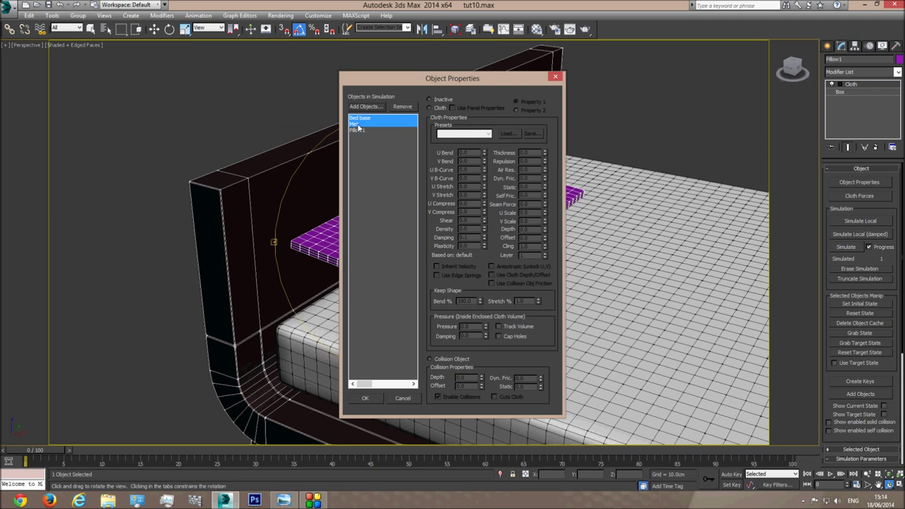
- Define Pillow1 as Cloth and both Bed base and Met as collision objects in the simulation's object properties
{"action": "left_click", "coordinate": [444, 360]}
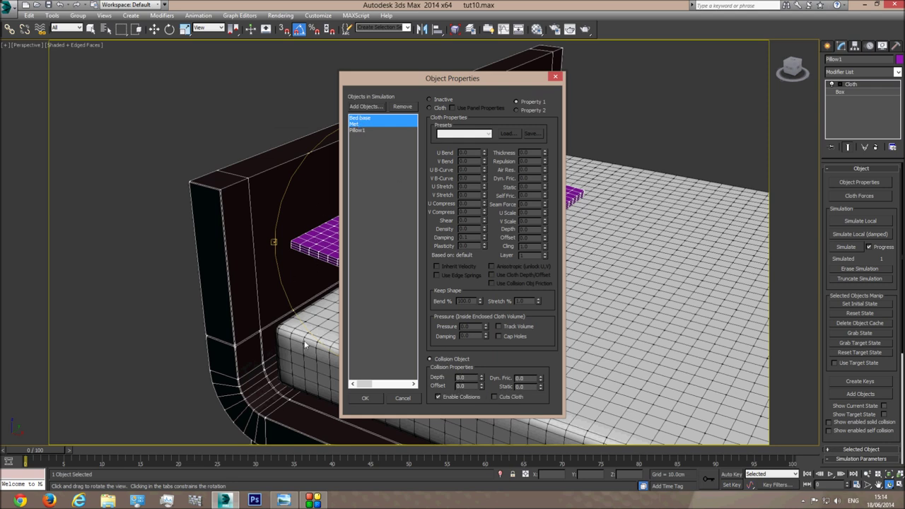
{"action": "left_click", "coordinate": [362, 130]}
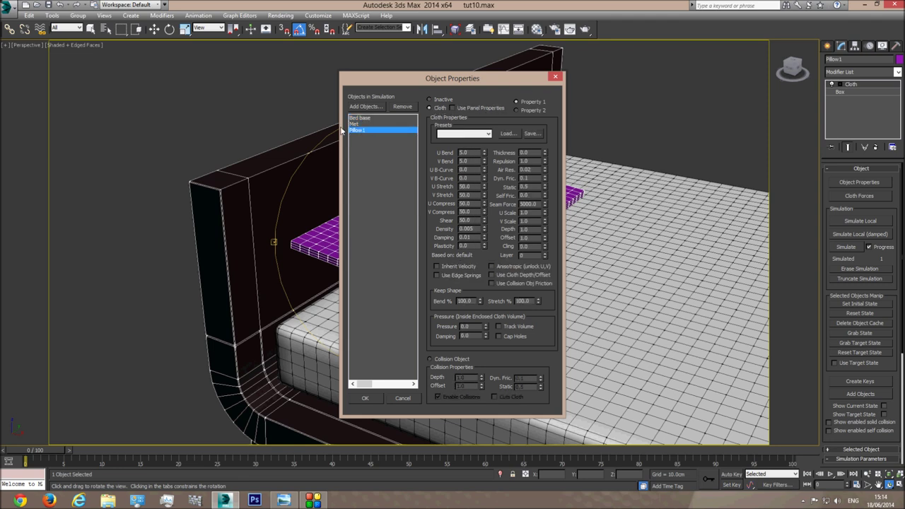
{"action": "left_click", "coordinate": [355, 124]}
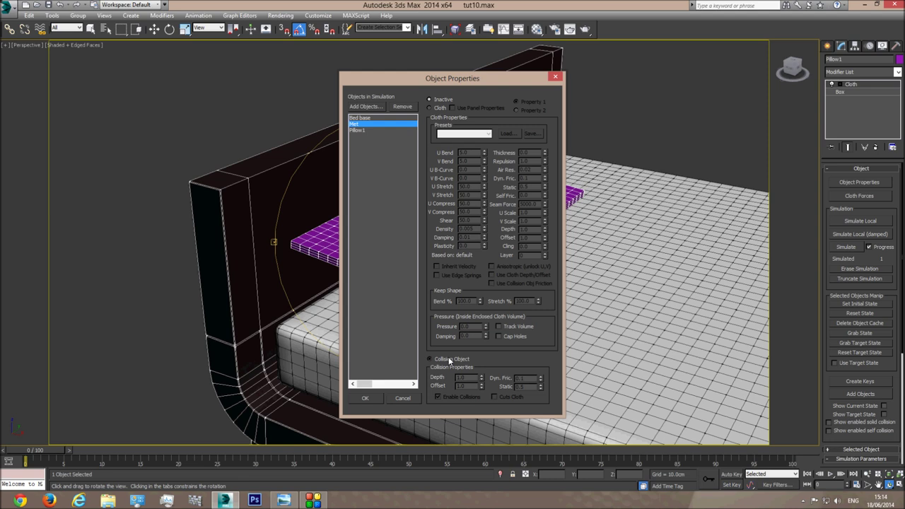
{"action": "key", "text": "Up"}
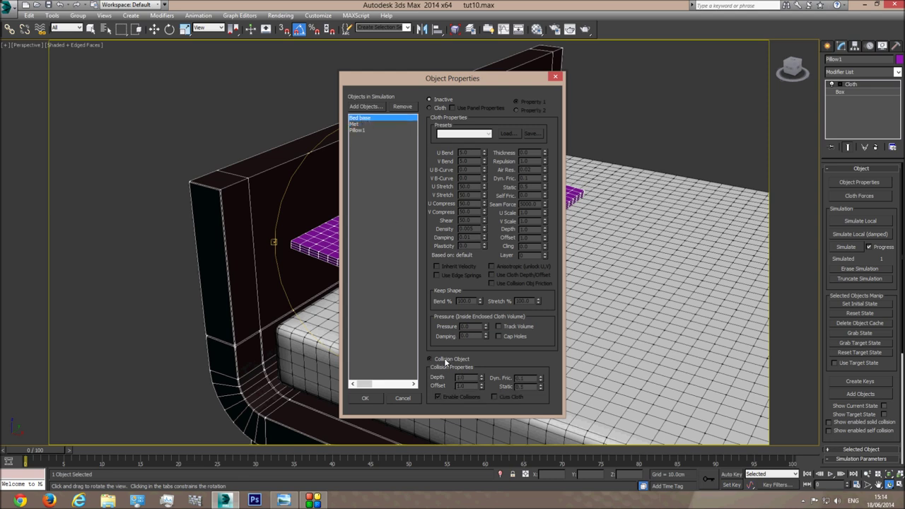
{"action": "left_click", "coordinate": [445, 360]}
{"action": "left_click", "coordinate": [359, 131]}
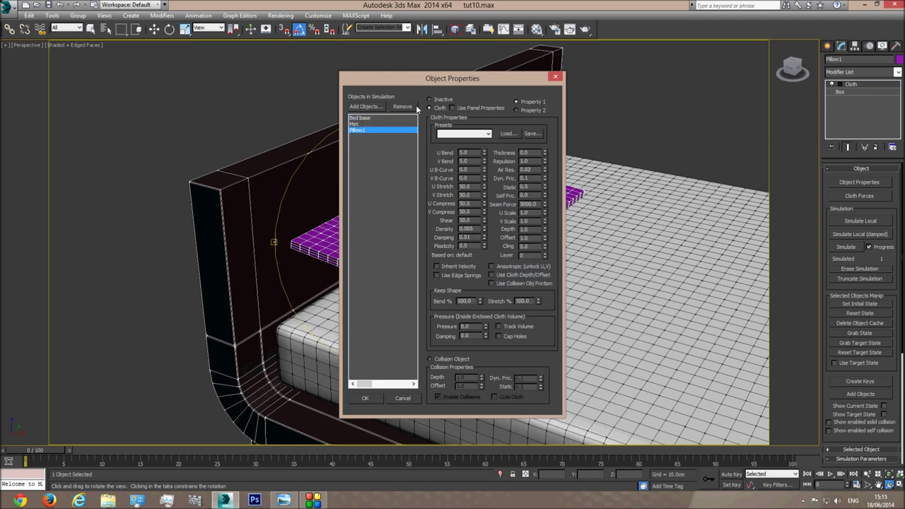
{"action": "left_click", "coordinate": [357, 124]}
{"action": "left_click", "coordinate": [357, 118]}
{"action": "left_click", "coordinate": [412, 131]}
- Set Pillow1's cloth pressure to 5 and accept the object properties
{"action": "left_click_drag", "start_coordinate": [467, 78], "coordinate": [662, 75]}
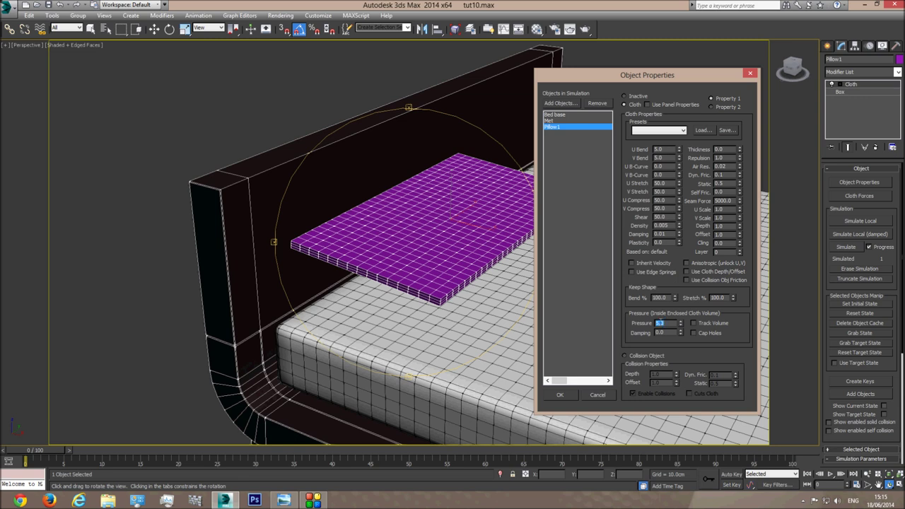
{"action": "left_click", "coordinate": [554, 114]}
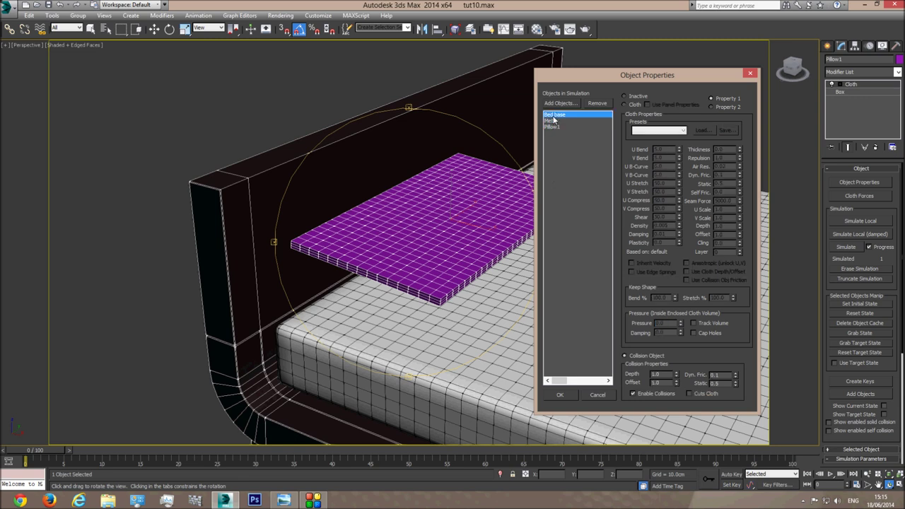
{"action": "left_click", "coordinate": [559, 394]}
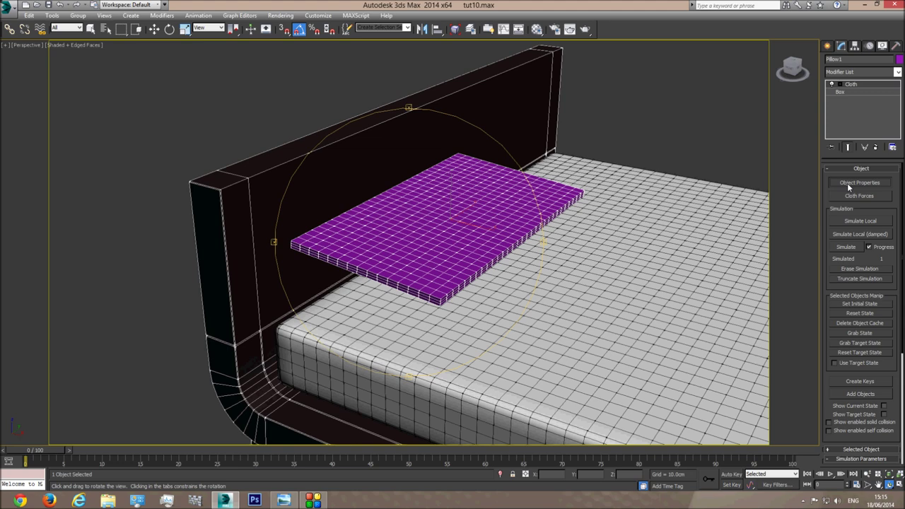
- Review the cloth properties of Bed base, Met and Pillow1, along with the gravity and self-collision simulation parameters
{"action": "left_click", "coordinate": [848, 183]}
{"action": "left_click", "coordinate": [368, 118]}
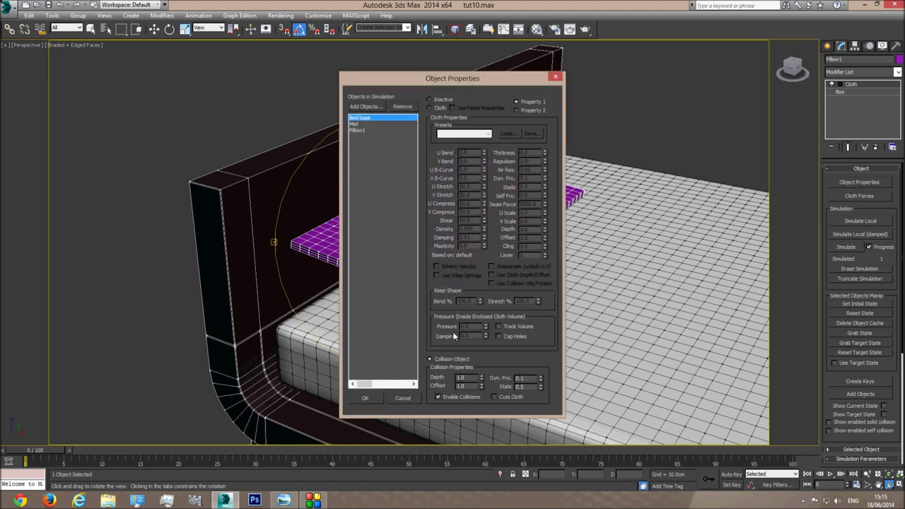
{"action": "left_click", "coordinate": [356, 124]}
{"action": "left_click", "coordinate": [356, 130]}
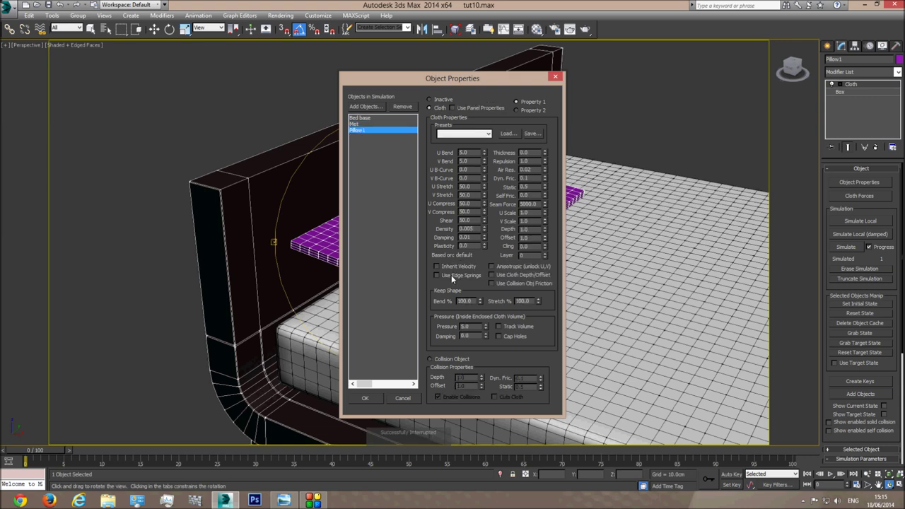
{"action": "left_click", "coordinate": [364, 397]}
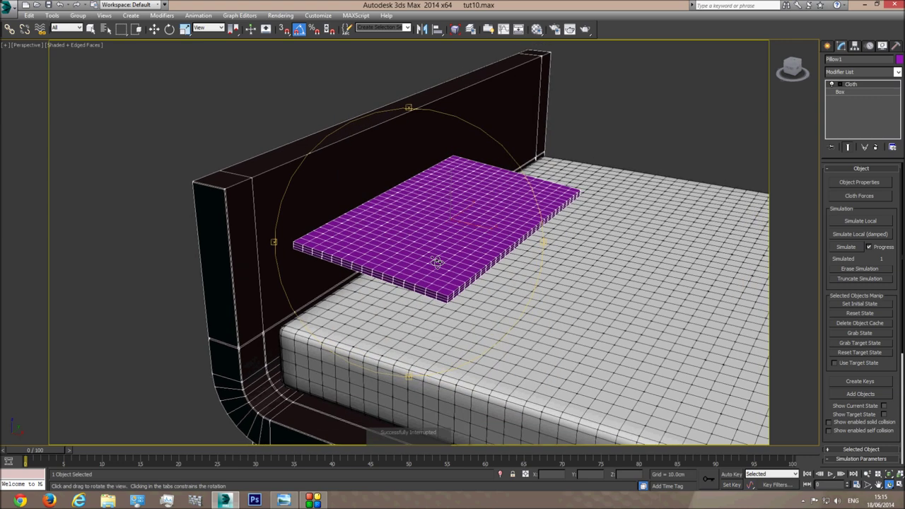
{"action": "scroll", "coordinate": [824, 284], "scroll_direction": "down", "scroll_amount": 5}
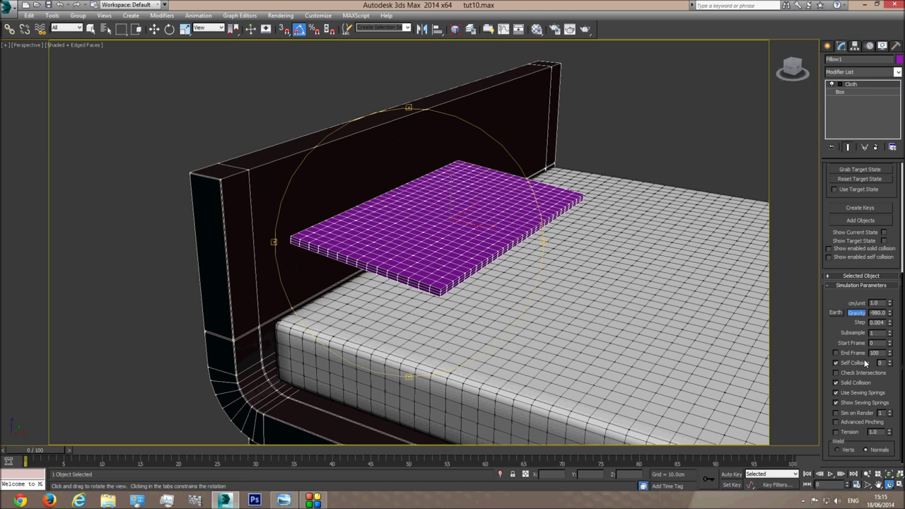
{"action": "left_click_drag", "start_coordinate": [462, 283], "coordinate": [448, 256]}
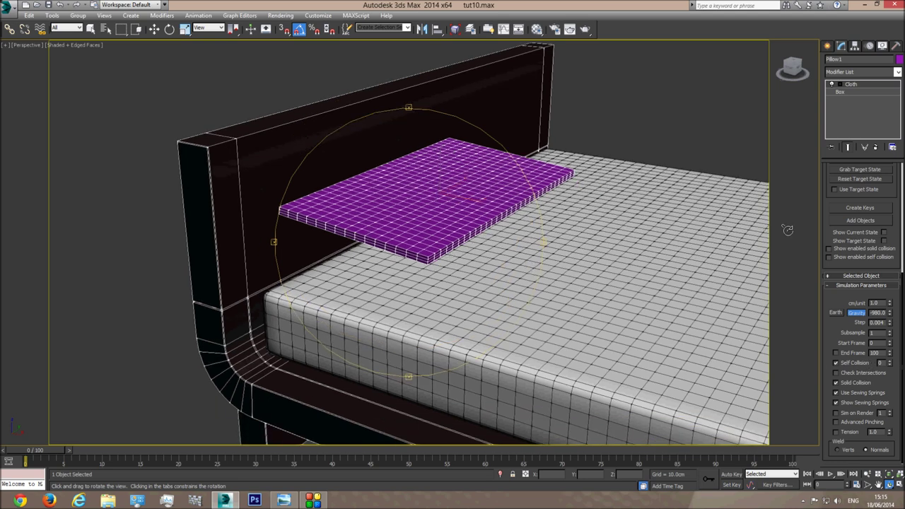
{"action": "left_click_drag", "start_coordinate": [828, 196], "coordinate": [819, 400]}
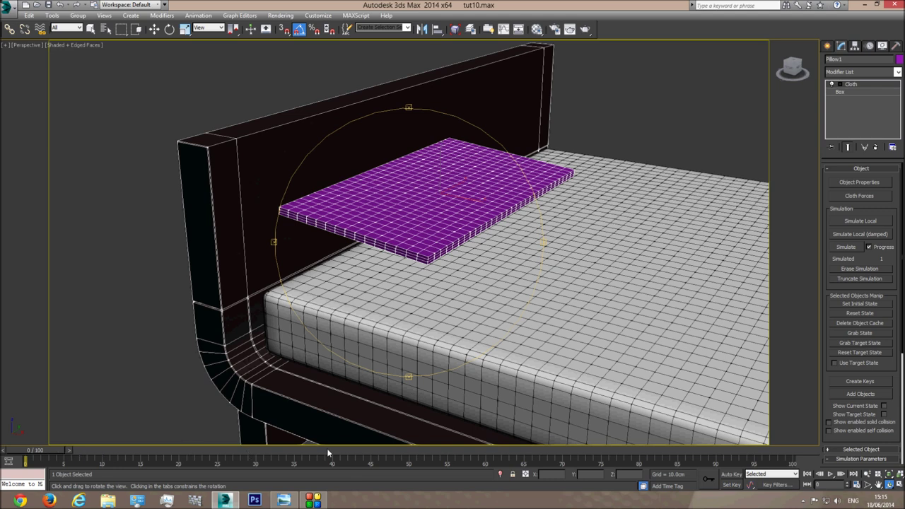
- Try a local cloth simulation of the pillow, stop it and reset the pillow's state
{"action": "left_click", "coordinate": [856, 219]}
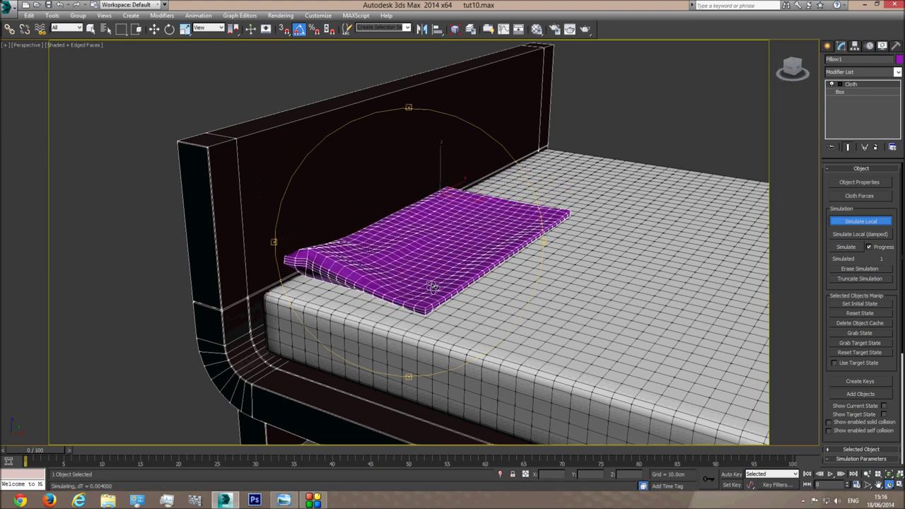
{"action": "left_click", "coordinate": [861, 220]}
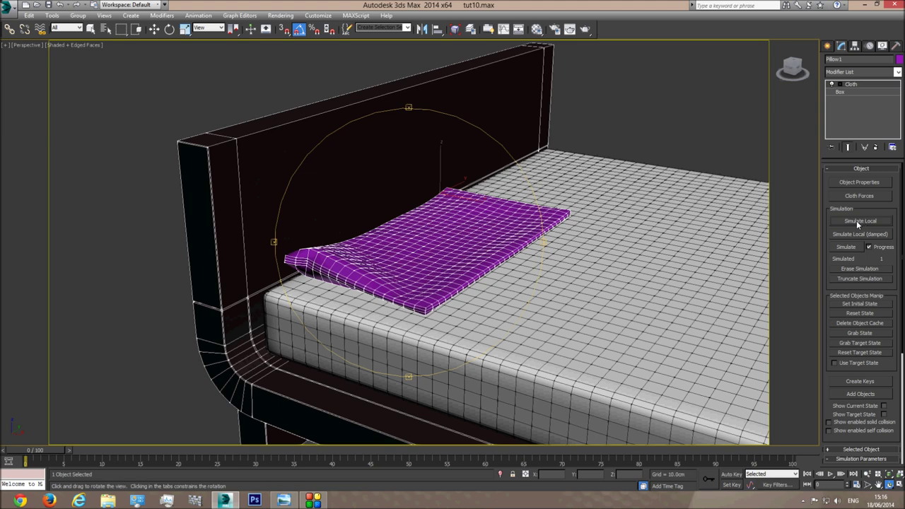
{"action": "left_click", "coordinate": [854, 316]}
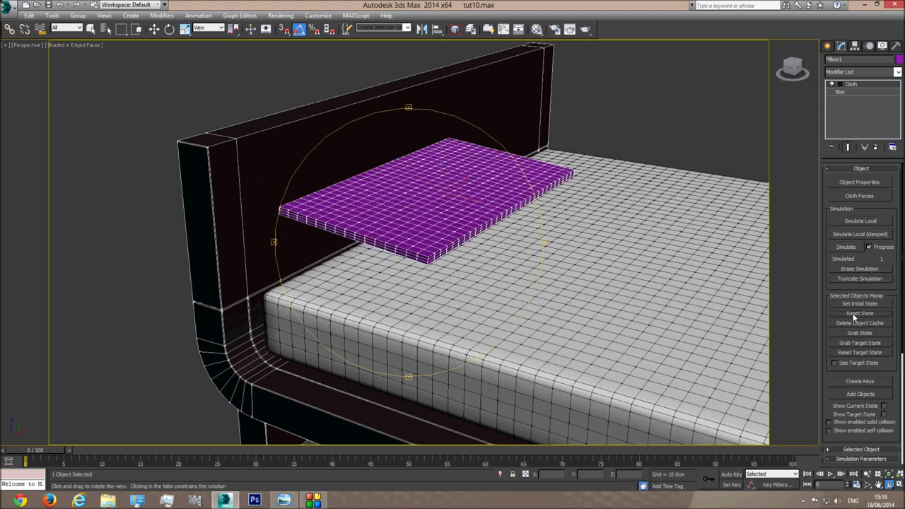
- Adjust Pillow1's cloth pressure and run the local simulation until the pillow inflates on the mattress
{"action": "left_click", "coordinate": [857, 183]}
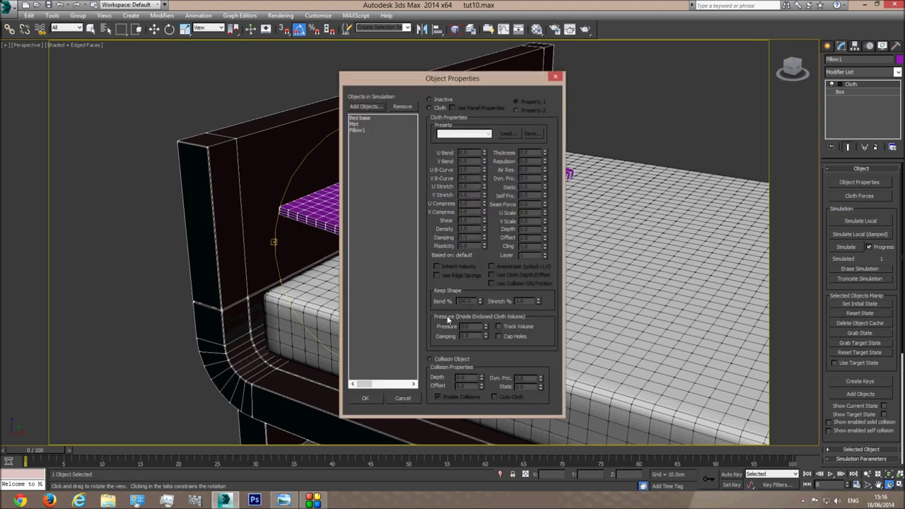
{"action": "left_click", "coordinate": [359, 132]}
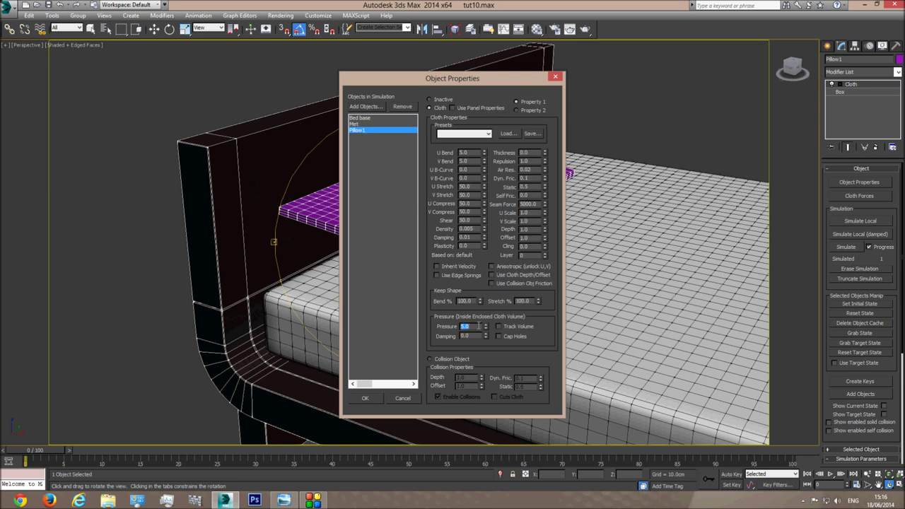
{"action": "left_click", "coordinate": [361, 400]}
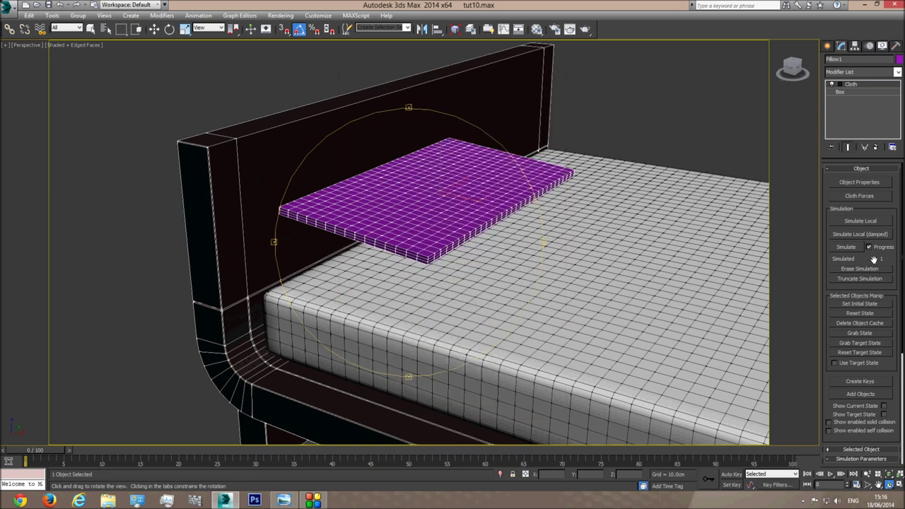
{"action": "left_click", "coordinate": [866, 221]}
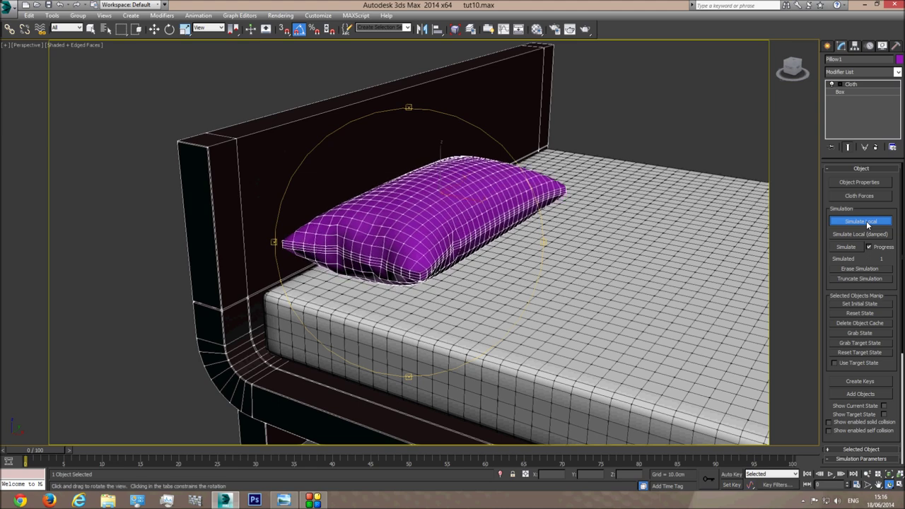
{"action": "left_click", "coordinate": [868, 224]}
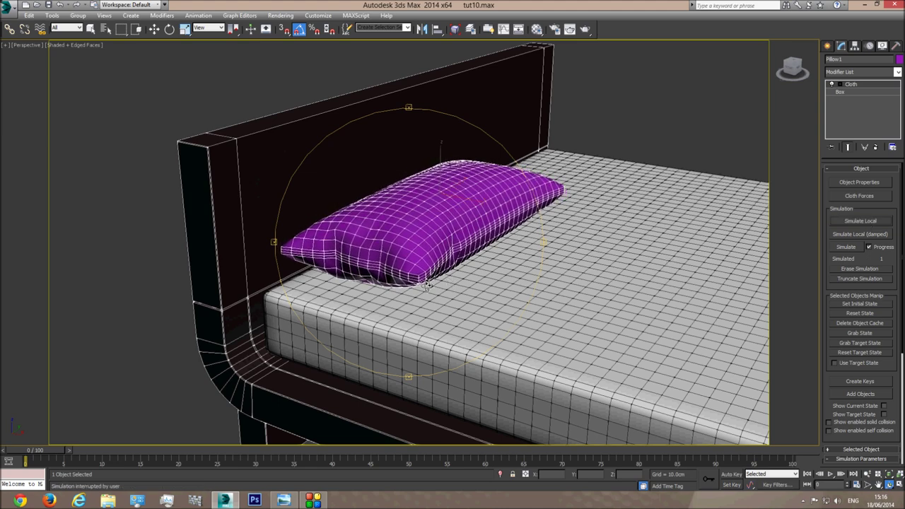
- Consult the reference bed photo, reset the pillow's cloth state and shift the pillow slightly toward the headboard
{"action": "left_click", "coordinate": [282, 500]}
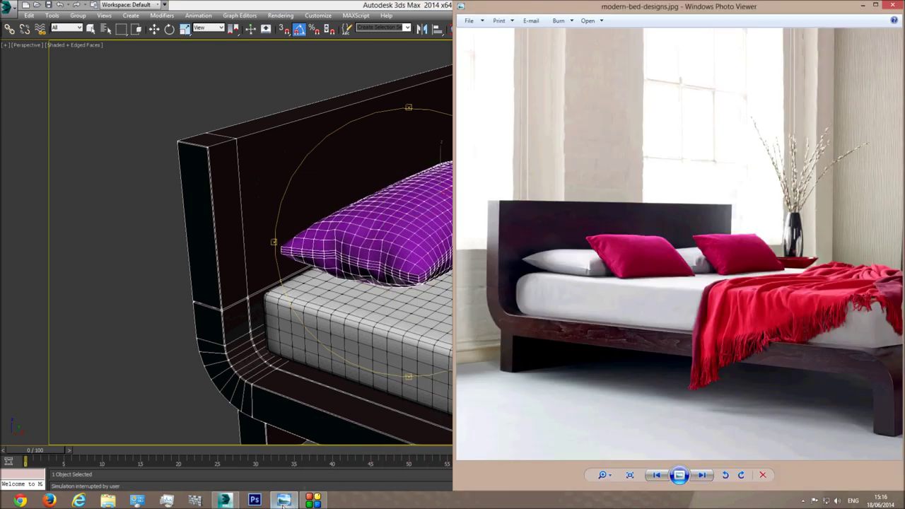
{"action": "left_click", "coordinate": [282, 500]}
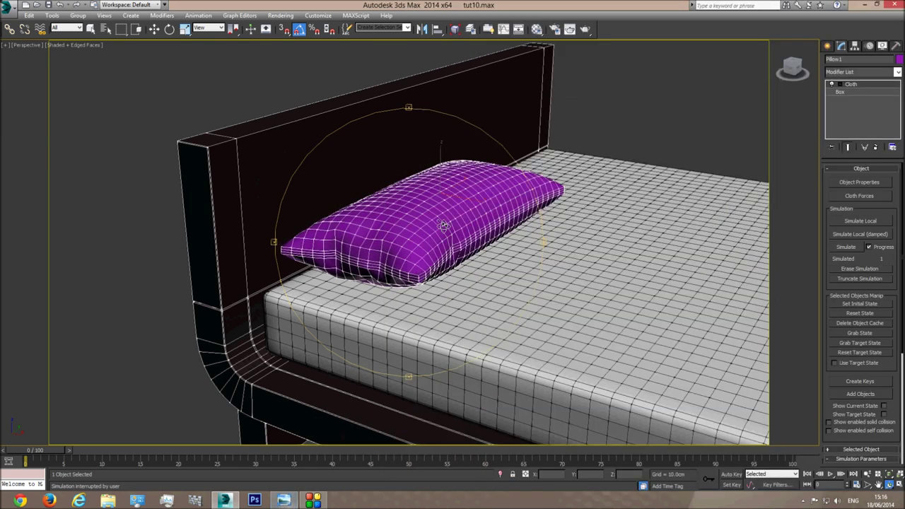
{"action": "left_click", "coordinate": [859, 312]}
{"action": "left_click", "coordinate": [154, 28]}
{"action": "left_click_drag", "start_coordinate": [458, 196], "coordinate": [449, 195]}
- Rotate the flat pillow to 35 degrees about Y so its headboard edge sits higher, checking the front view
{"action": "left_click", "coordinate": [169, 29]}
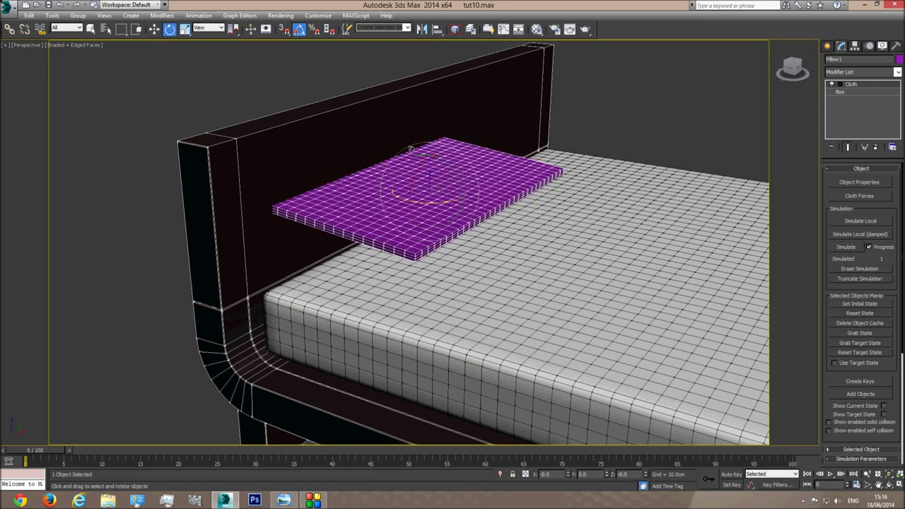
{"action": "left_click_drag", "start_coordinate": [437, 164], "coordinate": [428, 139]}
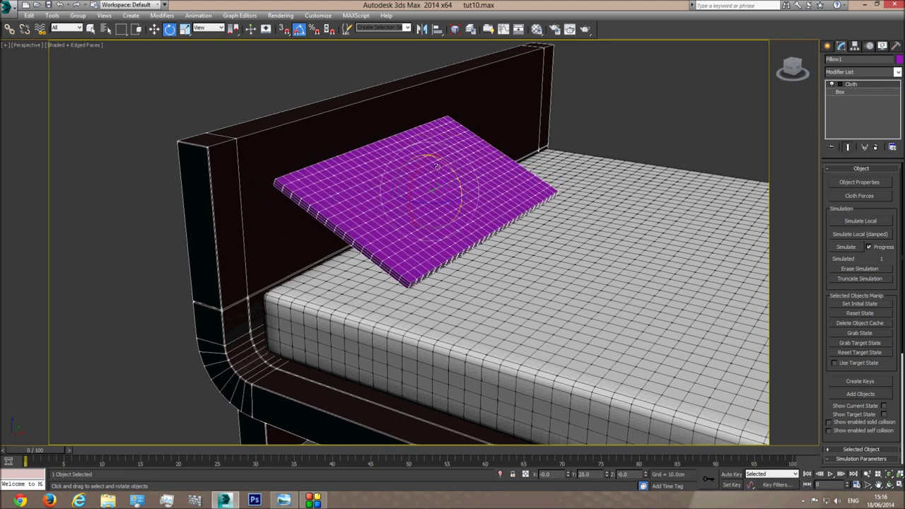
{"action": "key", "text": "f"}
{"action": "left_click_drag", "start_coordinate": [408, 246], "coordinate": [414, 258]}
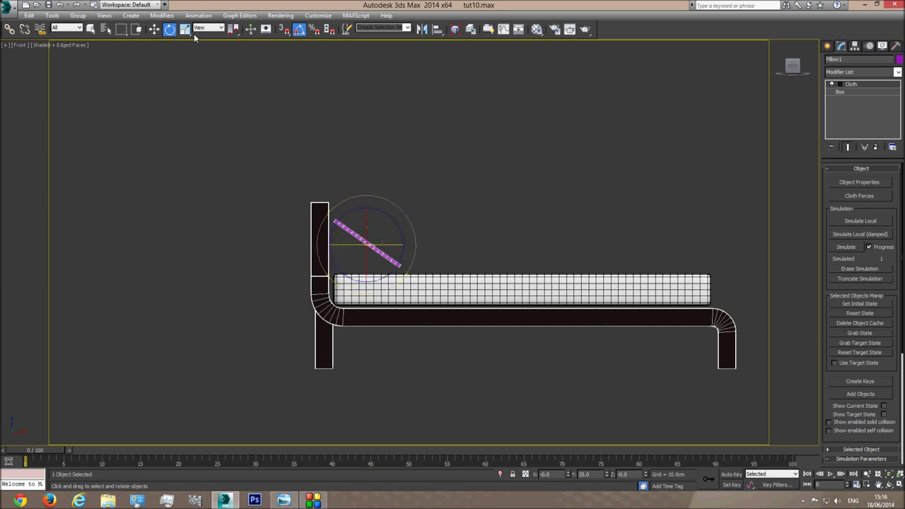
- Move the tilted pillow about 1 cm away from the headboard and about 2 cm up in the front view
{"action": "left_click", "coordinate": [154, 29]}
{"action": "left_click_drag", "start_coordinate": [378, 231], "coordinate": [381, 226]}
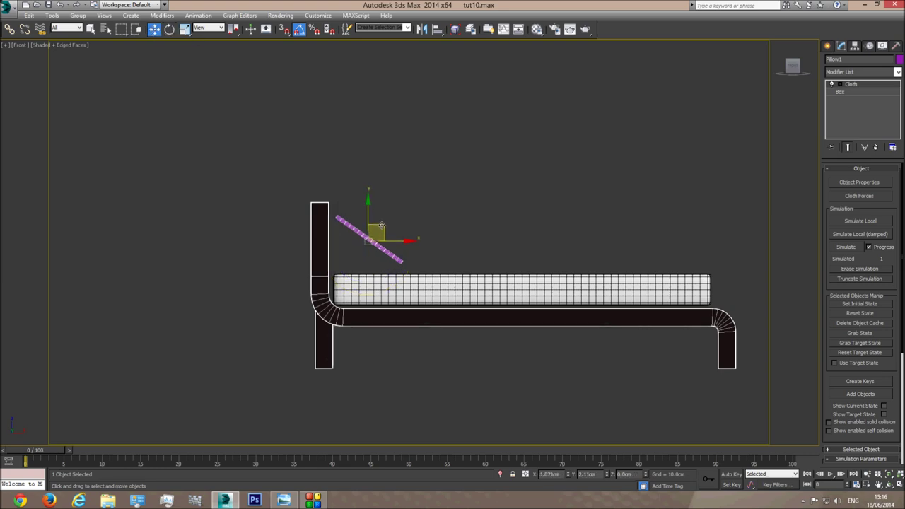
{"action": "key", "text": "p"}
{"action": "middle_click_drag", "start_coordinate": [454, 269], "coordinate": [411, 285], "text": "alt"}
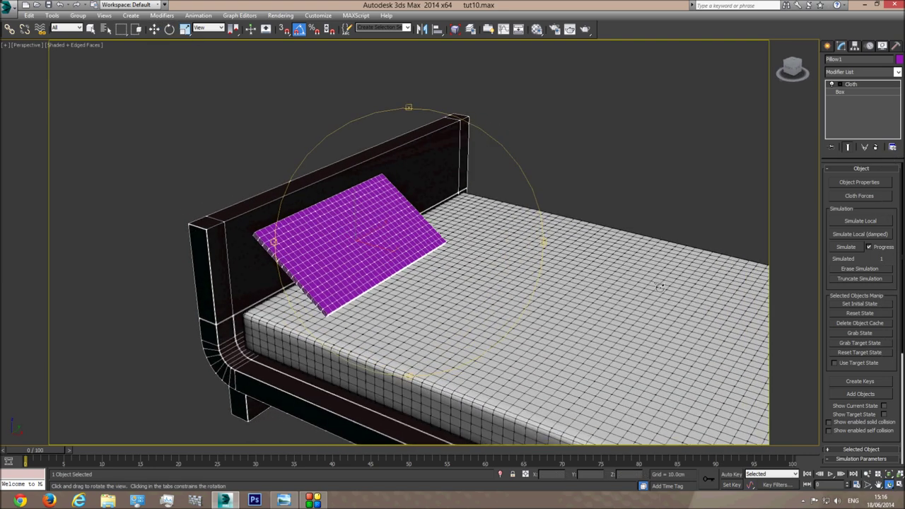
- Try a local cloth simulation of the tilted pillow, stop it and reset the pillow's state
{"action": "left_click", "coordinate": [857, 221]}
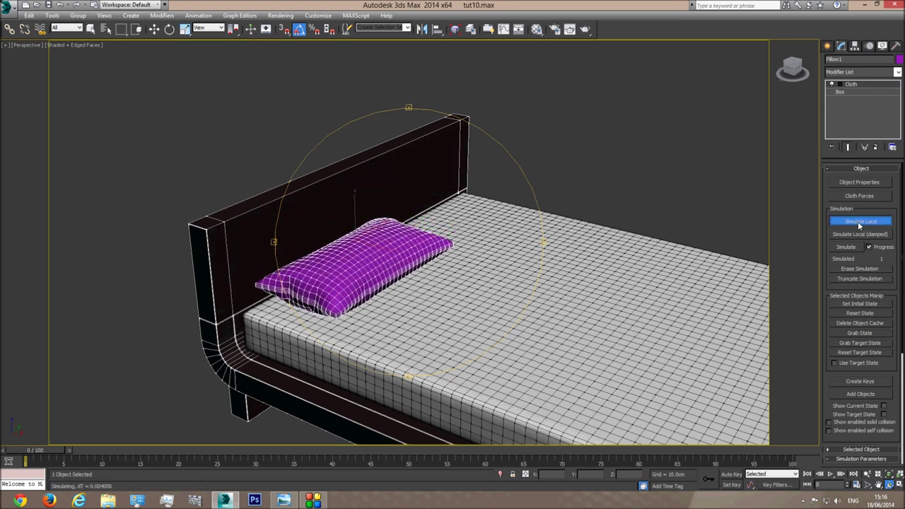
{"action": "left_click", "coordinate": [857, 221]}
{"action": "left_click", "coordinate": [852, 313]}
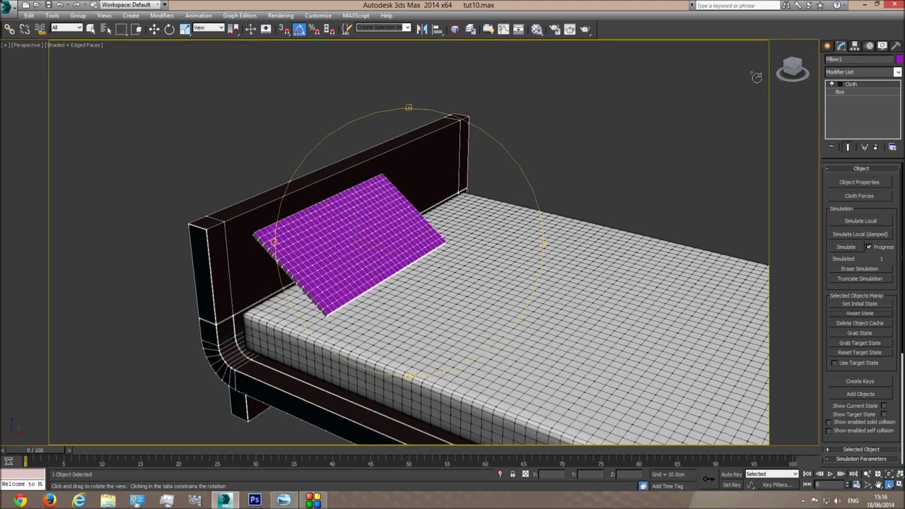
- Delete the Cloth modifier from Pillow1 so only its base Box remains
{"action": "right_click", "coordinate": [854, 84]}
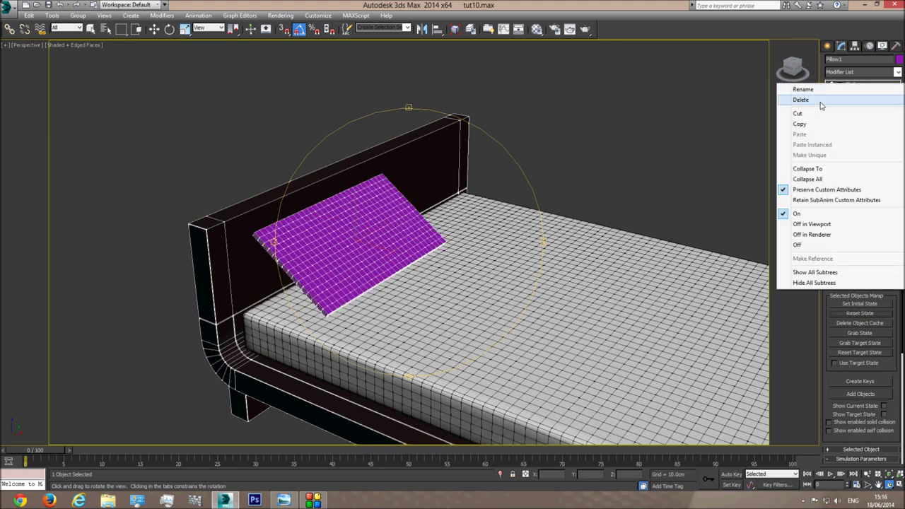
{"action": "left_click", "coordinate": [820, 98]}
{"action": "left_click_drag", "start_coordinate": [396, 253], "coordinate": [373, 283]}
{"action": "key", "text": "w"}
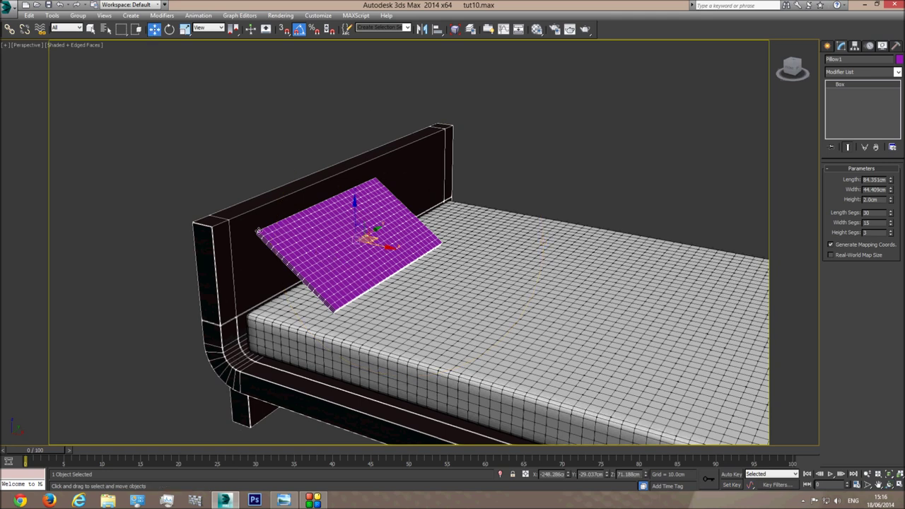
- Delete the Cloth modifier from both the bed base and the mattress
{"action": "left_click", "coordinate": [241, 228]}
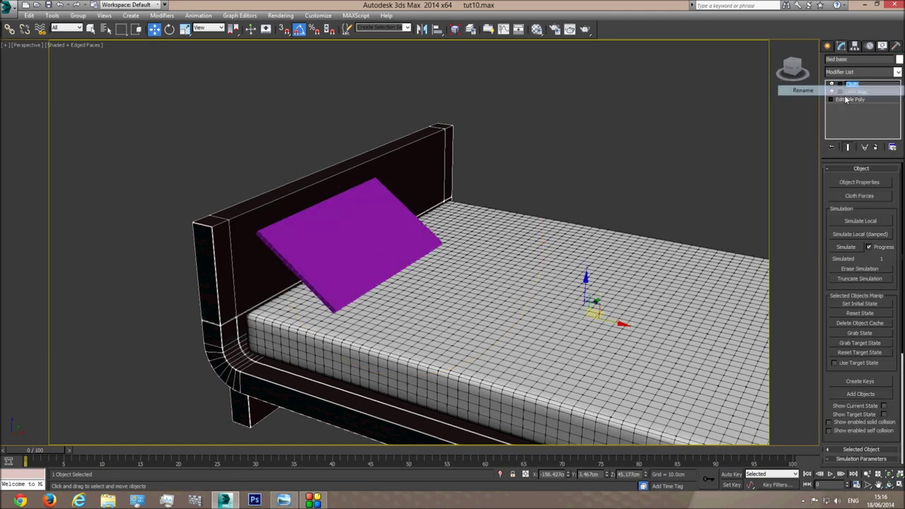
{"action": "left_click", "coordinate": [512, 145]}
{"action": "left_click", "coordinate": [221, 269]}
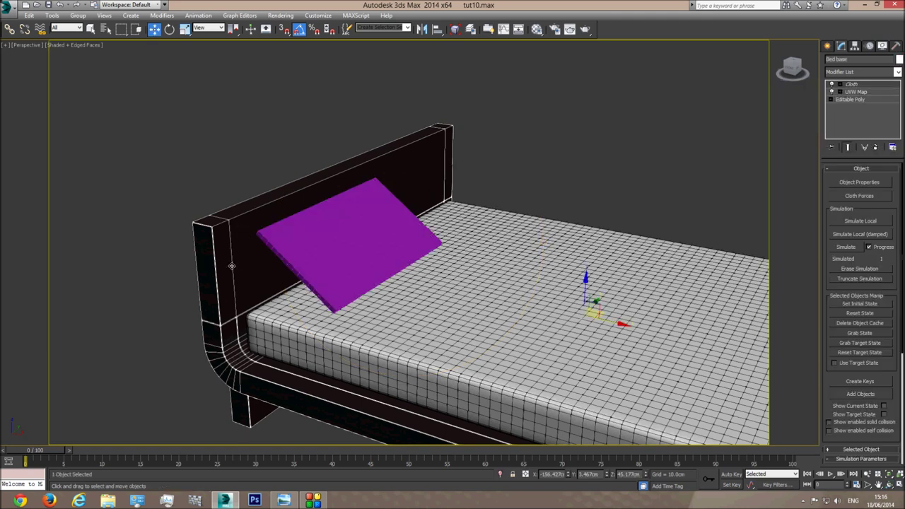
{"action": "right_click", "coordinate": [859, 85]}
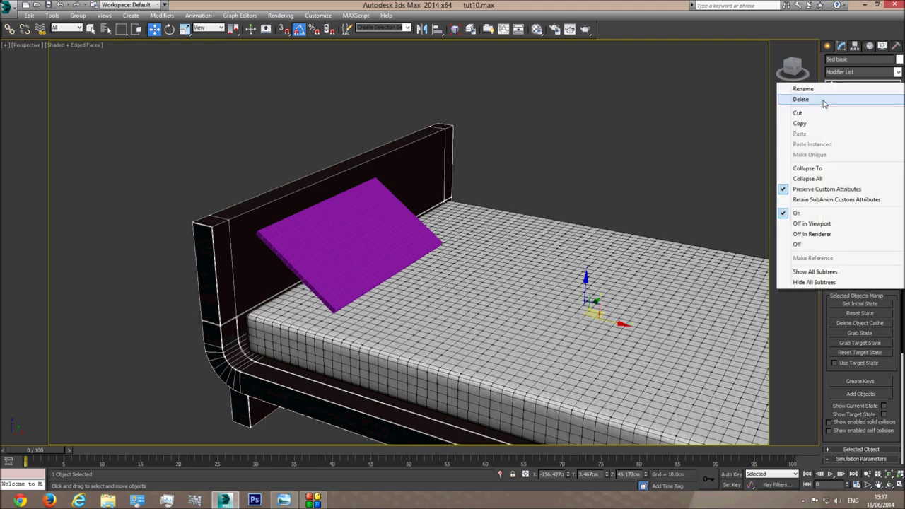
{"action": "left_click", "coordinate": [600, 338]}
{"action": "right_click", "coordinate": [855, 85]}
{"action": "left_click", "coordinate": [859, 86]}
{"action": "right_click", "coordinate": [859, 87]}
{"action": "left_click", "coordinate": [829, 112]}
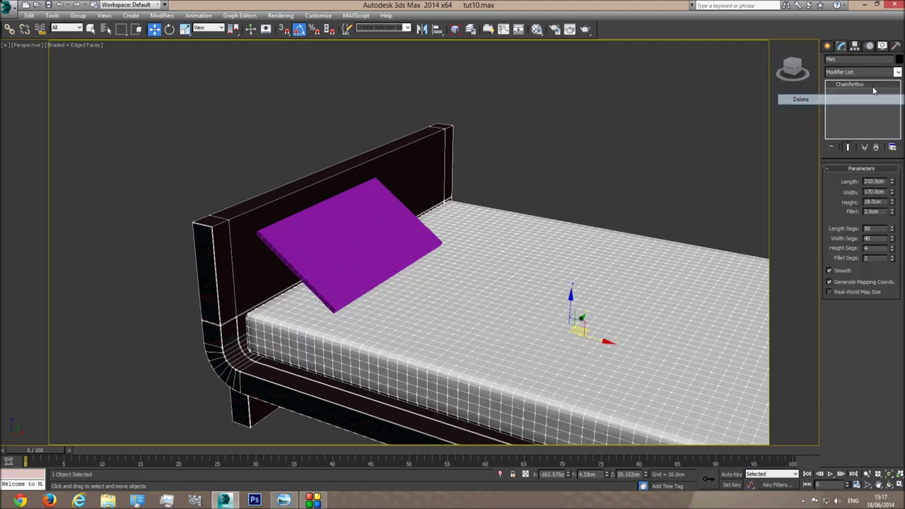
{"action": "left_click", "coordinate": [218, 245]}
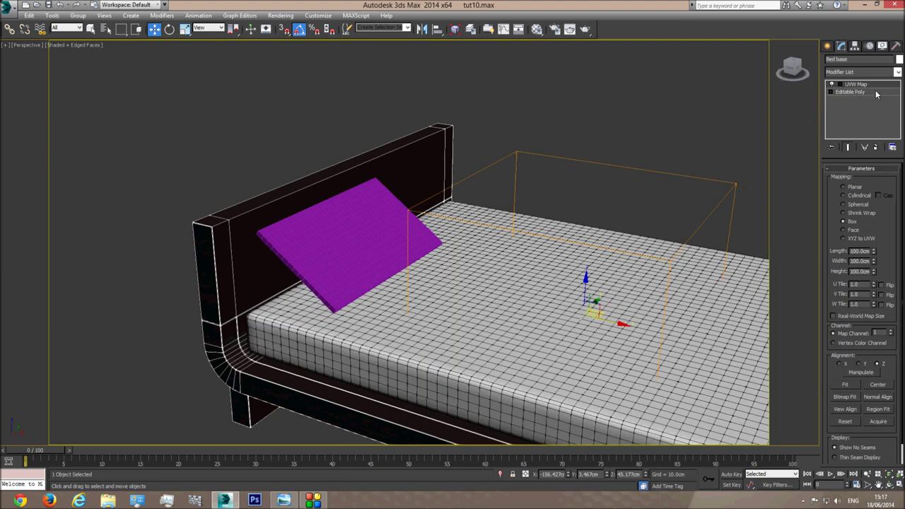
- Apply a fresh Cloth modifier to Pillow1 and add Bed base and Met to its simulation
{"action": "left_click", "coordinate": [326, 219]}
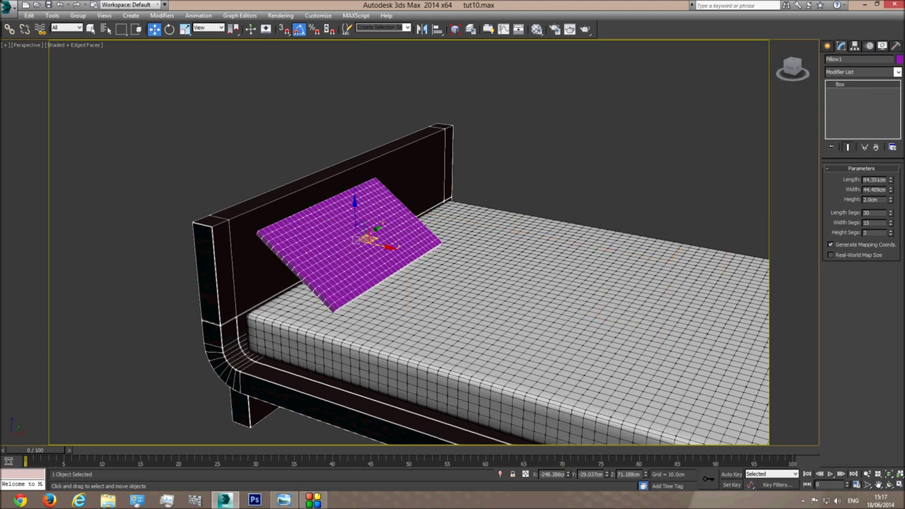
{"action": "left_click", "coordinate": [897, 73]}
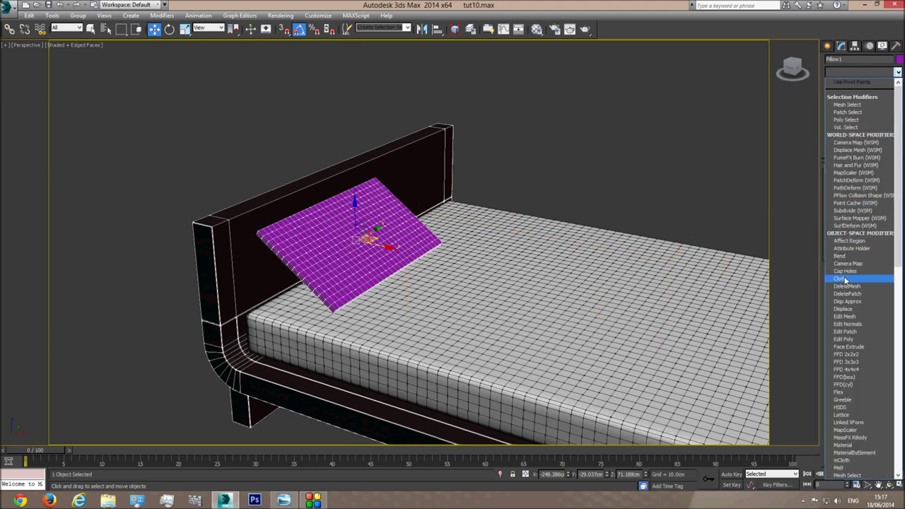
{"action": "left_click", "coordinate": [841, 279]}
{"action": "left_click", "coordinate": [859, 182]}
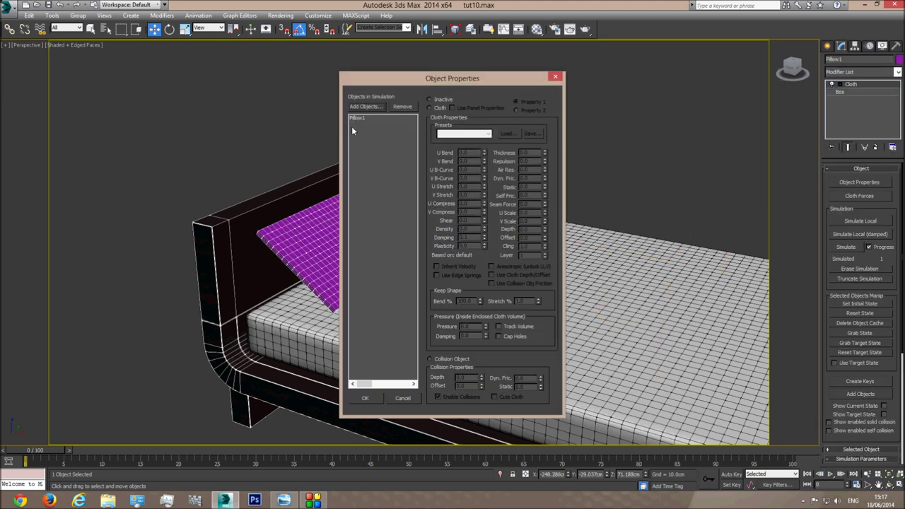
{"action": "left_click", "coordinate": [360, 118]}
{"action": "left_click", "coordinate": [363, 106]}
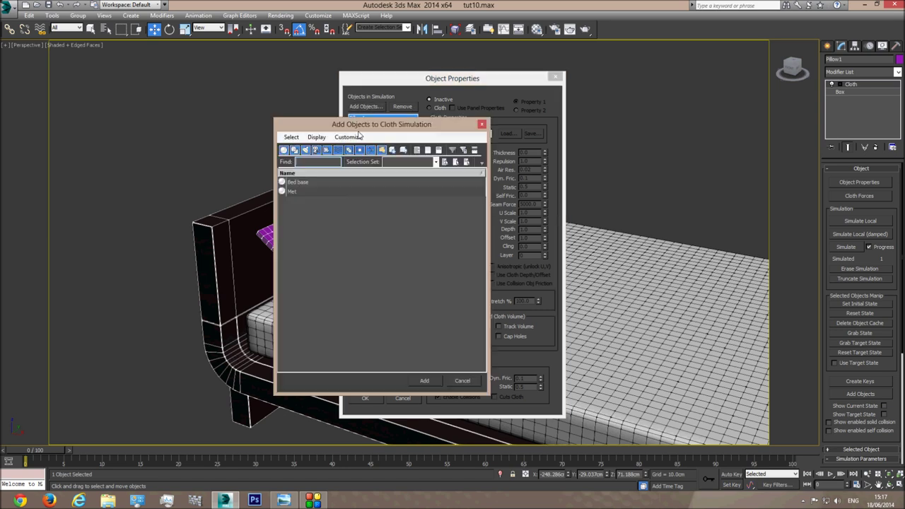
{"action": "left_click", "coordinate": [297, 182]}
{"action": "left_click", "coordinate": [292, 192], "text": "ctrl"}
{"action": "left_click", "coordinate": [424, 380]}
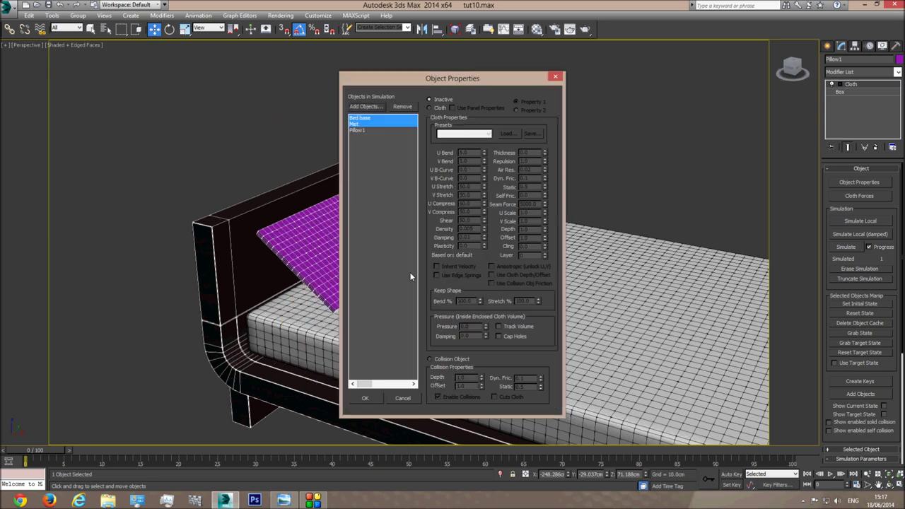
- Define Pillow1 as cloth with a pressure of 15, and make Met and Bed base collision objects
{"action": "left_click", "coordinate": [361, 131]}
{"action": "left_click", "coordinate": [439, 108]}
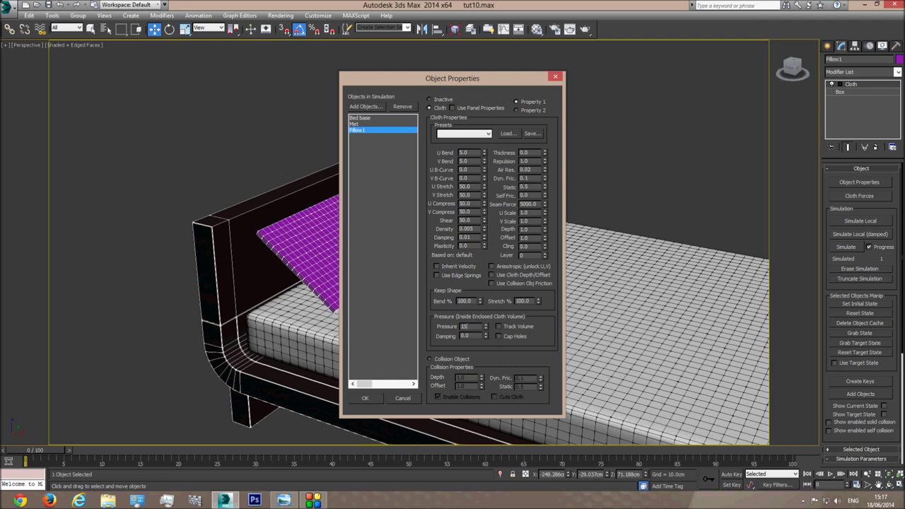
{"action": "left_click", "coordinate": [357, 125]}
{"action": "left_click", "coordinate": [444, 359]}
{"action": "left_click", "coordinate": [361, 118]}
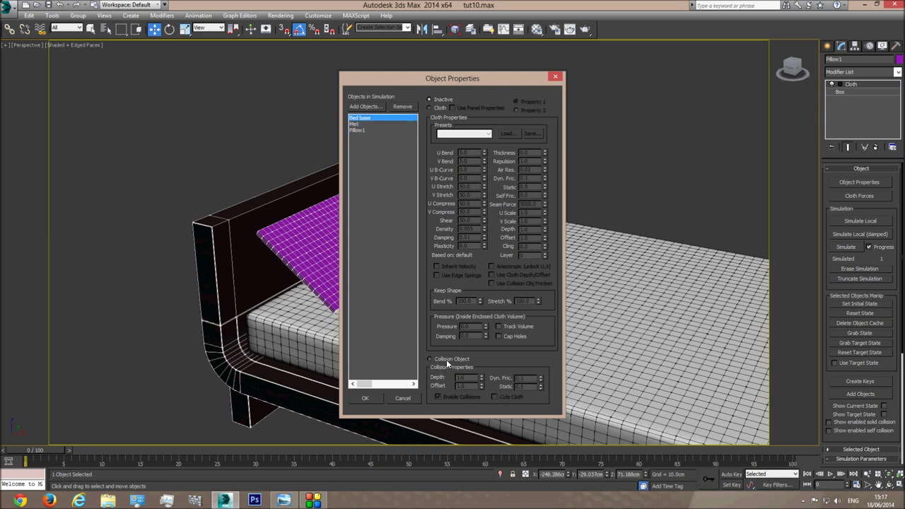
{"action": "left_click", "coordinate": [446, 361]}
{"action": "left_click", "coordinate": [368, 124]}
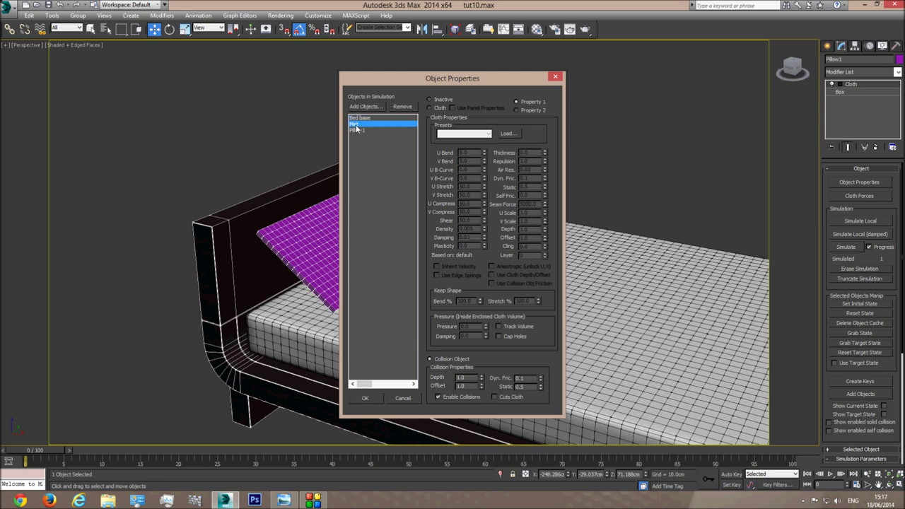
{"action": "left_click", "coordinate": [357, 130]}
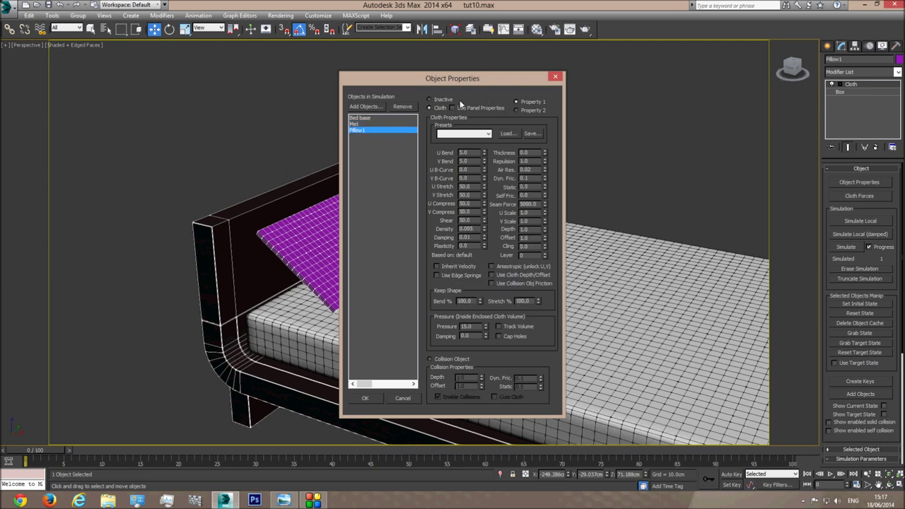
{"action": "left_click", "coordinate": [366, 397]}
- Check the collision settings of Met and Bed base, and review the cloth simulation parameters
{"action": "left_click", "coordinate": [858, 182]}
{"action": "left_click", "coordinate": [357, 125]}
{"action": "left_click", "coordinate": [357, 118]}
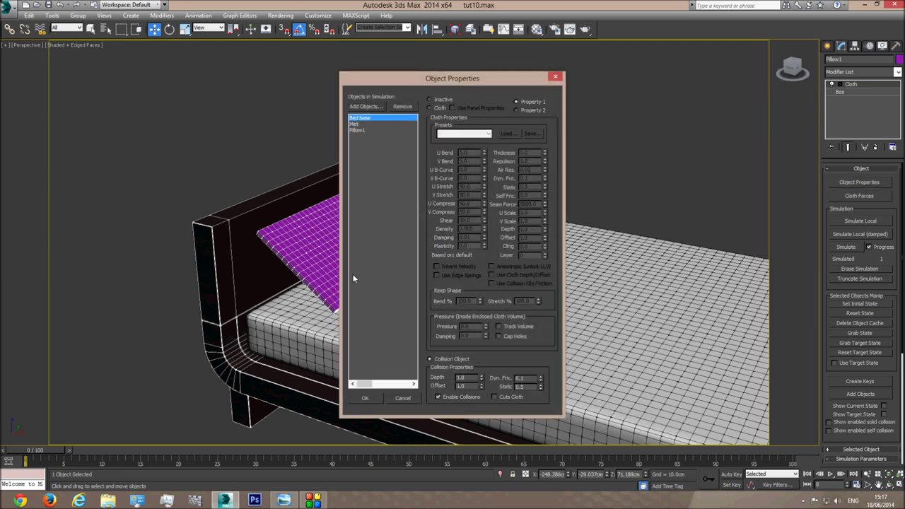
{"action": "left_click", "coordinate": [365, 398]}
{"action": "left_click_drag", "start_coordinate": [823, 268], "coordinate": [824, 84]}
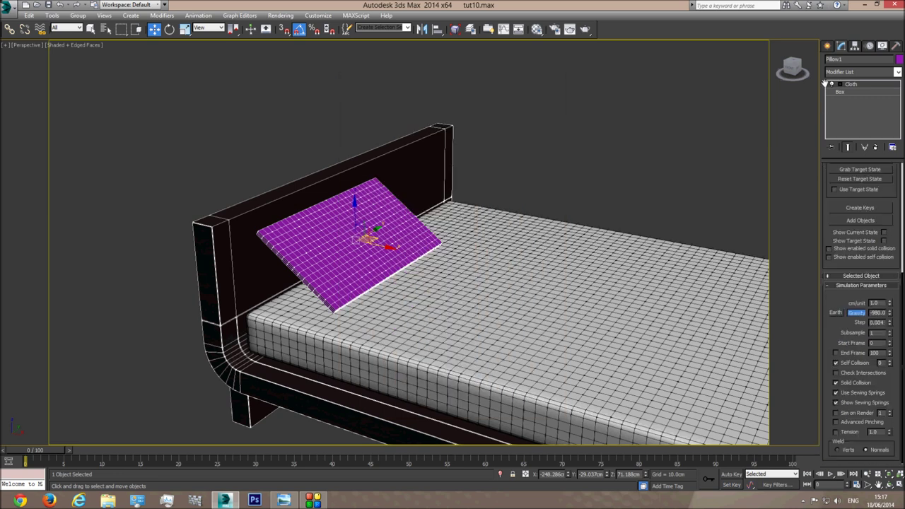
{"action": "left_click_drag", "start_coordinate": [821, 203], "coordinate": [824, 376]}
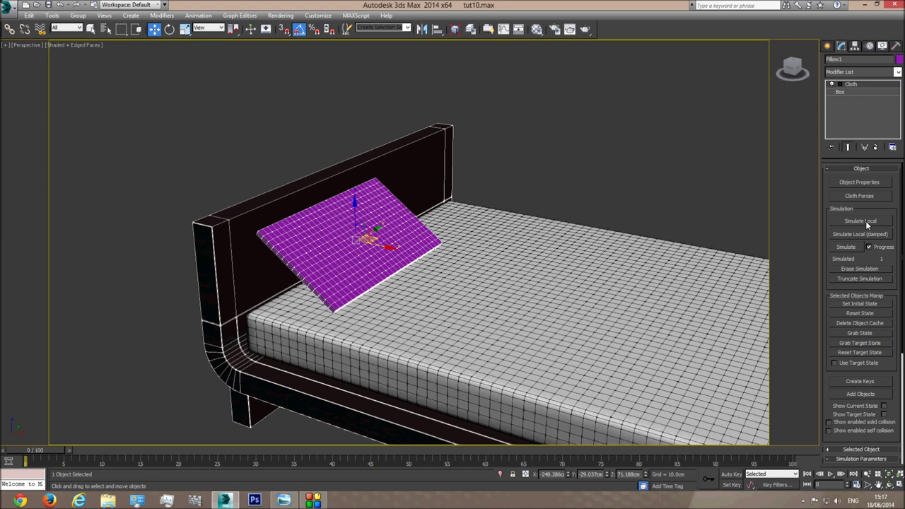
- Run the local simulation until the tilted pillow inflates on the mattress, and turn off edged faces in the perspective view
{"action": "left_click", "coordinate": [865, 220]}
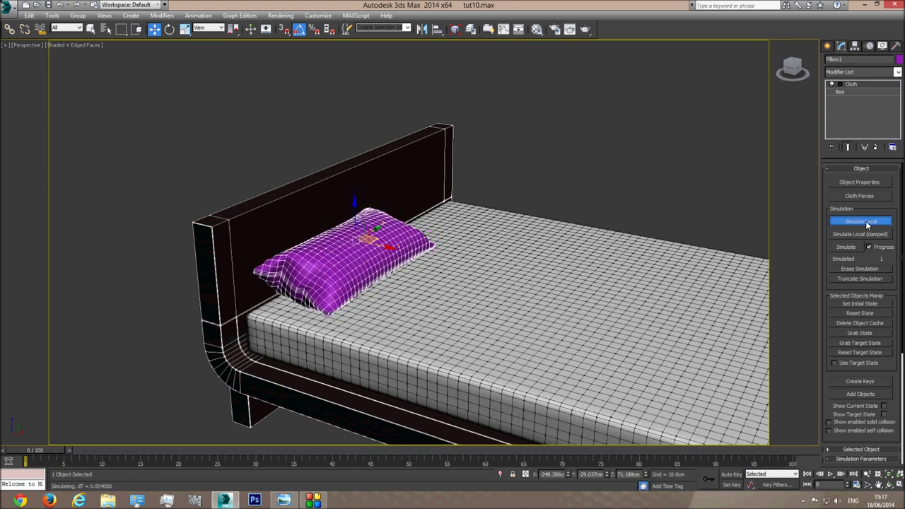
{"action": "left_click", "coordinate": [867, 224]}
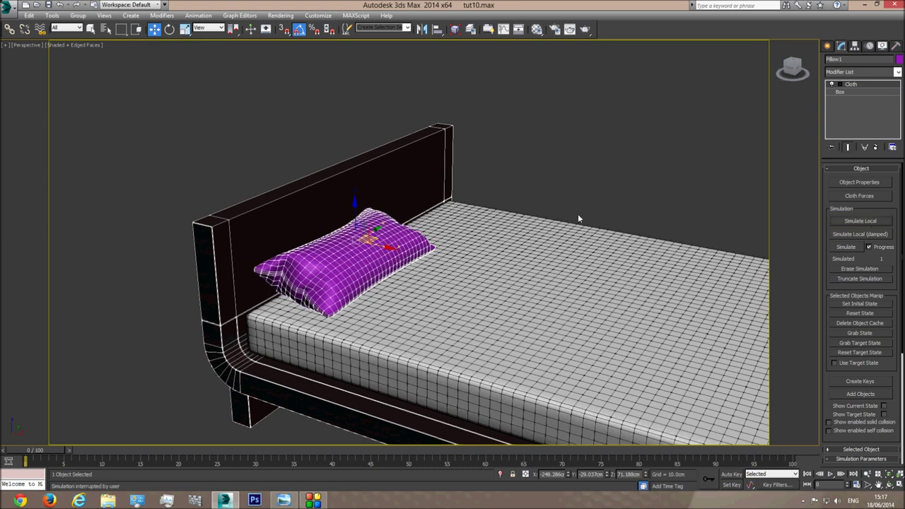
{"action": "left_click", "coordinate": [577, 218]}
{"action": "scroll", "coordinate": [394, 295], "scroll_direction": "up", "scroll_amount": 3}
{"action": "key", "text": "F4"}
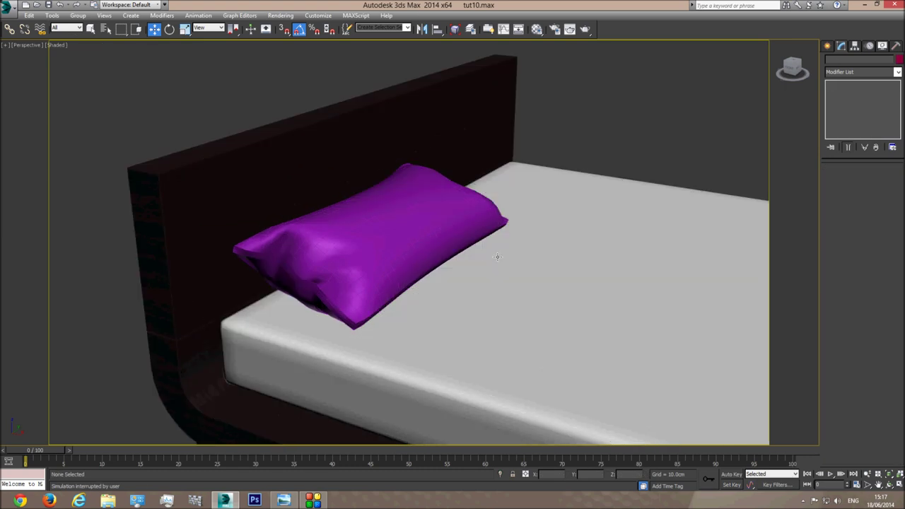
- Compare the inflated pillow with the reference bed photo, and reset the pillow's cloth state
{"action": "left_click", "coordinate": [888, 486]}
{"action": "left_click_drag", "start_coordinate": [329, 237], "coordinate": [295, 229]}
{"action": "left_click", "coordinate": [283, 500]}
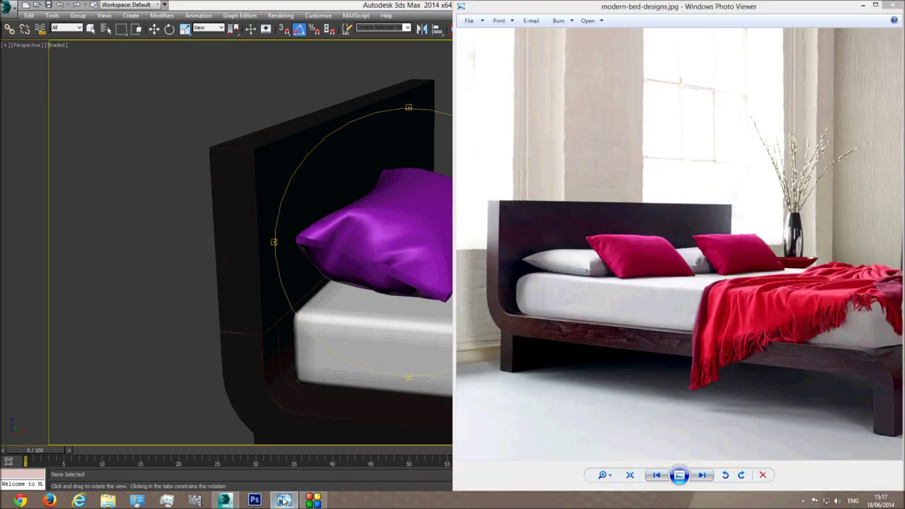
{"action": "left_click", "coordinate": [282, 500]}
{"action": "left_click_drag", "start_coordinate": [424, 228], "coordinate": [400, 230]}
{"action": "key", "text": "w"}
{"action": "left_click", "coordinate": [399, 209]}
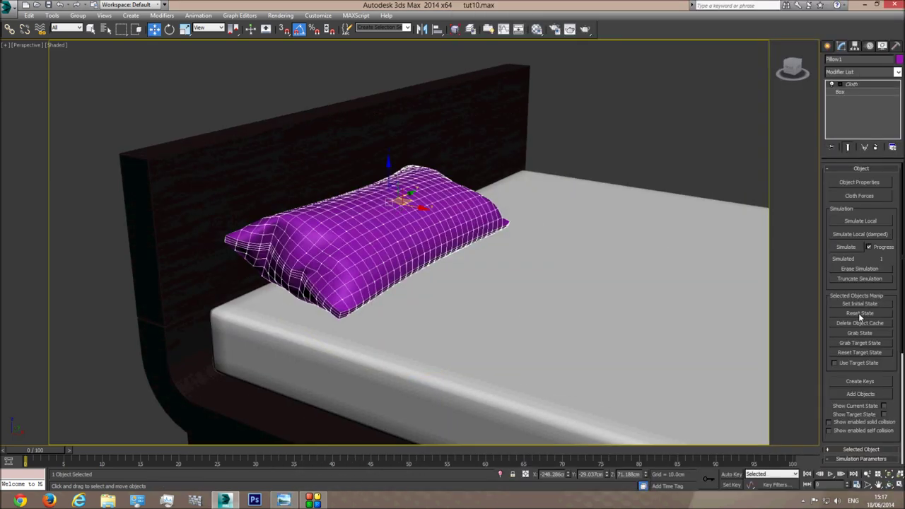
{"action": "left_click", "coordinate": [859, 313]}
- Adjust Pillow1's cloth pressure, rerun the local simulation and inspect the inflated pillow from another angle
{"action": "left_click", "coordinate": [852, 182]}
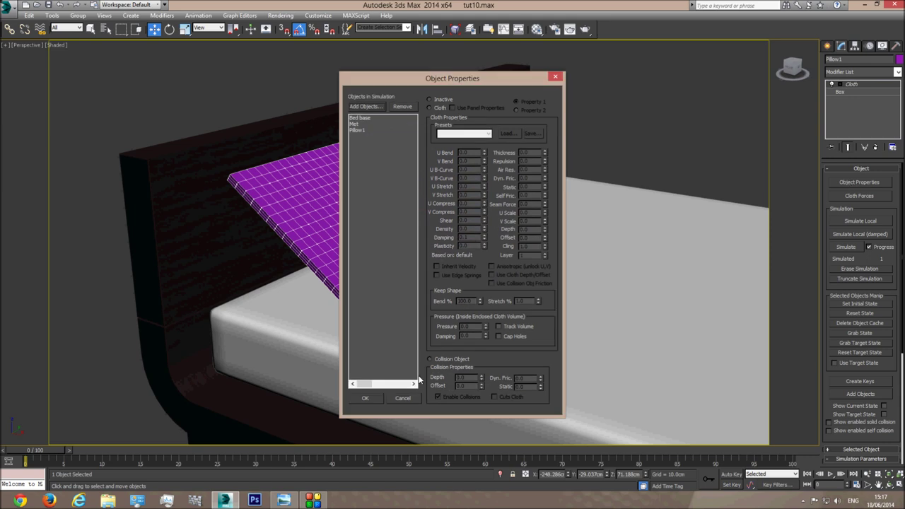
{"action": "left_click", "coordinate": [368, 149]}
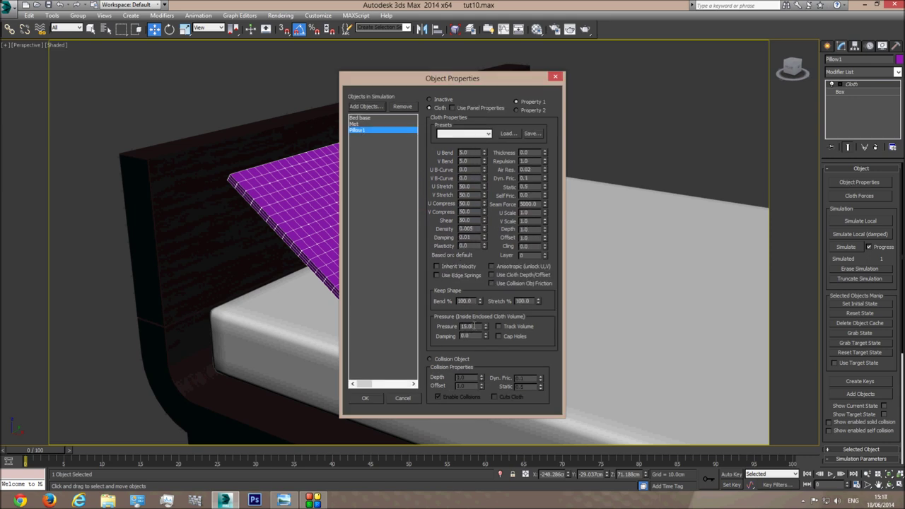
{"action": "left_click", "coordinate": [373, 398]}
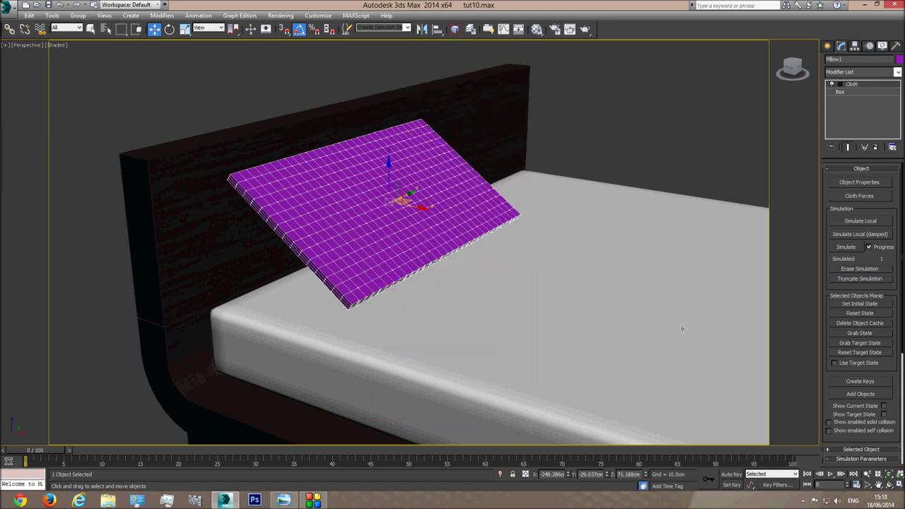
{"action": "left_click", "coordinate": [867, 223]}
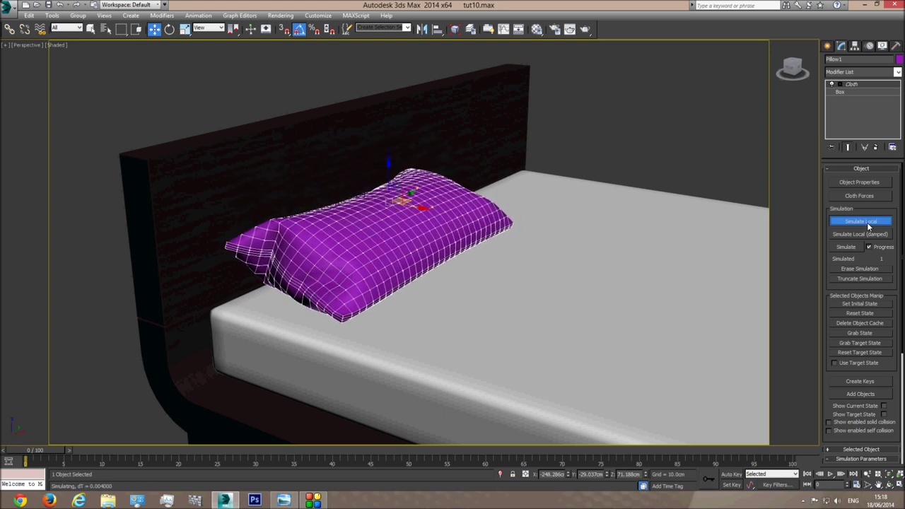
{"action": "left_click", "coordinate": [867, 222]}
{"action": "left_click", "coordinate": [644, 112]}
{"action": "left_click", "coordinate": [889, 482]}
{"action": "mouse_move", "coordinate": [410, 279]}
{"action": "left_mouse_down"}
{"action": "mouse_move", "coordinate": [495, 282]}
{"action": "mouse_move", "coordinate": [420, 276]}
{"action": "left_mouse_up"}
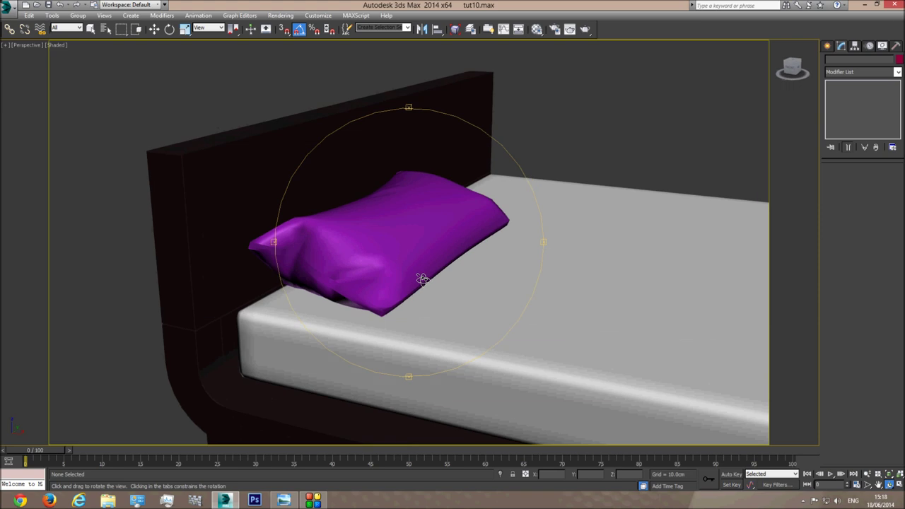
- Reset Pillow1's cloth state and adjust the pressure in its cloth object properties
{"action": "key", "text": "w"}
{"action": "left_click", "coordinate": [406, 240]}
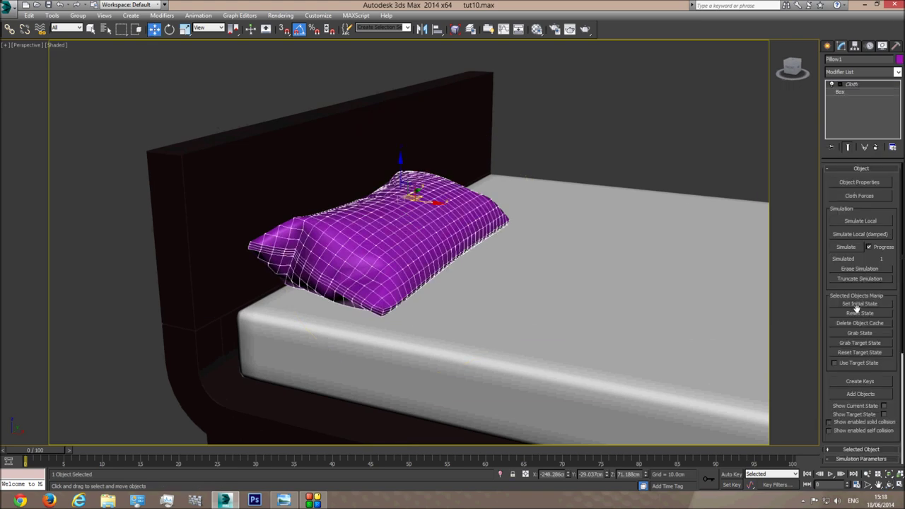
{"action": "left_click", "coordinate": [852, 313]}
{"action": "left_click", "coordinate": [859, 182]}
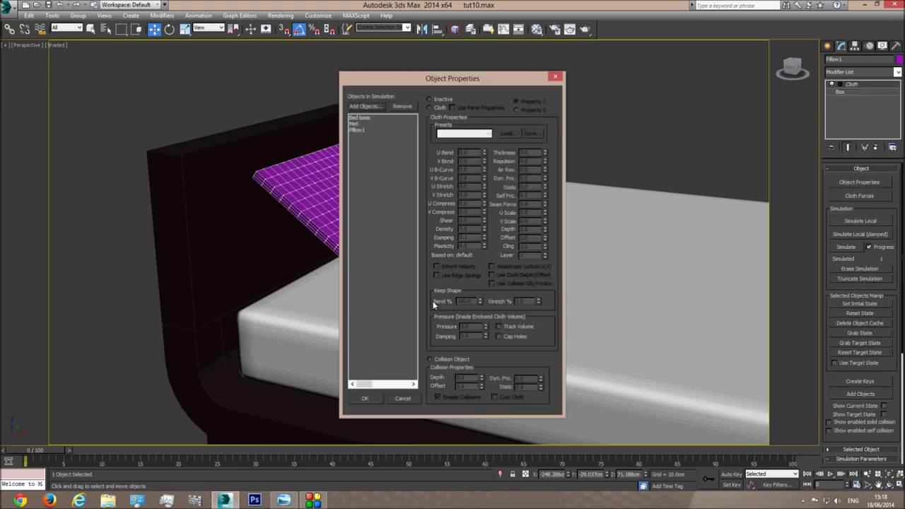
{"action": "left_click", "coordinate": [358, 130]}
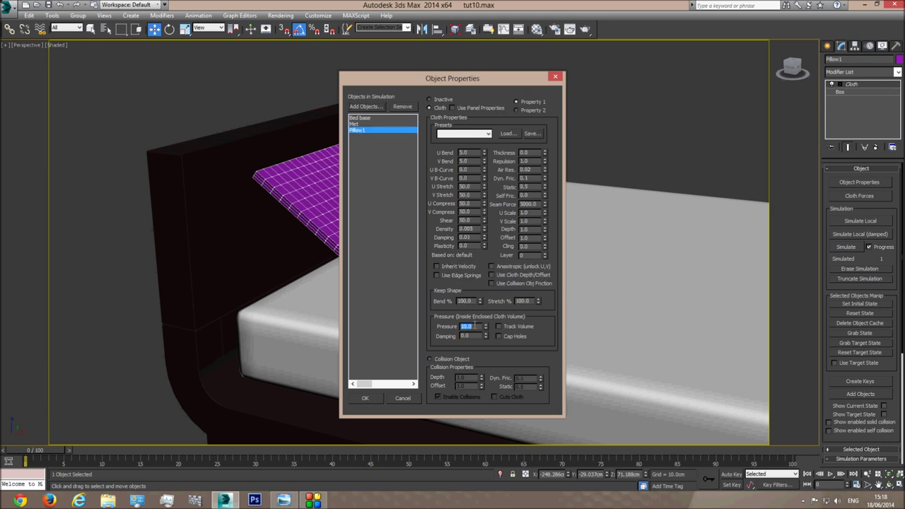
{"action": "left_click", "coordinate": [365, 398]}
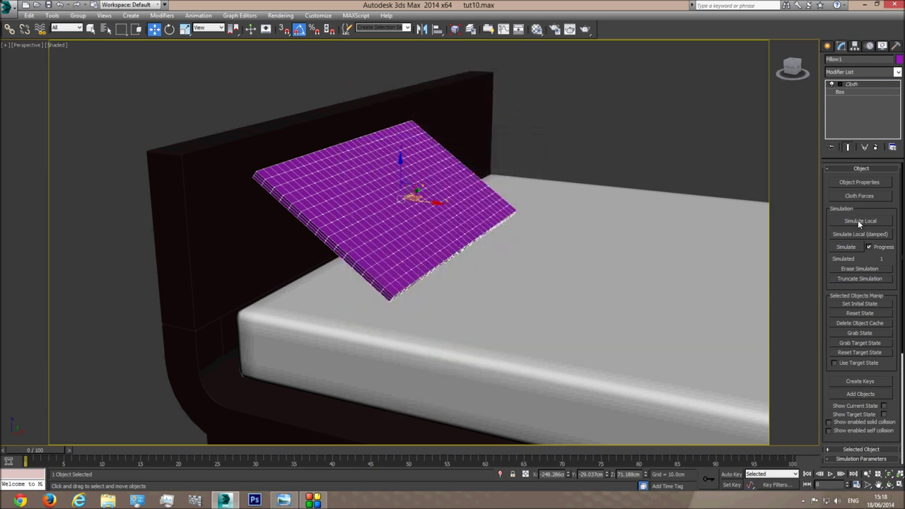
- Run the local simulation on Pillow1 until it inflates on the mattress, and inspect it from the front
{"action": "left_click", "coordinate": [858, 221]}
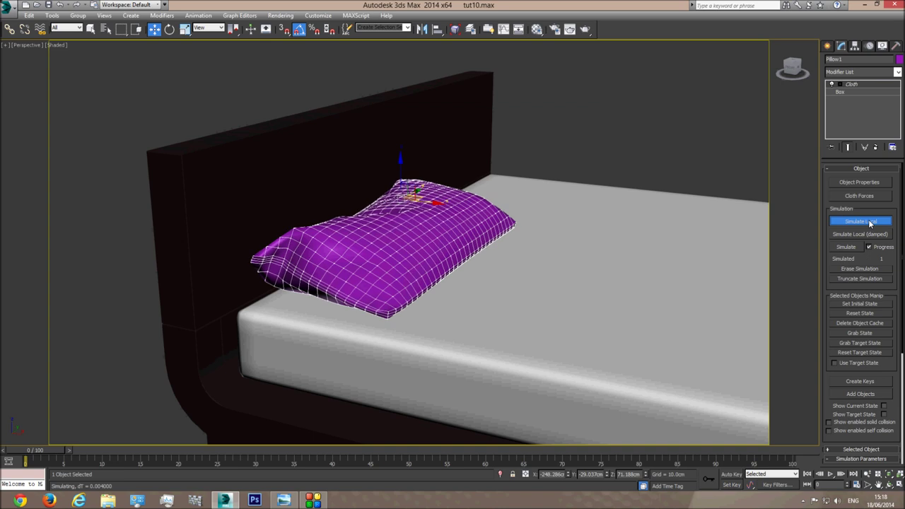
{"action": "left_click", "coordinate": [870, 223]}
{"action": "left_click", "coordinate": [614, 193]}
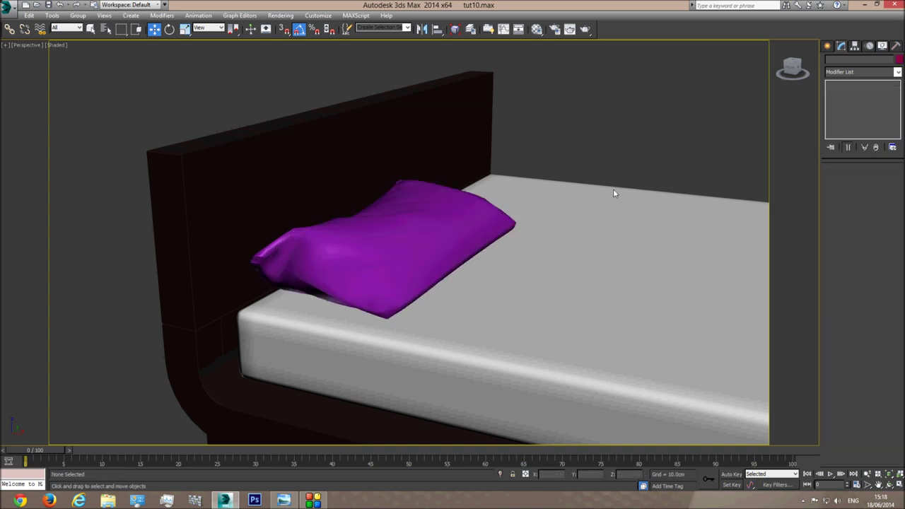
{"action": "left_click", "coordinate": [889, 486]}
{"action": "left_click_drag", "start_coordinate": [466, 247], "coordinate": [369, 244]}
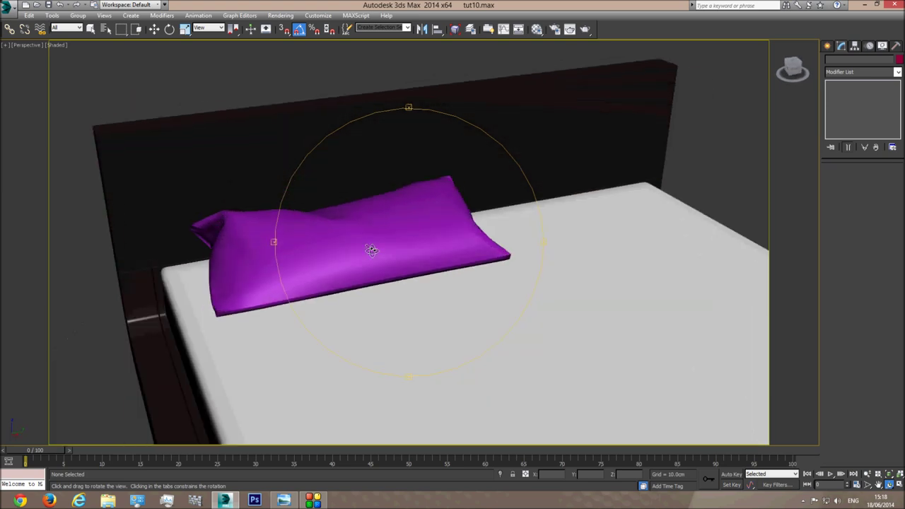
- Move Pillow1 along Y to about -34.3 cm, and clone it along Y to about 54.1 cm on the other half of the bed
{"action": "left_click", "coordinate": [154, 29]}
{"action": "left_click", "coordinate": [397, 231]}
{"action": "left_click_drag", "start_coordinate": [419, 229], "coordinate": [399, 224]}
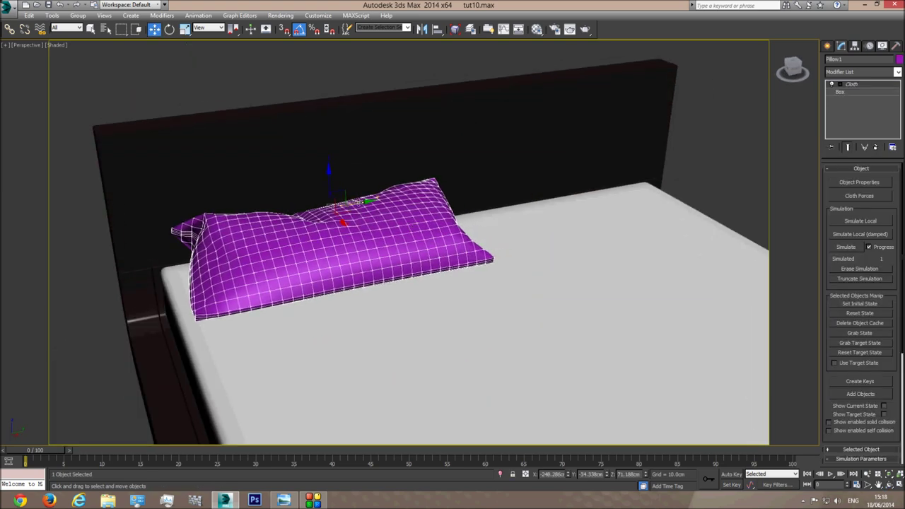
{"action": "left_click_drag", "start_coordinate": [359, 203], "coordinate": [631, 157], "text": "shift"}
{"action": "left_click", "coordinate": [458, 289]}
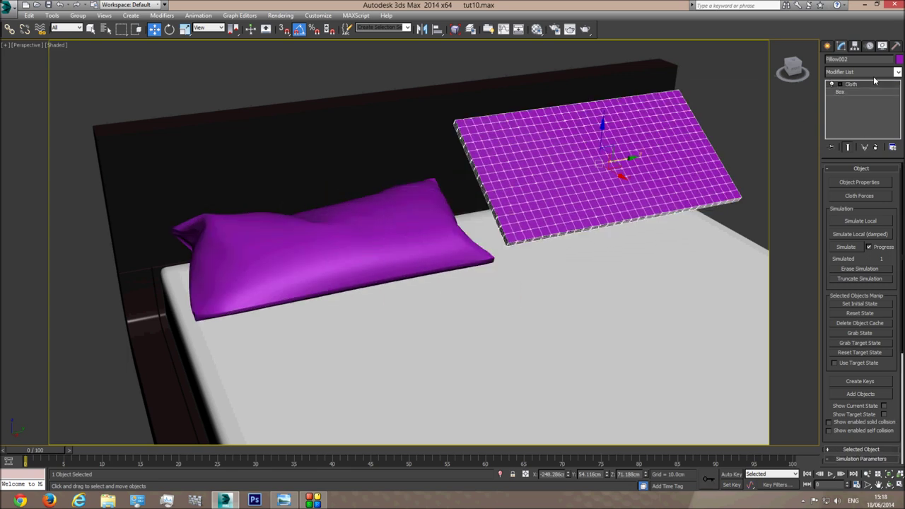
- Delete the Cloth modifier from the copied pillow, Bed base and Met
{"action": "right_click", "coordinate": [858, 85]}
{"action": "left_click", "coordinate": [802, 99]}
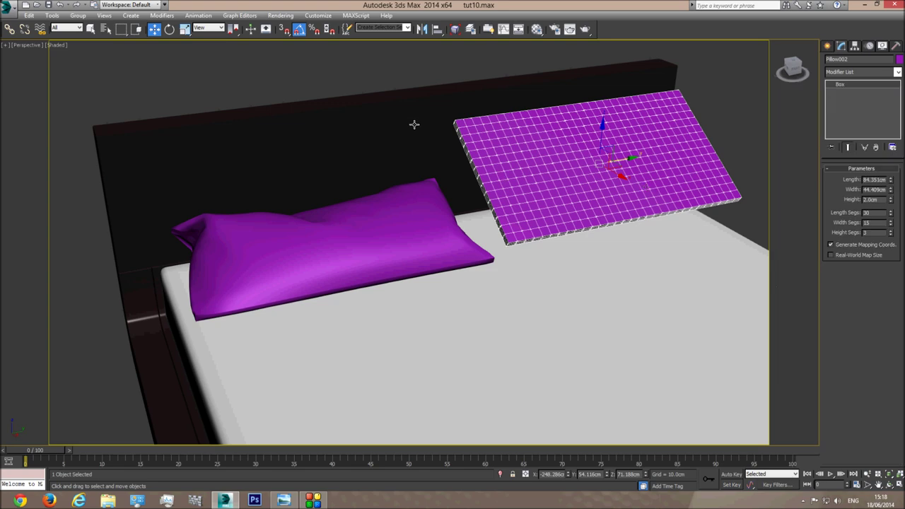
{"action": "left_click", "coordinate": [415, 125]}
{"action": "right_click", "coordinate": [857, 86]}
{"action": "left_click", "coordinate": [803, 99]}
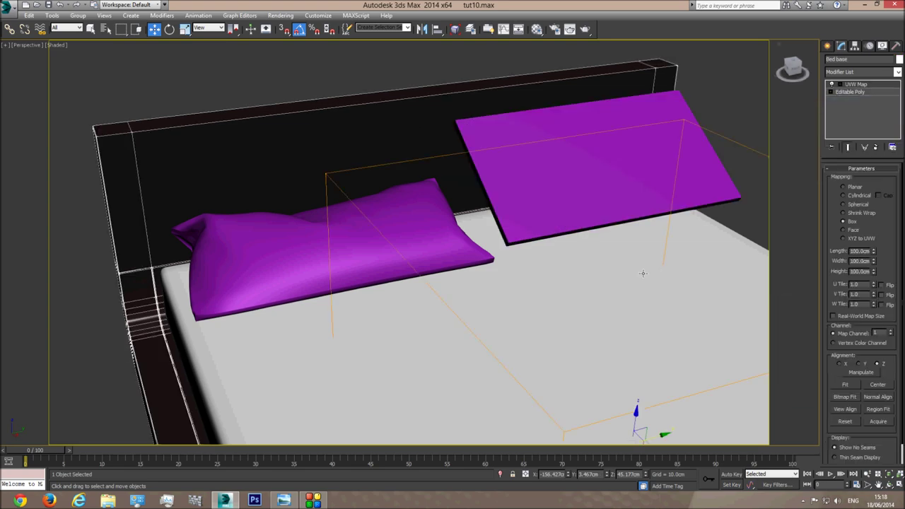
{"action": "left_click", "coordinate": [642, 274]}
{"action": "right_click", "coordinate": [856, 85]}
{"action": "left_click", "coordinate": [801, 99]}
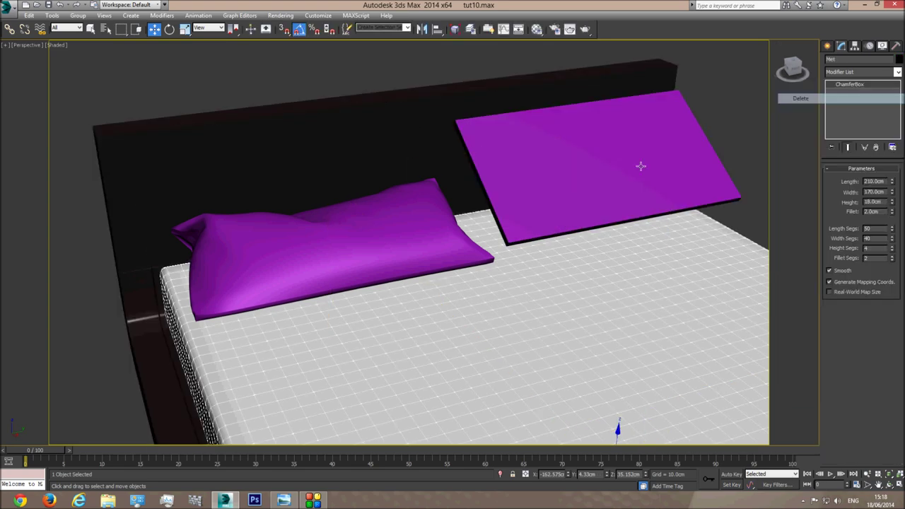
- Shorten Pillow002 to a length of 75.916 cm and move it in the top view to about Y 50.1 cm within the mattress
{"action": "left_click", "coordinate": [638, 162]}
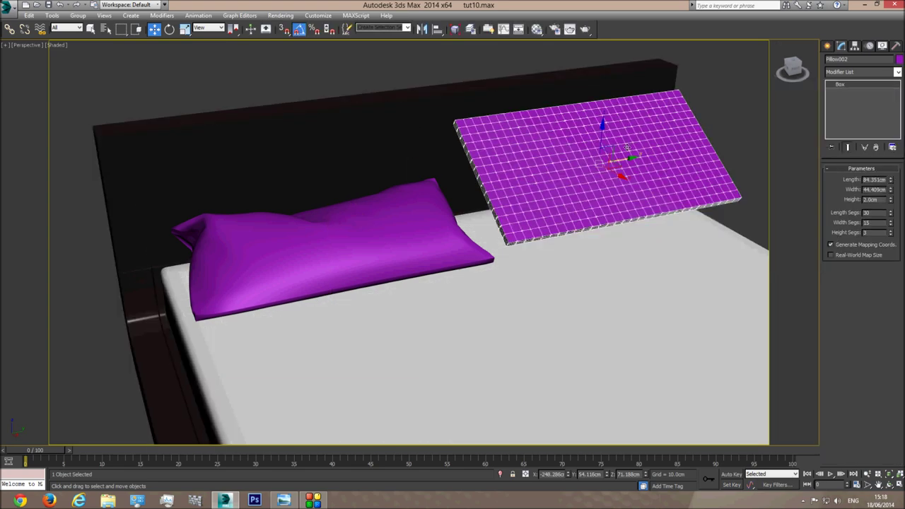
{"action": "left_click", "coordinate": [892, 483]}
{"action": "left_click_drag", "start_coordinate": [496, 268], "coordinate": [521, 267]}
{"action": "left_click_drag", "start_coordinate": [430, 265], "coordinate": [376, 239]}
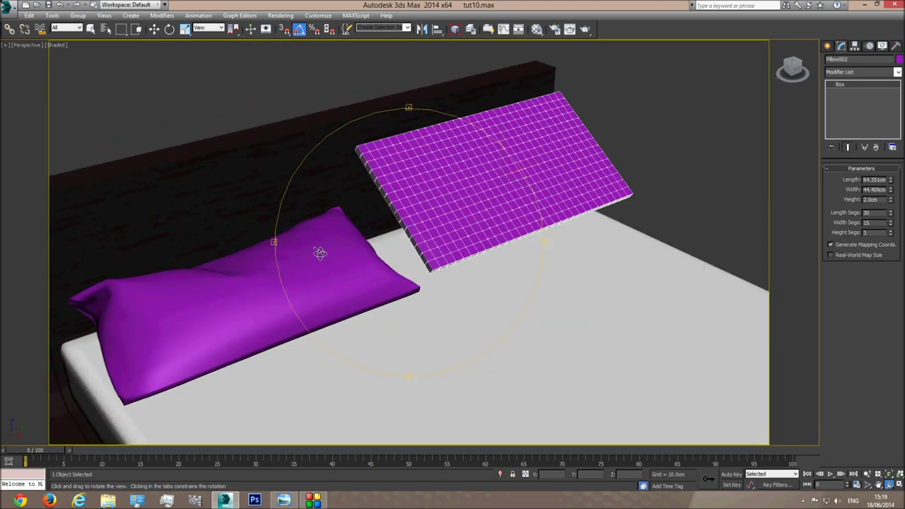
{"action": "key", "text": "t"}
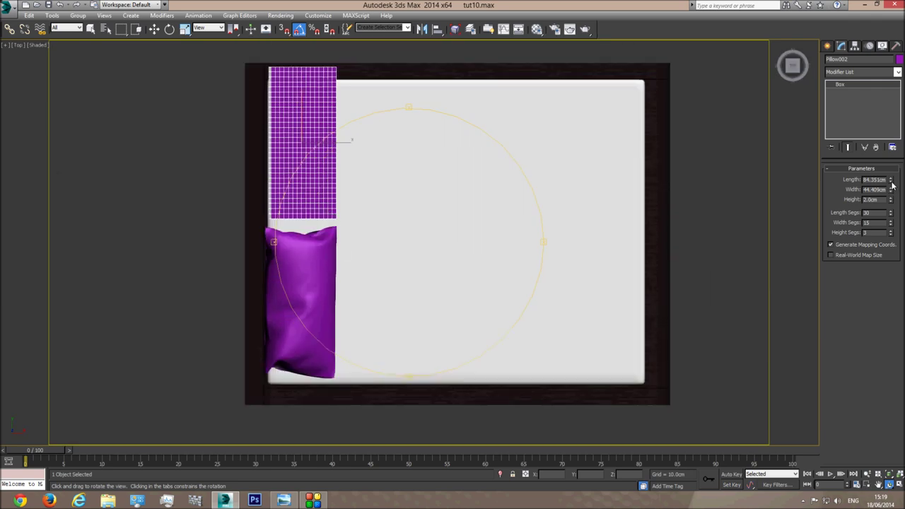
{"action": "left_click_drag", "start_coordinate": [892, 184], "coordinate": [297, 55]}
{"action": "left_click", "coordinate": [154, 29]}
{"action": "left_click_drag", "start_coordinate": [300, 113], "coordinate": [299, 121]}
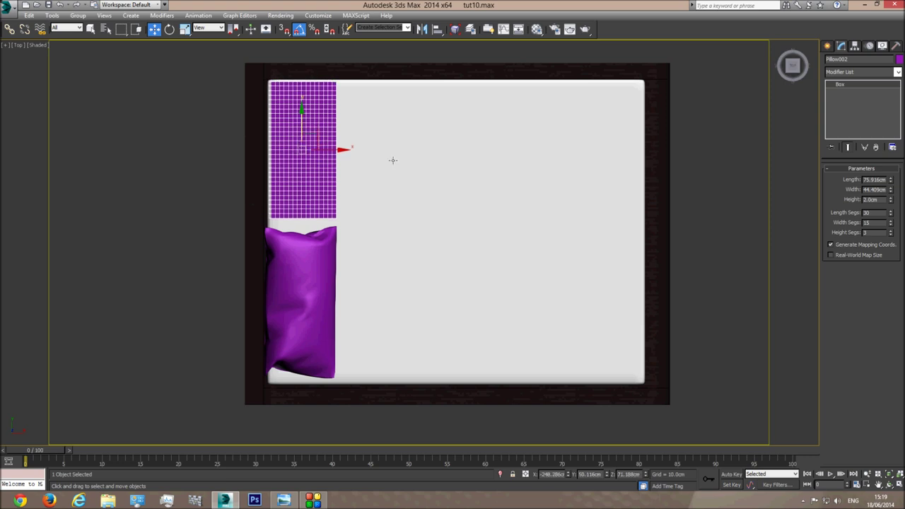
- Apply a Cloth modifier to Pillow002 and add Bed base and Met to its simulation
{"action": "scroll", "coordinate": [393, 160], "scroll_direction": "up", "scroll_amount": 2}
{"action": "key", "text": "ctrl+r"}
{"action": "left_click_drag", "start_coordinate": [393, 184], "coordinate": [272, 226]}
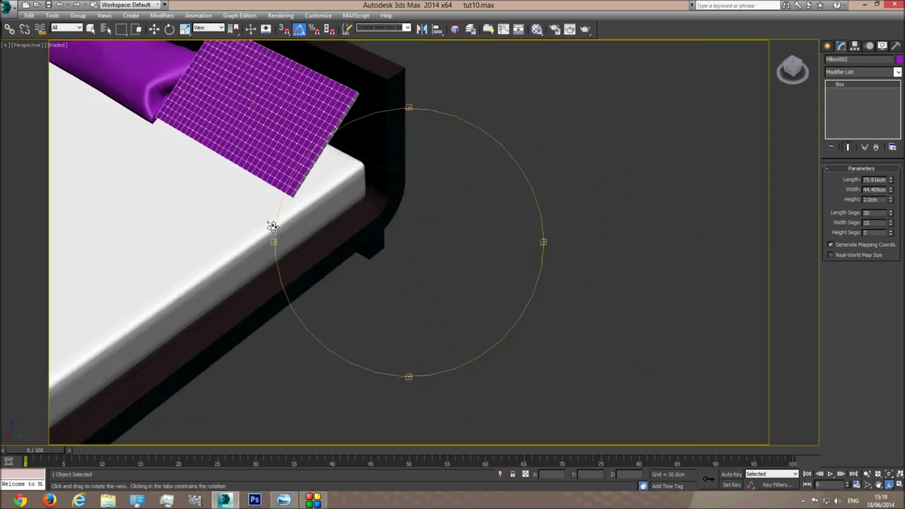
{"action": "left_click", "coordinate": [896, 71]}
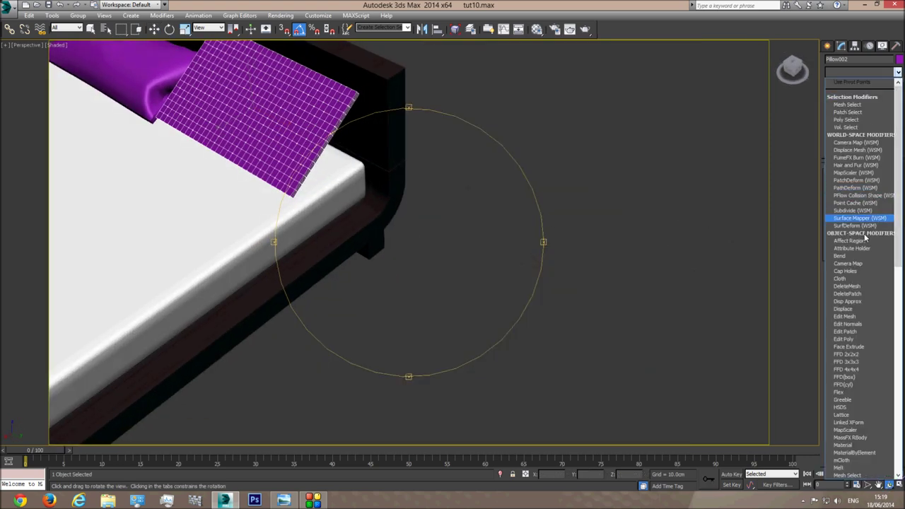
{"action": "left_click", "coordinate": [848, 278]}
{"action": "left_click", "coordinate": [857, 182]}
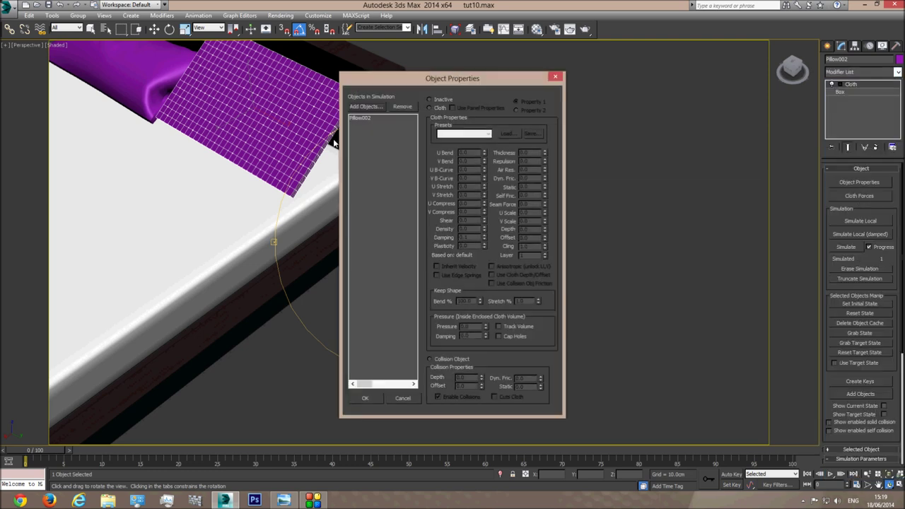
{"action": "left_click", "coordinate": [363, 107]}
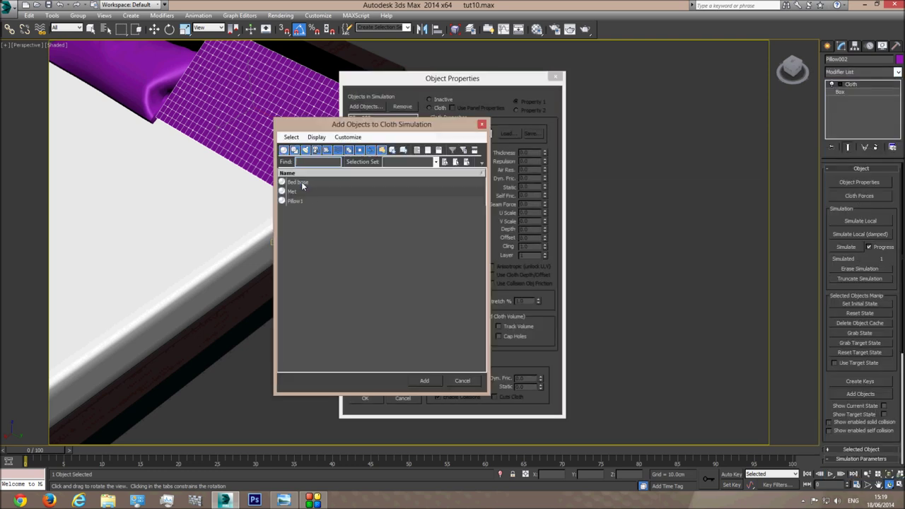
{"action": "left_click_drag", "start_coordinate": [303, 183], "coordinate": [295, 192]}
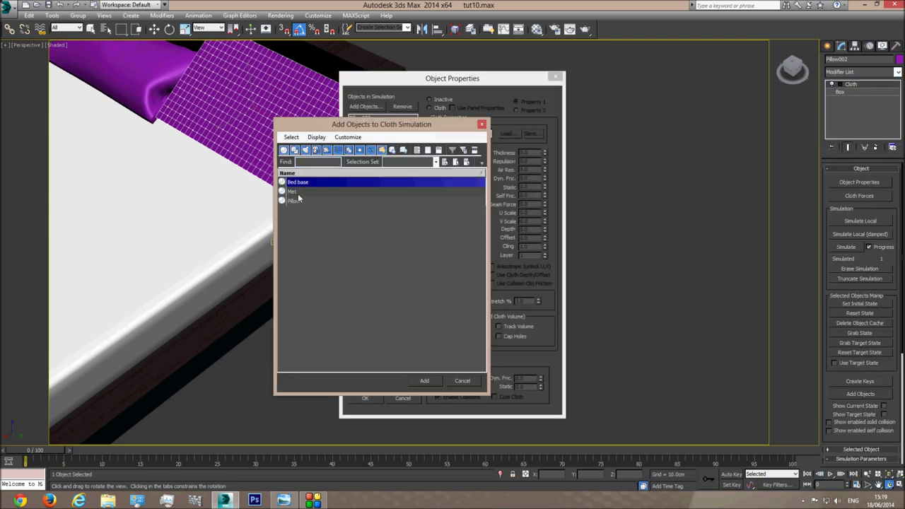
{"action": "left_click", "coordinate": [424, 382]}
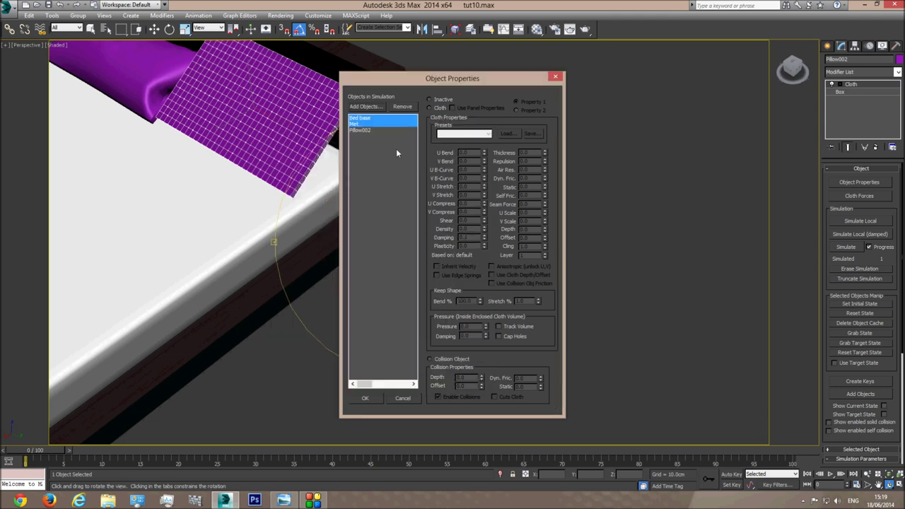
- Define Pillow002 as cloth with pressure 7.2, and make Met and Bed base collision objects
{"action": "left_click", "coordinate": [439, 108]}
{"action": "left_click", "coordinate": [357, 124]}
{"action": "left_click", "coordinate": [442, 360]}
{"action": "left_click", "coordinate": [362, 118]}
{"action": "left_click", "coordinate": [443, 361]}
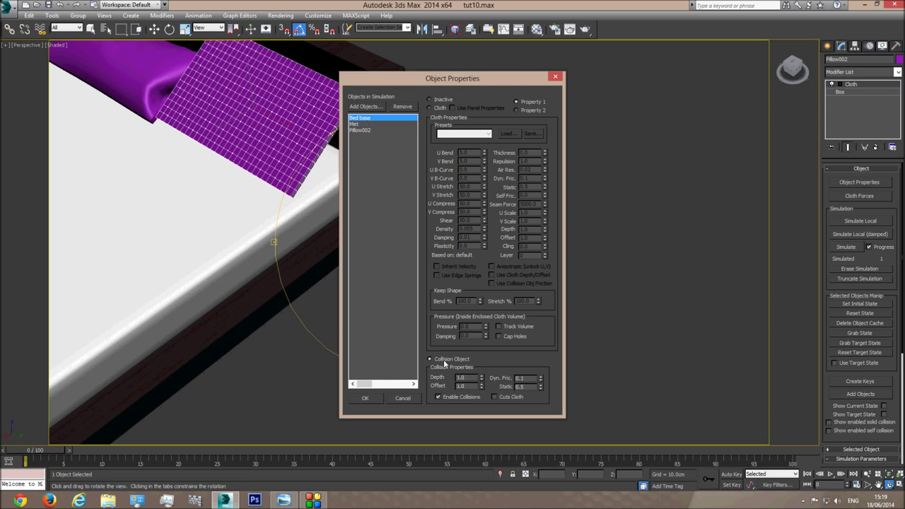
{"action": "left_click", "coordinate": [362, 130]}
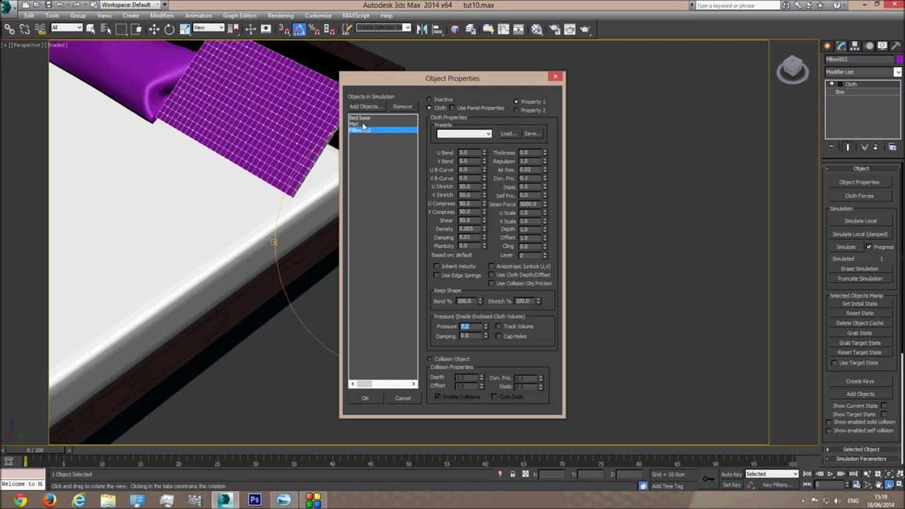
{"action": "left_click", "coordinate": [366, 398]}
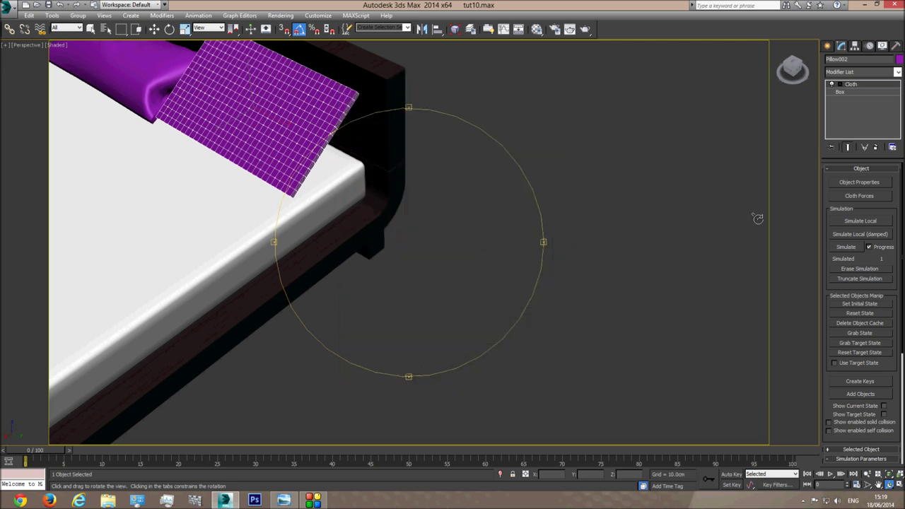
- Check the simulation properties of Bed base, Met and Pillow002
{"action": "left_click", "coordinate": [851, 184]}
{"action": "left_click", "coordinate": [365, 117]}
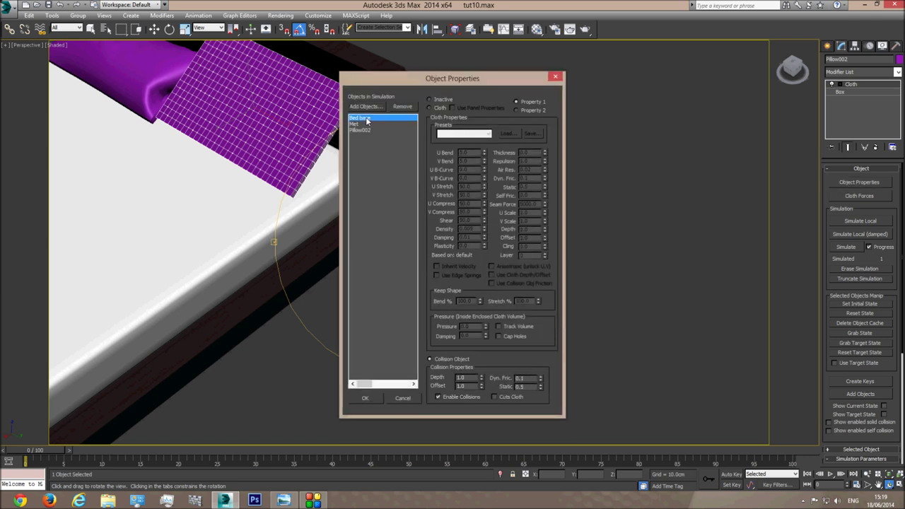
{"action": "left_click", "coordinate": [357, 125]}
{"action": "left_click", "coordinate": [359, 130]}
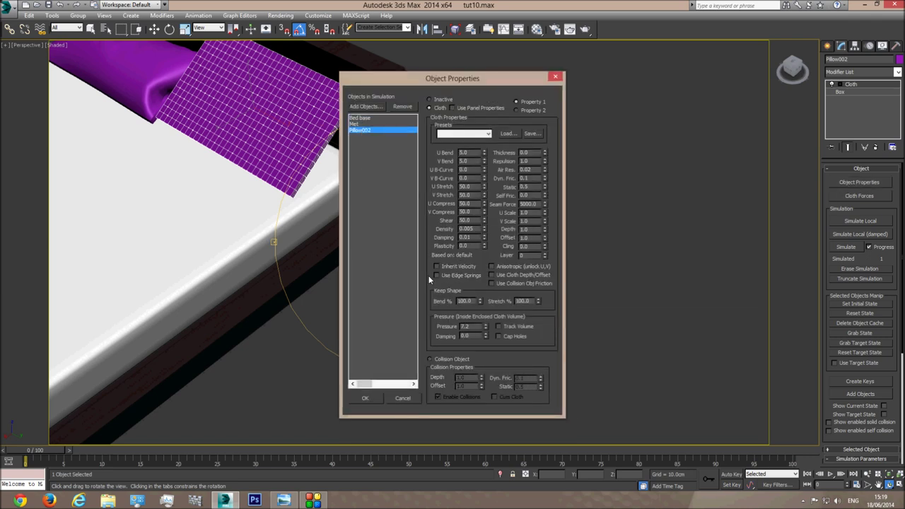
{"action": "left_click", "coordinate": [366, 397]}
- Run the local simulation on Pillow002 until it inflates and settles on the mattress
{"action": "left_click_drag", "start_coordinate": [382, 283], "coordinate": [453, 305]}
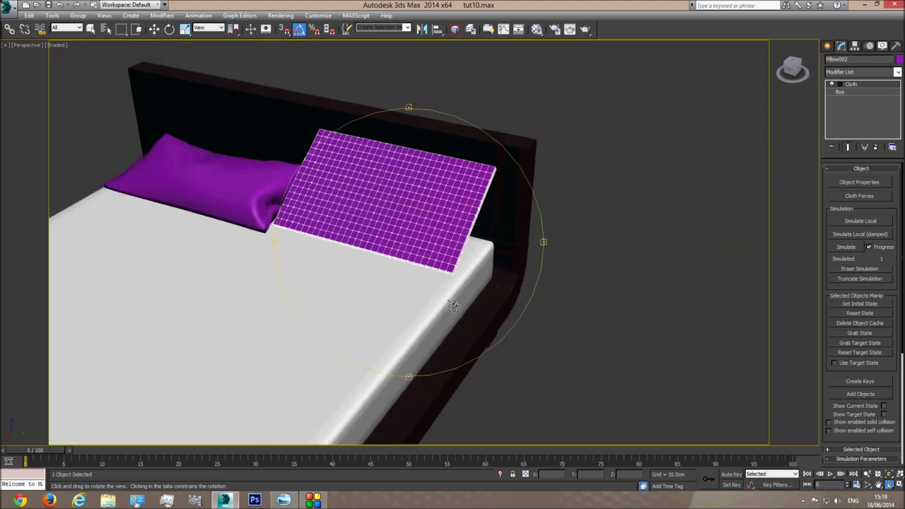
{"action": "left_click", "coordinate": [859, 222]}
{"action": "left_click_drag", "start_coordinate": [383, 313], "coordinate": [371, 288]}
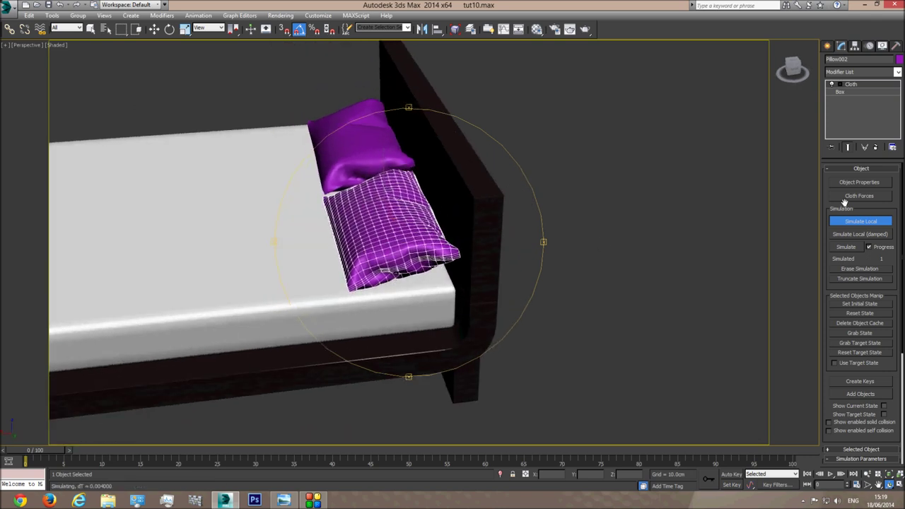
{"action": "left_click", "coordinate": [861, 225]}
- Inspect both inflated pillows up close and compare them with the reference photo modern-bed-designs.jpg
{"action": "left_click_drag", "start_coordinate": [666, 250], "coordinate": [541, 205]}
{"action": "key", "text": "w"}
{"action": "left_click", "coordinate": [541, 204]}
{"action": "middle_click_drag", "start_coordinate": [541, 204], "coordinate": [466, 224], "text": "alt"}
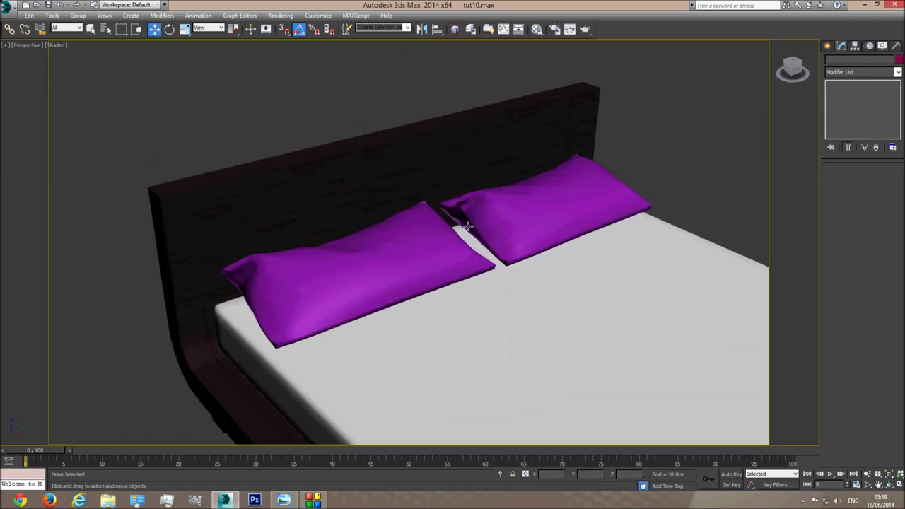
{"action": "scroll", "coordinate": [425, 260], "scroll_direction": "up", "scroll_amount": 3}
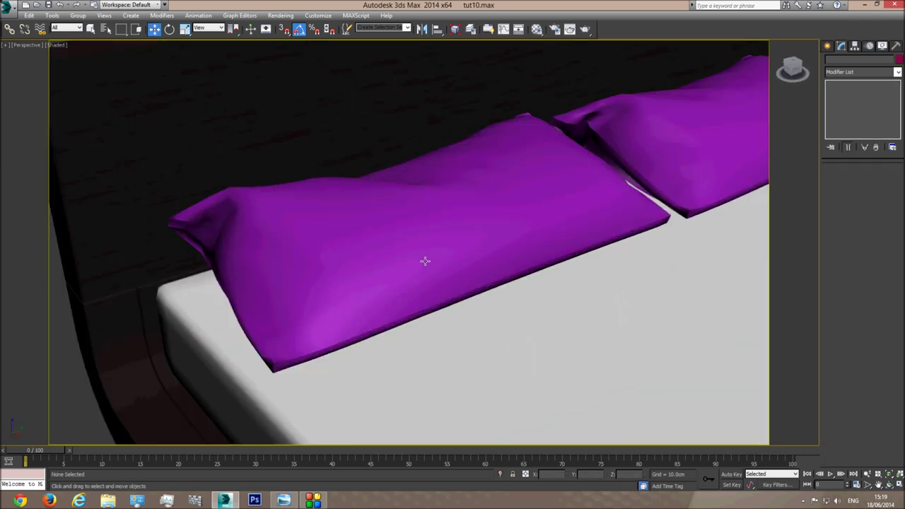
{"action": "left_click", "coordinate": [300, 502]}
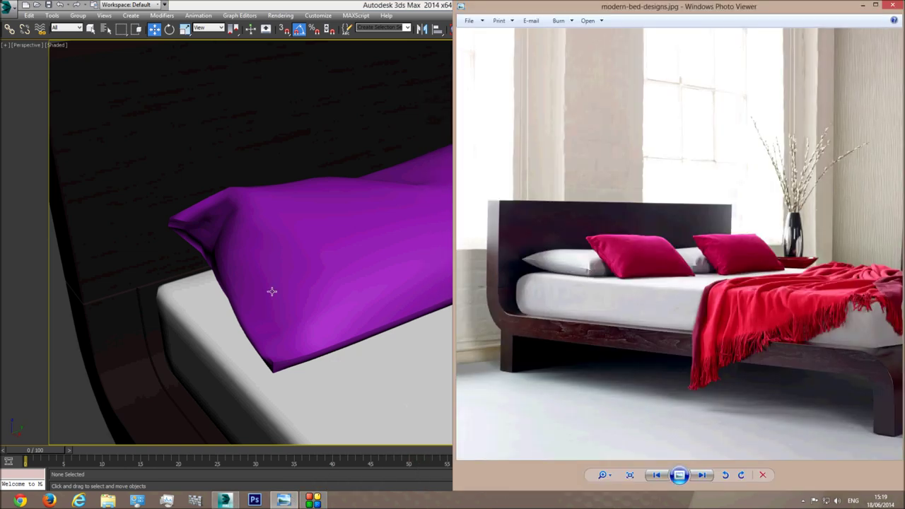
- Convert both inflated pillows to Editable Poly
{"action": "left_click", "coordinate": [300, 287]}
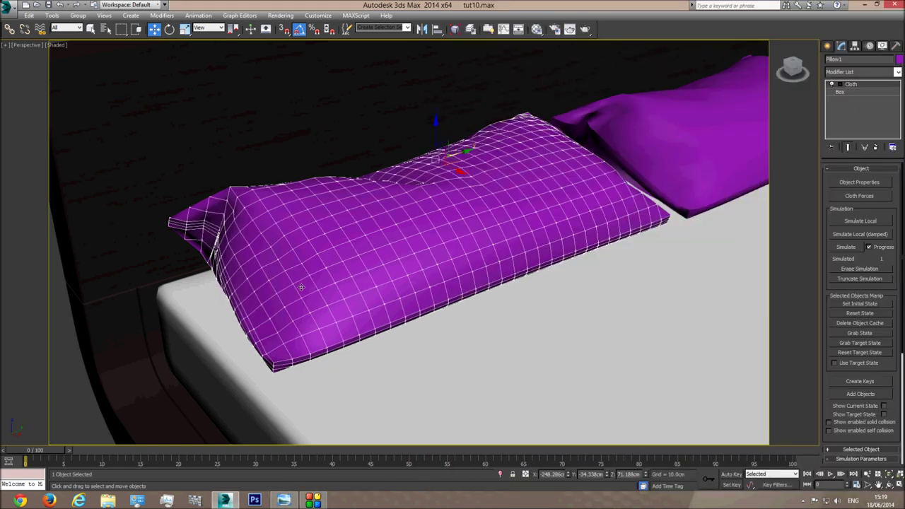
{"action": "left_click", "coordinate": [666, 145], "text": "ctrl"}
{"action": "right_click", "coordinate": [666, 143]}
{"action": "mouse_move", "coordinate": [692, 230]}
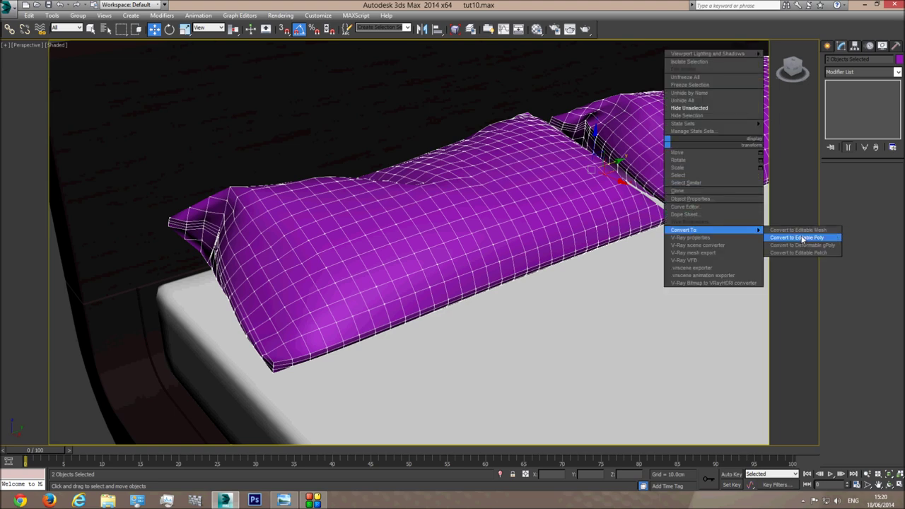
{"action": "left_click", "coordinate": [802, 239]}
- Remove the shared Cloth modifier from the mattress Met and the Bed base together
{"action": "scroll", "coordinate": [592, 240], "scroll_direction": "down", "scroll_amount": 5}
{"action": "left_click", "coordinate": [607, 245]}
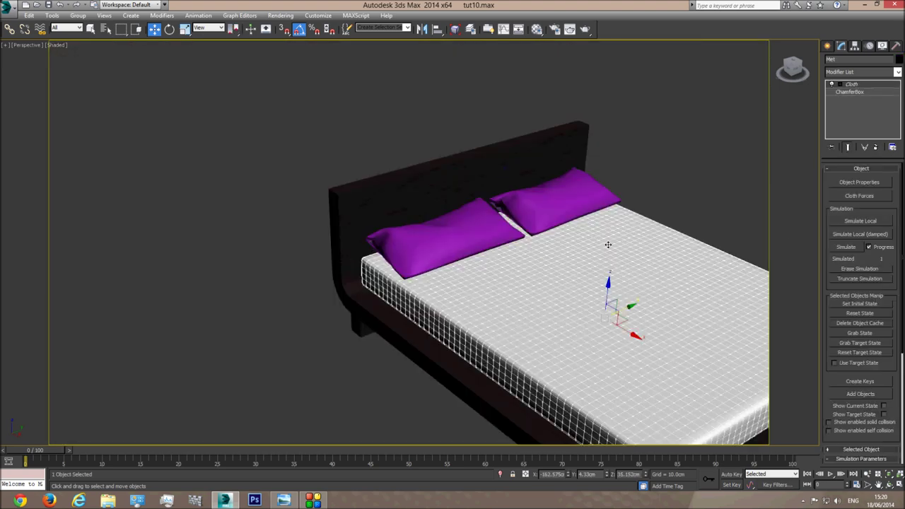
{"action": "left_click", "coordinate": [539, 157], "text": "ctrl"}
{"action": "right_click", "coordinate": [859, 83]}
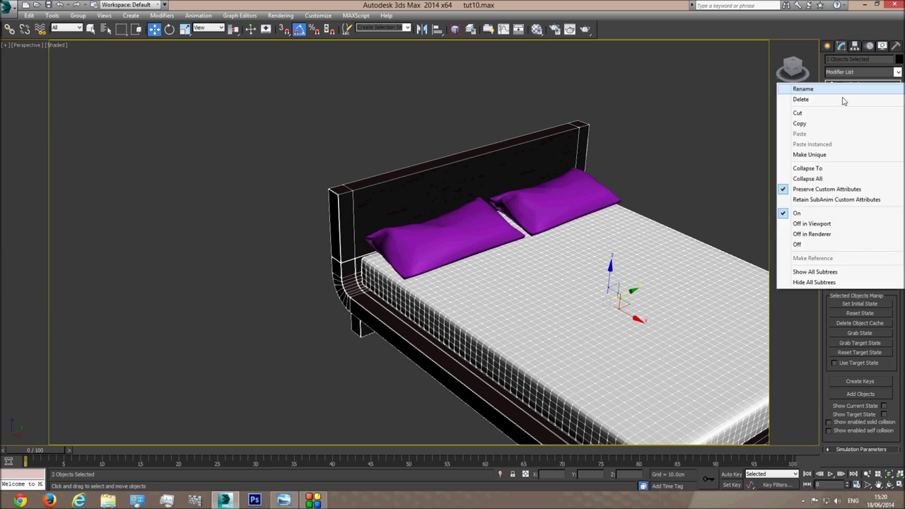
{"action": "left_click", "coordinate": [791, 99]}
{"action": "left_click", "coordinate": [545, 156]}
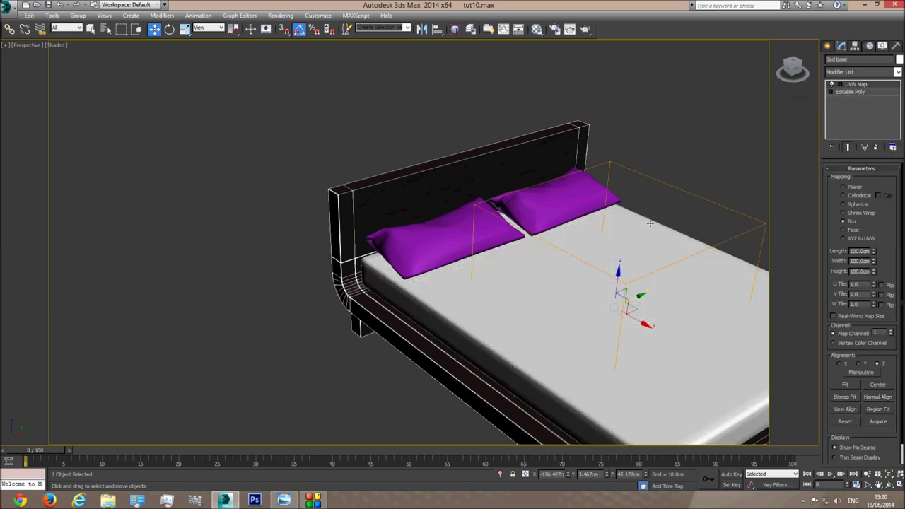
{"action": "left_click", "coordinate": [664, 163]}
- Select the complete edge loop running around the side seam of Pillow1
{"action": "scroll", "coordinate": [466, 276], "scroll_direction": "up", "scroll_amount": 4}
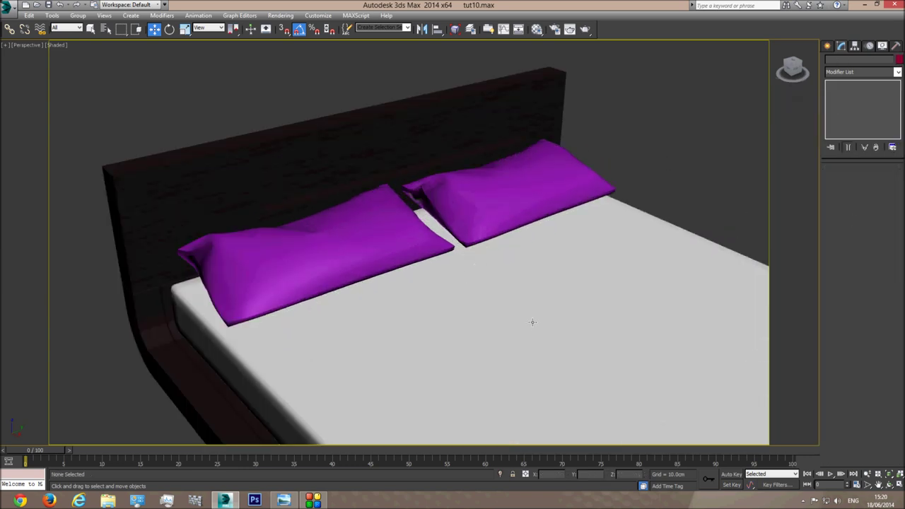
{"action": "left_click", "coordinate": [378, 237]}
{"action": "key", "text": "z"}
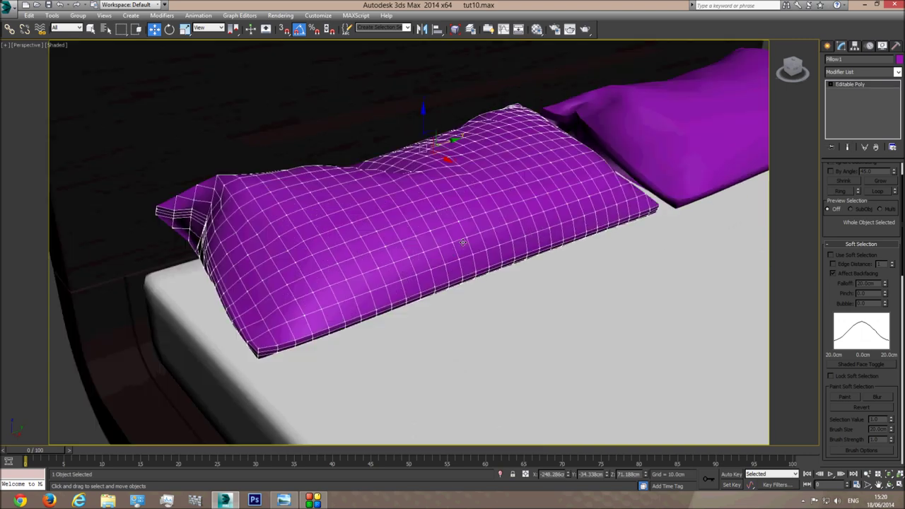
{"action": "scroll", "coordinate": [839, 158], "scroll_direction": "up", "scroll_amount": 2}
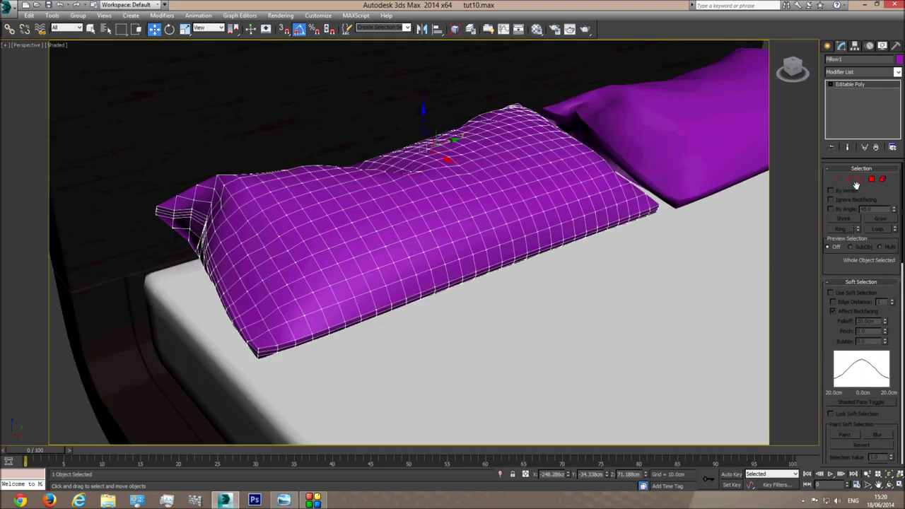
{"action": "left_click", "coordinate": [848, 180]}
{"action": "scroll", "coordinate": [391, 329], "scroll_direction": "up", "scroll_amount": 4}
{"action": "left_click", "coordinate": [360, 285]}
{"action": "left_click", "coordinate": [877, 229]}
{"action": "middle_click_drag", "start_coordinate": [645, 251], "coordinate": [848, 317], "text": "alt"}
{"action": "left_click", "coordinate": [840, 281]}
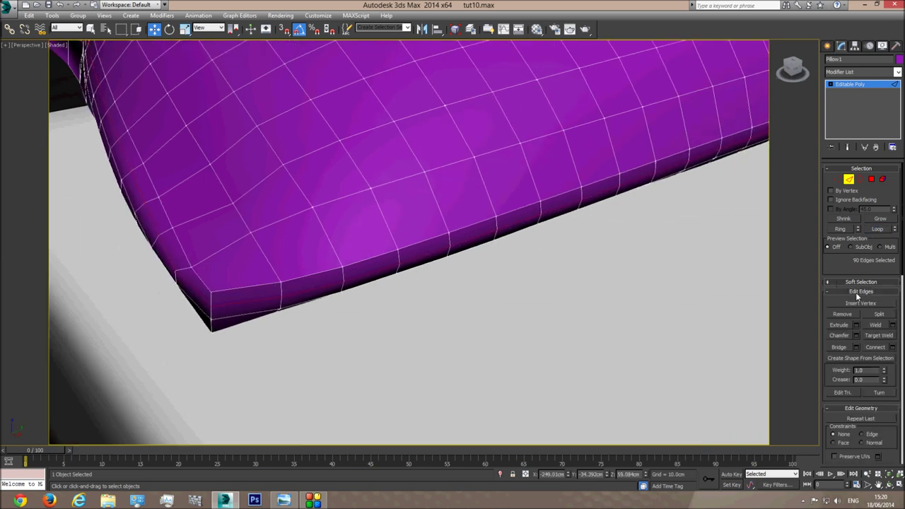
- Extrude Pillow1's selected seam edges with a height of 0.2 cm and a width of 0.25 cm to form piping
{"action": "left_click", "coordinate": [856, 325]}
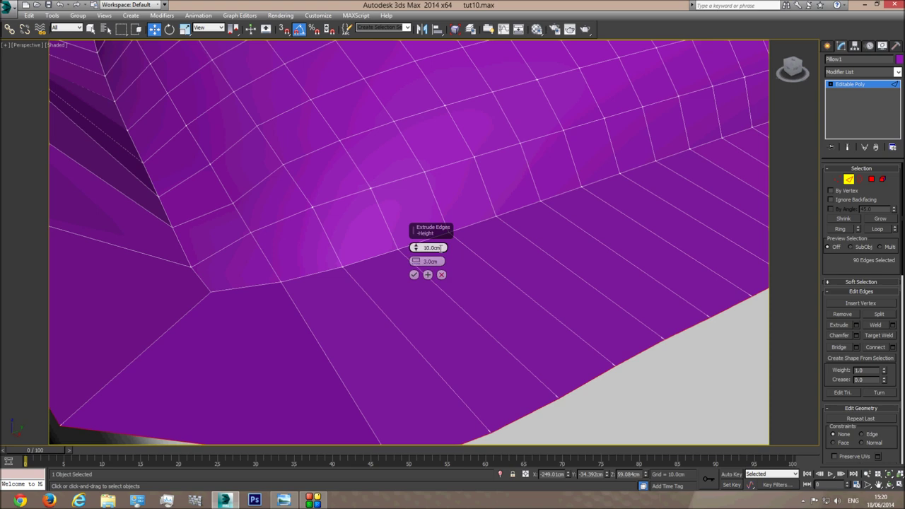
{"action": "type", "text": "0."}
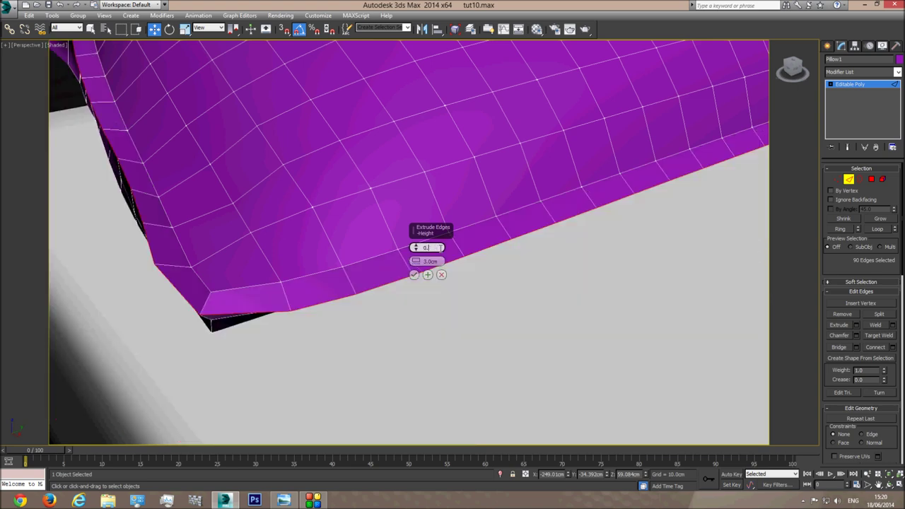
{"action": "type", "text": "5"}
{"action": "key", "text": "Tab"}
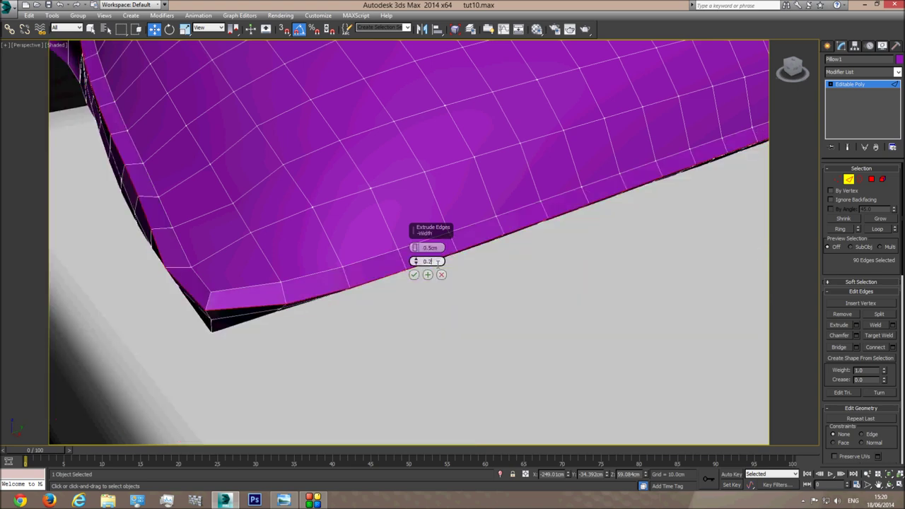
{"action": "type", "text": "0.2"}
{"action": "key", "text": "Return"}
{"action": "key", "text": "Tab"}
{"action": "type", "text": "0.2"}
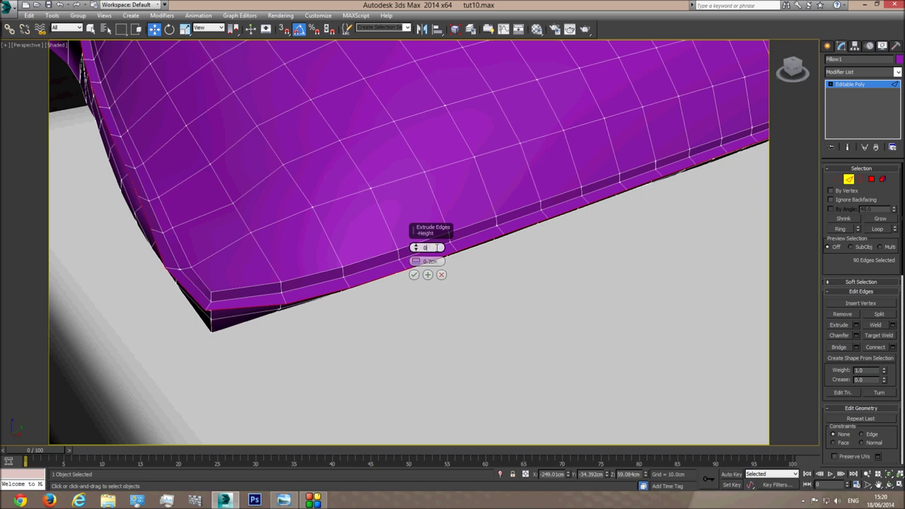
{"action": "key", "text": "Return"}
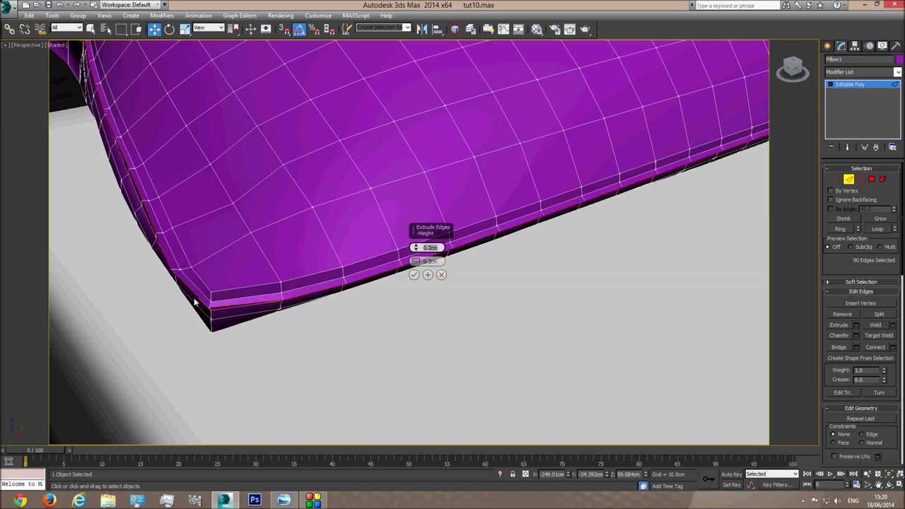
{"action": "type", "text": "3"}
{"action": "key", "text": "Return"}
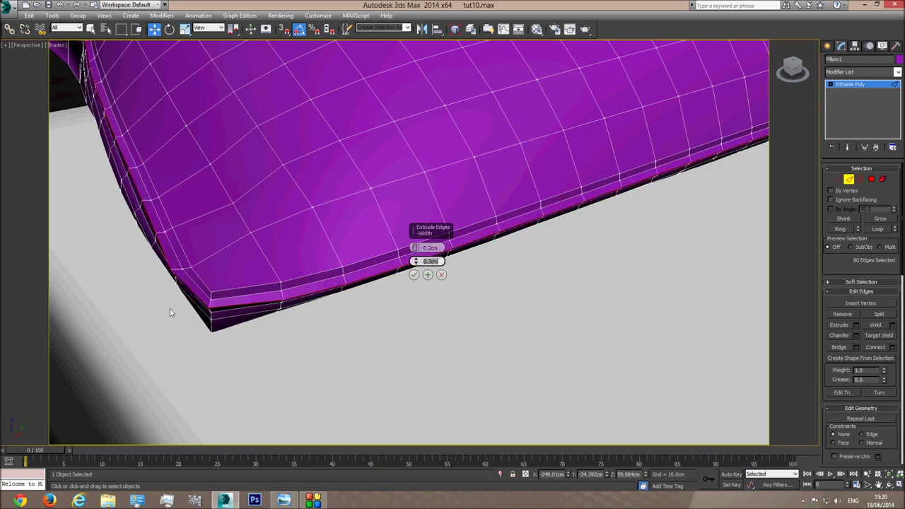
{"action": "type", "text": "0.25"}
{"action": "key", "text": "Return"}
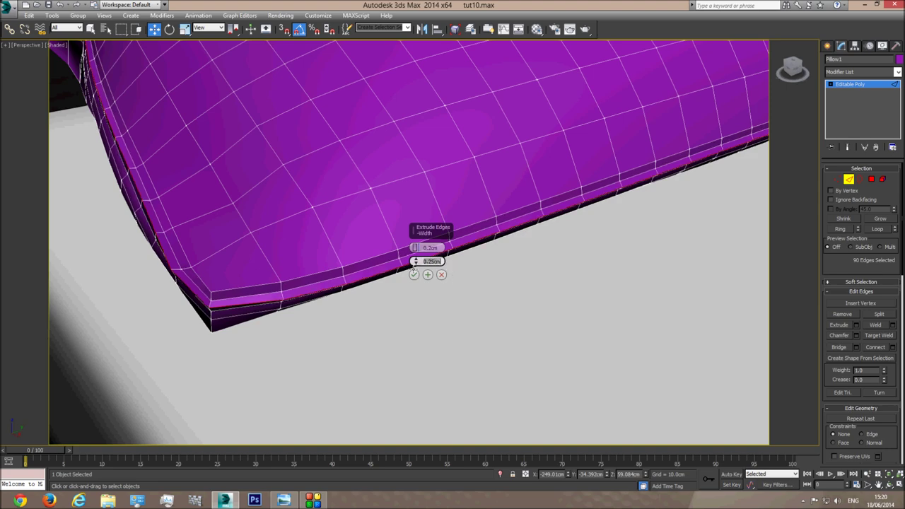
{"action": "left_click", "coordinate": [414, 275]}
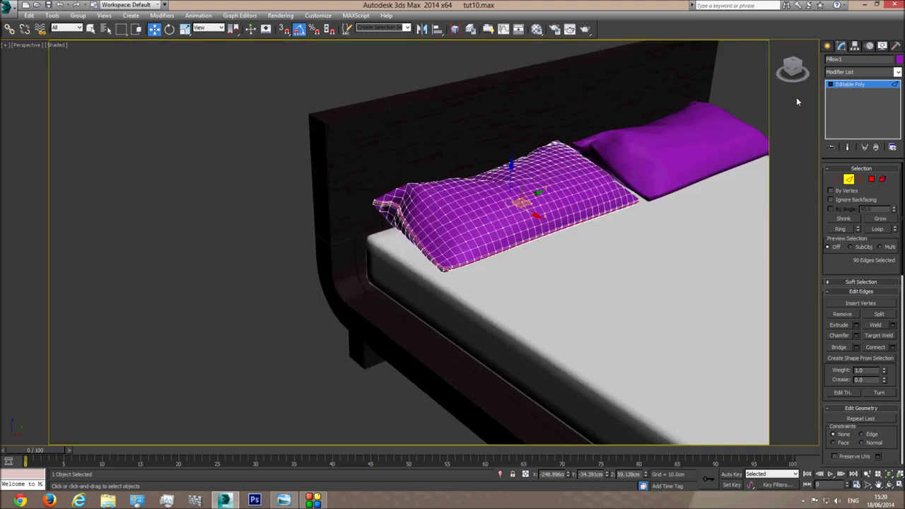
{"action": "left_click", "coordinate": [244, 274]}
{"action": "scroll", "coordinate": [440, 260], "scroll_direction": "up", "scroll_amount": 10}
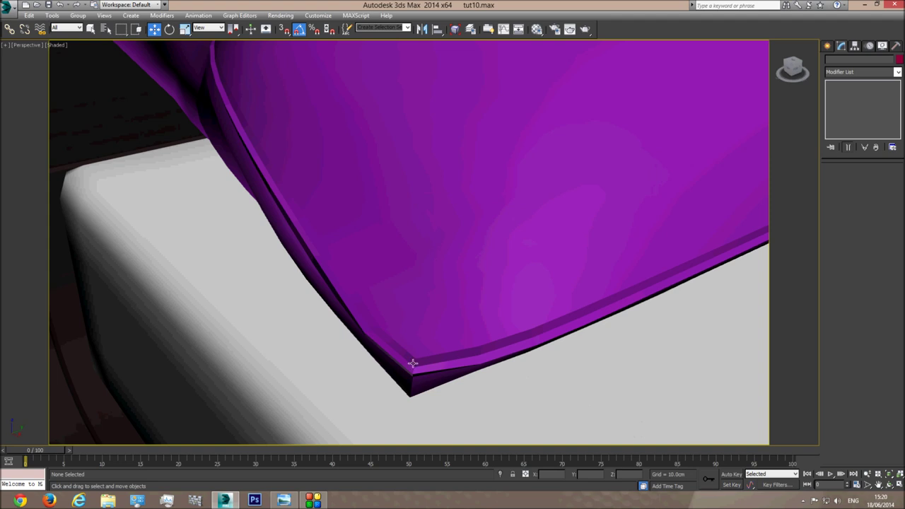
{"action": "scroll", "coordinate": [534, 221], "scroll_direction": "down", "scroll_amount": 10}
- Add a TurboSmooth modifier to Pillow1 and set it to 2 iterations
{"action": "left_click", "coordinate": [537, 179]}
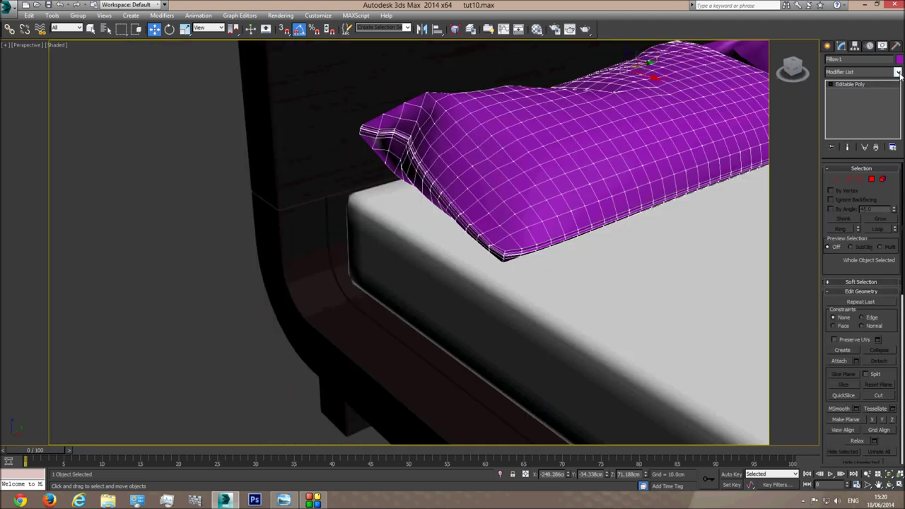
{"action": "left_click", "coordinate": [898, 72]}
{"action": "scroll", "coordinate": [859, 318], "scroll_direction": "down", "scroll_amount": 10}
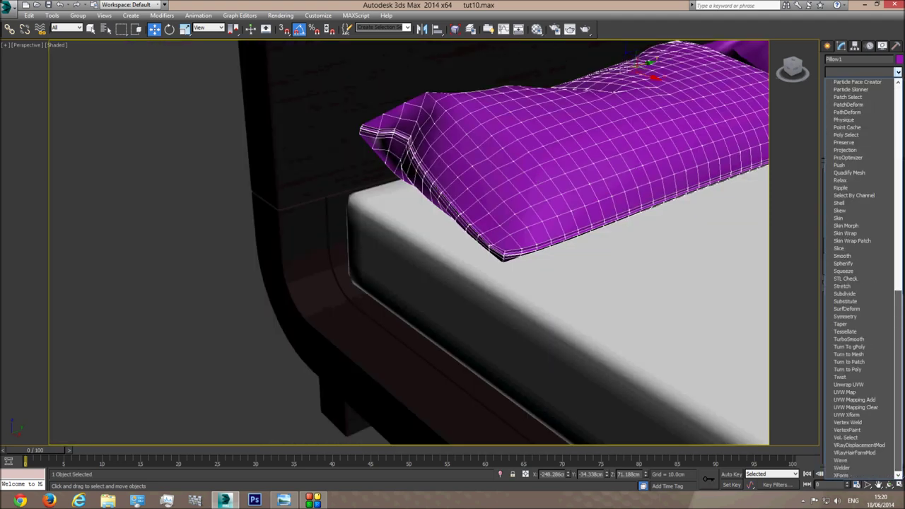
{"action": "left_click", "coordinate": [848, 339]}
{"action": "middle_click_drag", "start_coordinate": [183, 239], "coordinate": [446, 230], "text": "alt"}
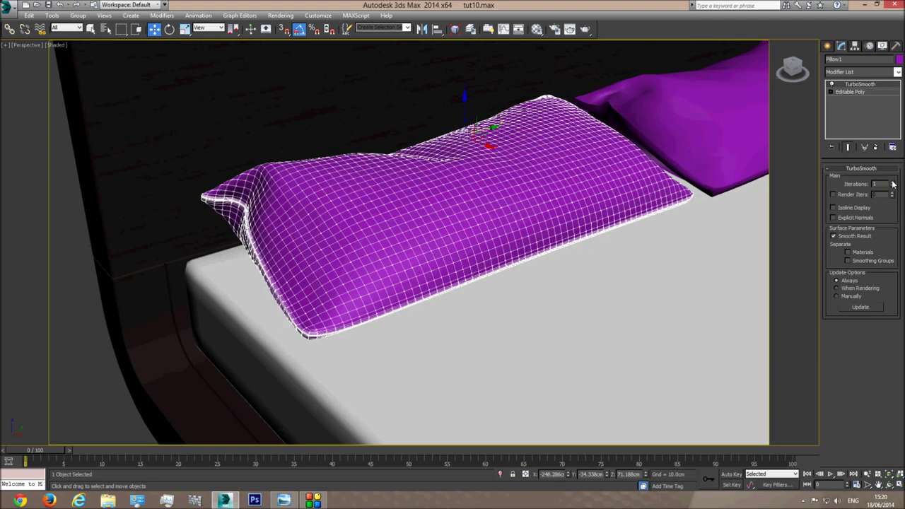
{"action": "left_click", "coordinate": [892, 182]}
{"action": "left_click", "coordinate": [68, 232]}
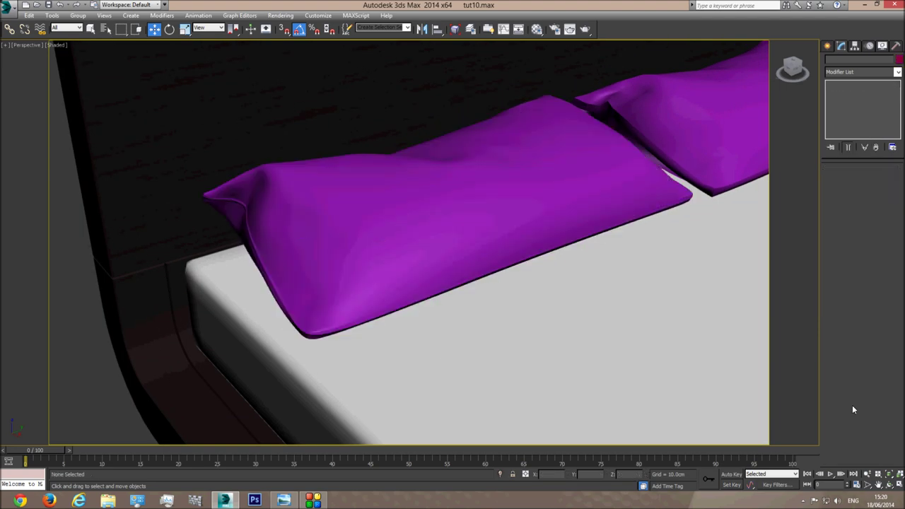
- Examine the smoothed Pillow1 seam from the side and compare it with the reference photo modern-bed-designs.jpg
{"action": "left_click", "coordinate": [889, 486]}
{"action": "left_click_drag", "start_coordinate": [358, 251], "coordinate": [282, 252]}
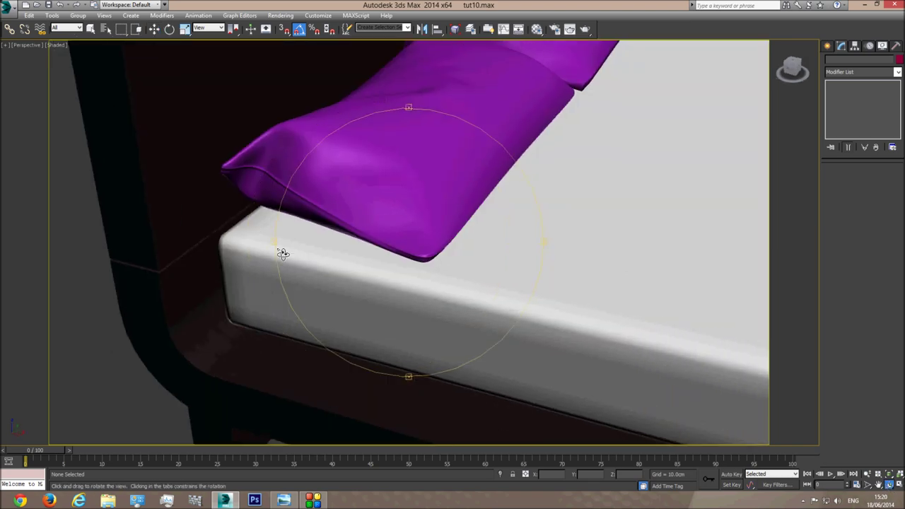
{"action": "left_click", "coordinate": [283, 499]}
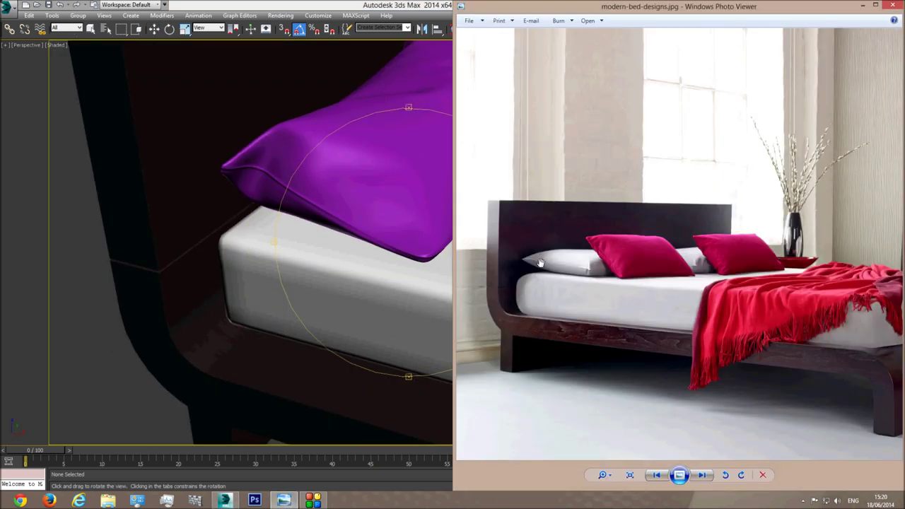
{"action": "left_click_drag", "start_coordinate": [379, 239], "coordinate": [460, 182]}
{"action": "key", "text": "w"}
- Select the complete edge loop running around the side seam of Pillow002
{"action": "left_click", "coordinate": [465, 147]}
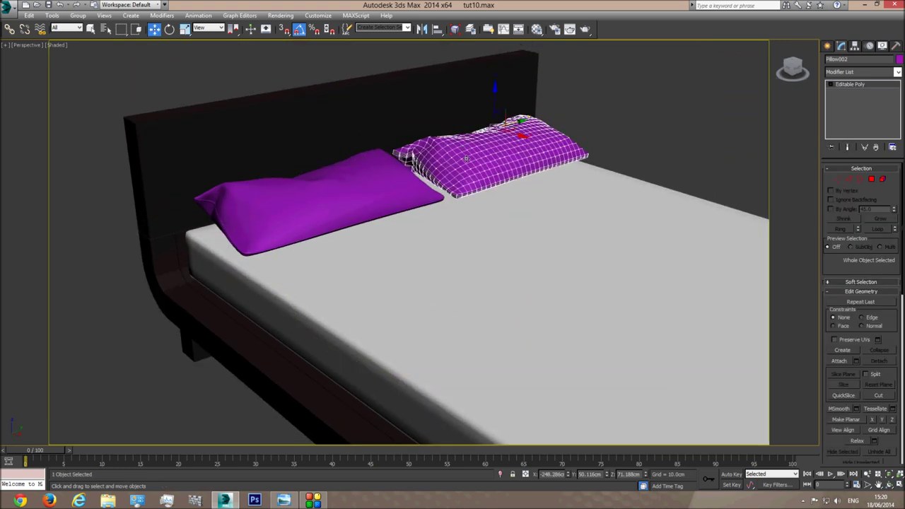
{"action": "scroll", "coordinate": [465, 158], "scroll_direction": "up", "scroll_amount": 5}
{"action": "left_click", "coordinate": [849, 179]}
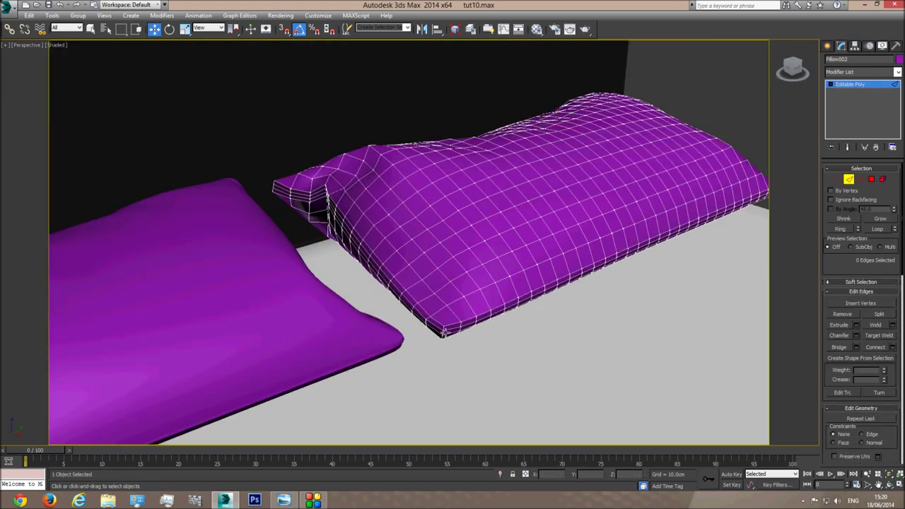
{"action": "left_click", "coordinate": [447, 328]}
{"action": "left_click", "coordinate": [876, 229]}
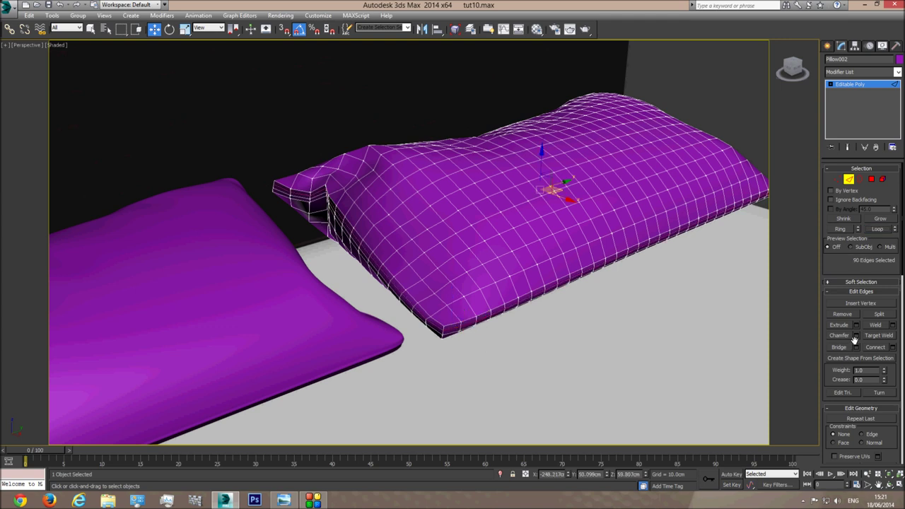
- Extrude Pillow002's selected seam edges with a height of 0.1 cm and a width of 0.25 cm
{"action": "left_click", "coordinate": [855, 324]}
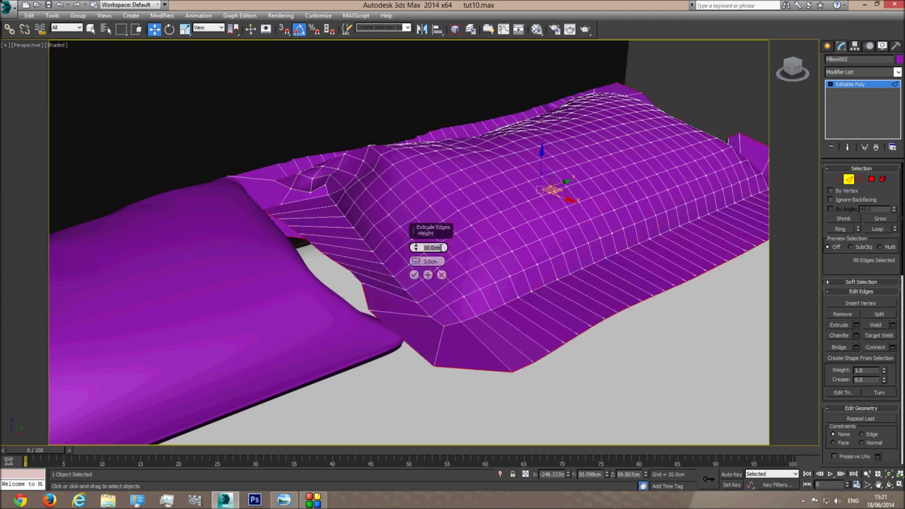
{"action": "type", "text": "0.2"}
{"action": "double_click", "coordinate": [436, 261]}
{"action": "type", "text": "0."}
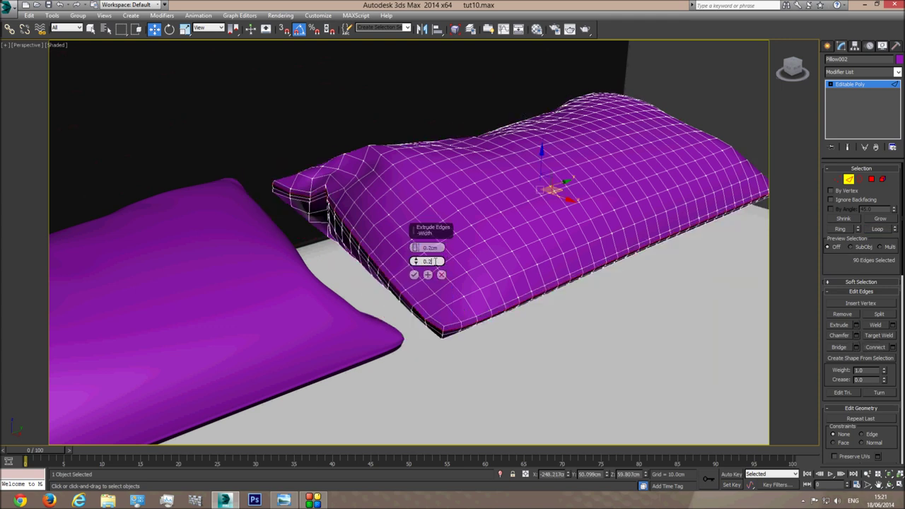
{"action": "type", "text": "25"}
{"action": "key", "text": "Return"}
{"action": "scroll", "coordinate": [463, 315], "scroll_direction": "up", "scroll_amount": 4}
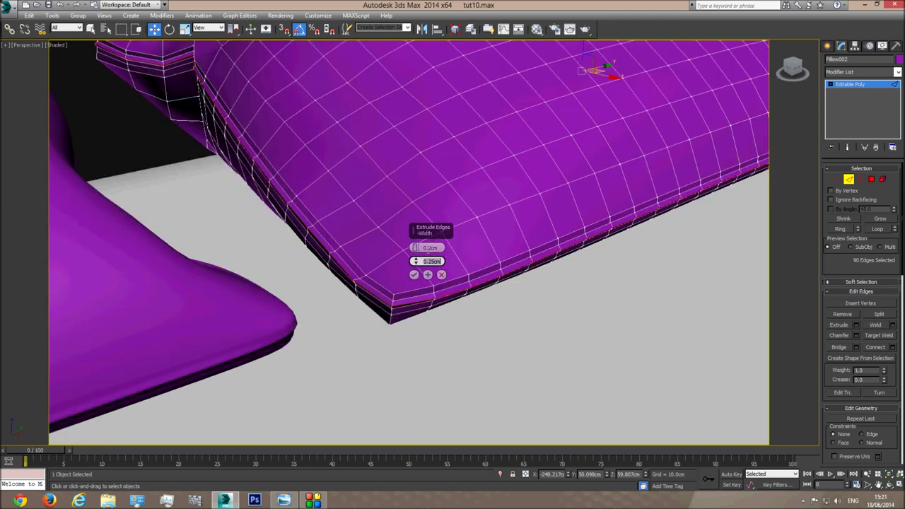
{"action": "double_click", "coordinate": [429, 247]}
{"action": "type", "text": "0.13"}
{"action": "key", "text": "Return"}
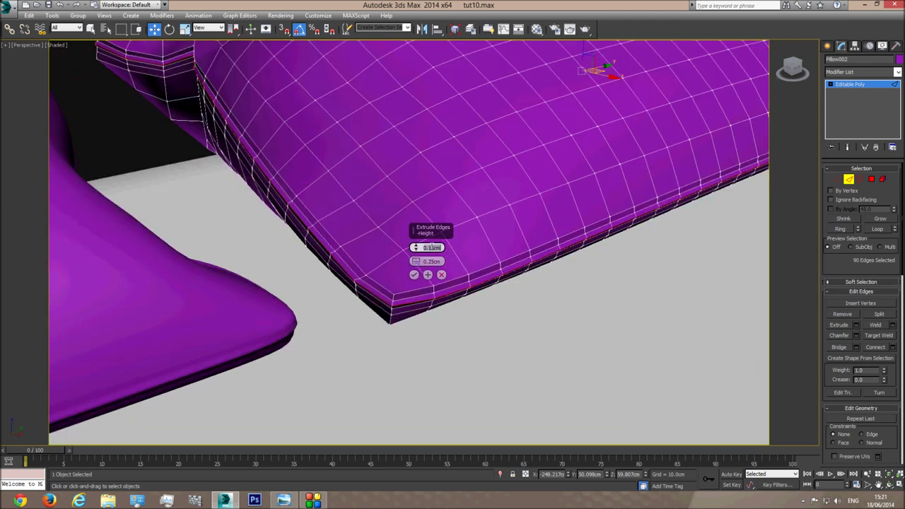
{"action": "type", "text": "1"}
{"action": "key", "text": "Return"}
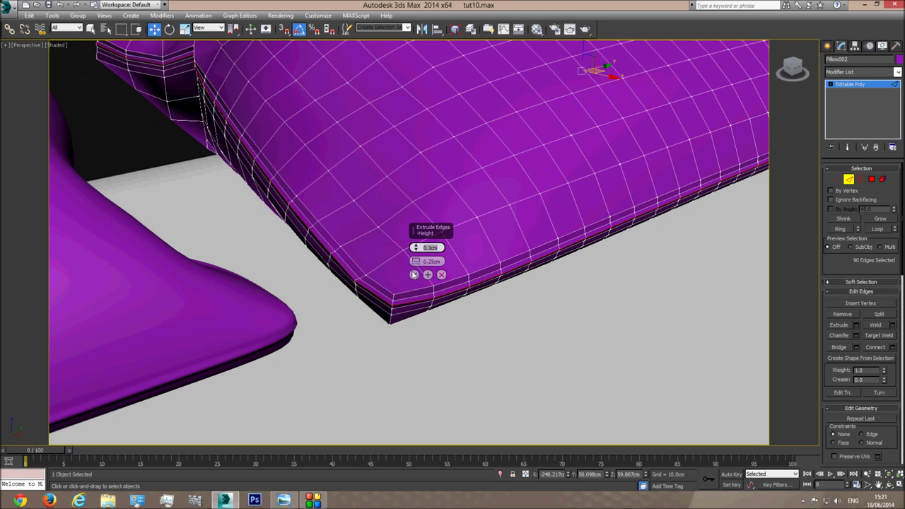
{"action": "left_click", "coordinate": [414, 274]}
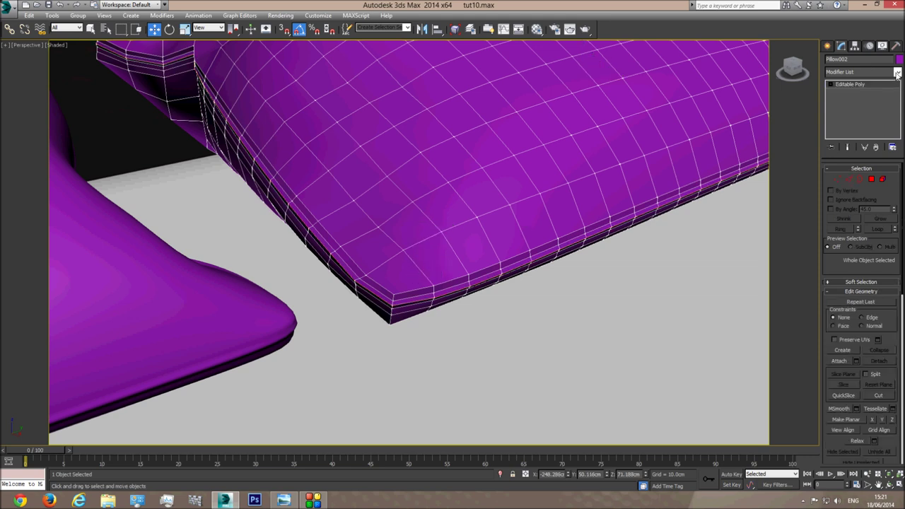
- Add a TurboSmooth modifier with 2 iterations to Pillow002 and check both pillows on the bed
{"action": "left_click", "coordinate": [876, 71]}
{"action": "scroll", "coordinate": [861, 297], "scroll_direction": "down", "scroll_amount": 10}
{"action": "left_click", "coordinate": [861, 347]}
{"action": "left_click", "coordinate": [898, 71]}
{"action": "scroll", "coordinate": [858, 317], "scroll_direction": "down", "scroll_amount": 10}
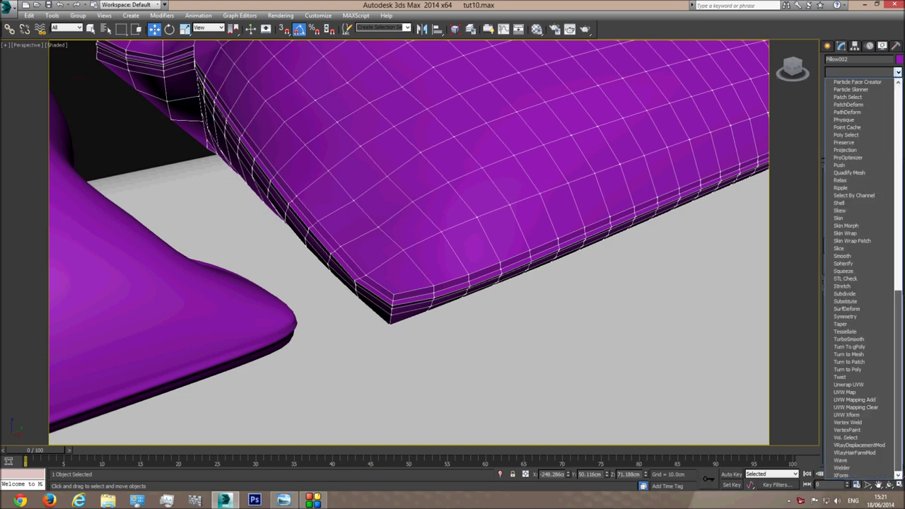
{"action": "left_click", "coordinate": [858, 344]}
{"action": "left_click", "coordinate": [892, 182]}
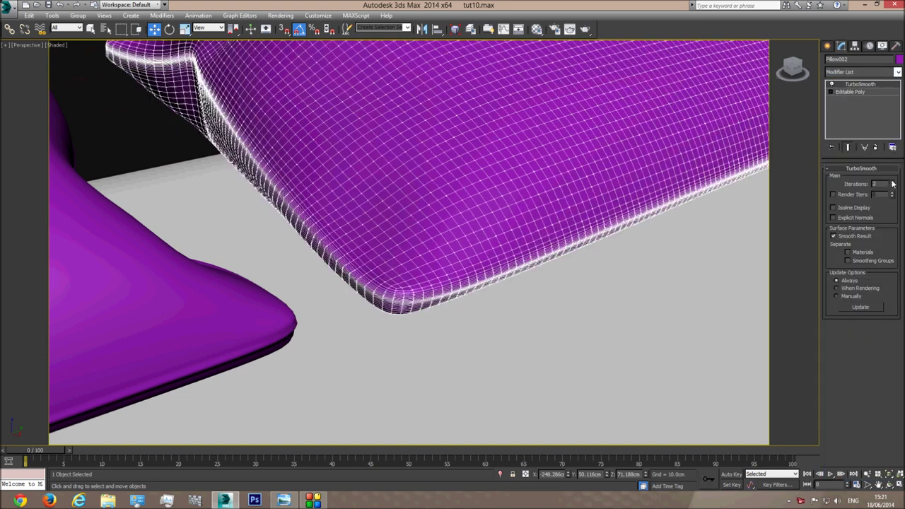
{"action": "scroll", "coordinate": [530, 264], "scroll_direction": "down", "scroll_amount": 8}
{"action": "left_click", "coordinate": [691, 187]}
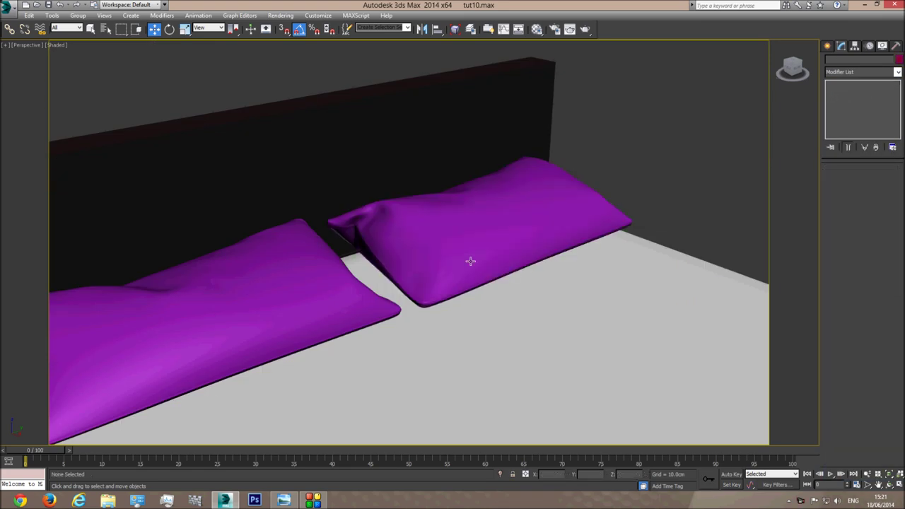
{"action": "scroll", "coordinate": [472, 277], "scroll_direction": "up", "scroll_amount": 6}
{"action": "scroll", "coordinate": [471, 276], "scroll_direction": "down", "scroll_amount": 6}
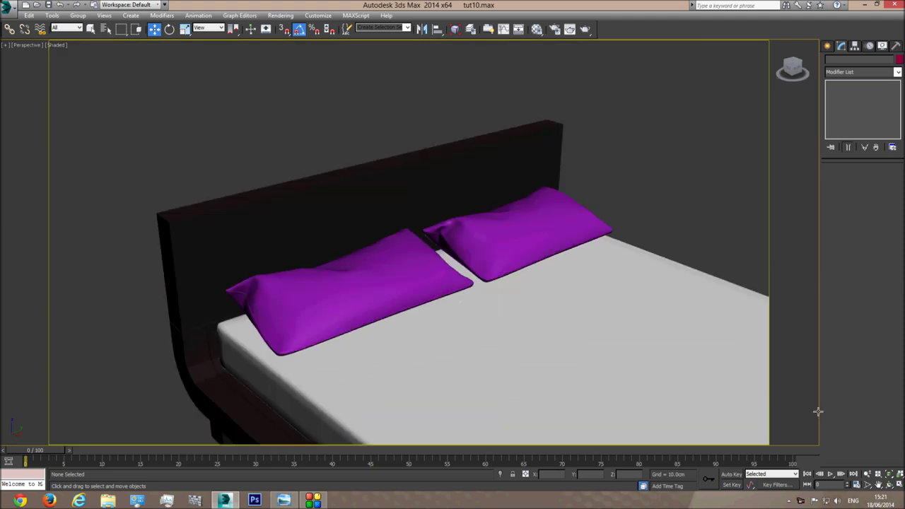
- Assign the Met and sheet material to both pillows and check them on the bed
{"action": "scroll", "coordinate": [523, 219], "scroll_direction": "down", "scroll_amount": 4}
{"action": "left_click", "coordinate": [505, 231]}
{"action": "left_click", "coordinate": [424, 266], "text": "ctrl"}
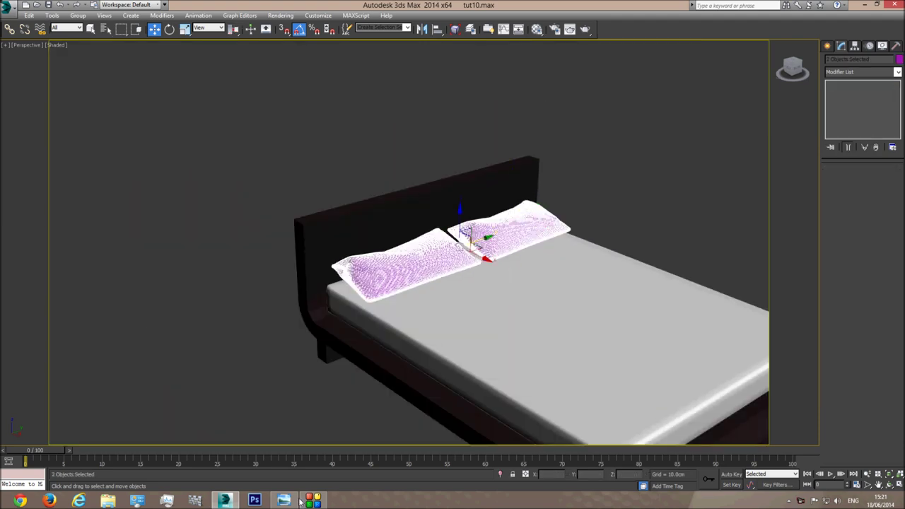
{"action": "left_click", "coordinate": [300, 501]}
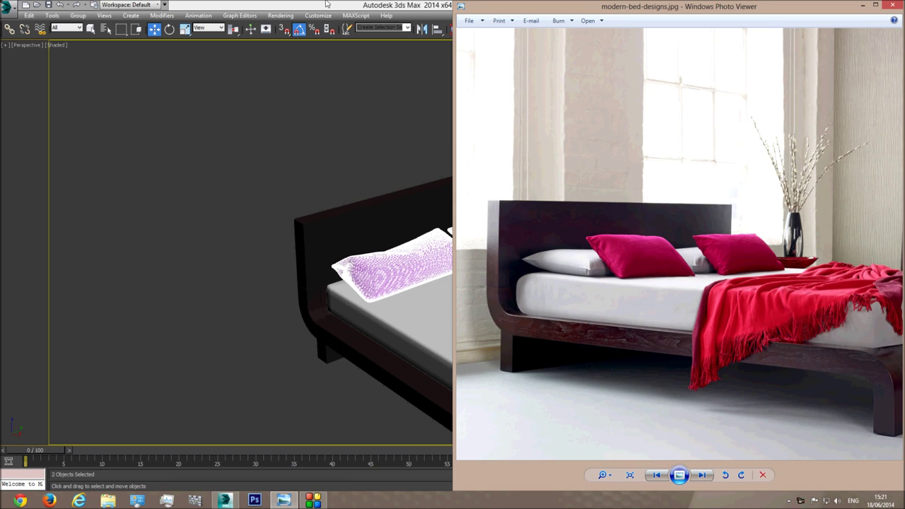
{"action": "left_click", "coordinate": [326, 4]}
{"action": "left_click", "coordinate": [536, 29]}
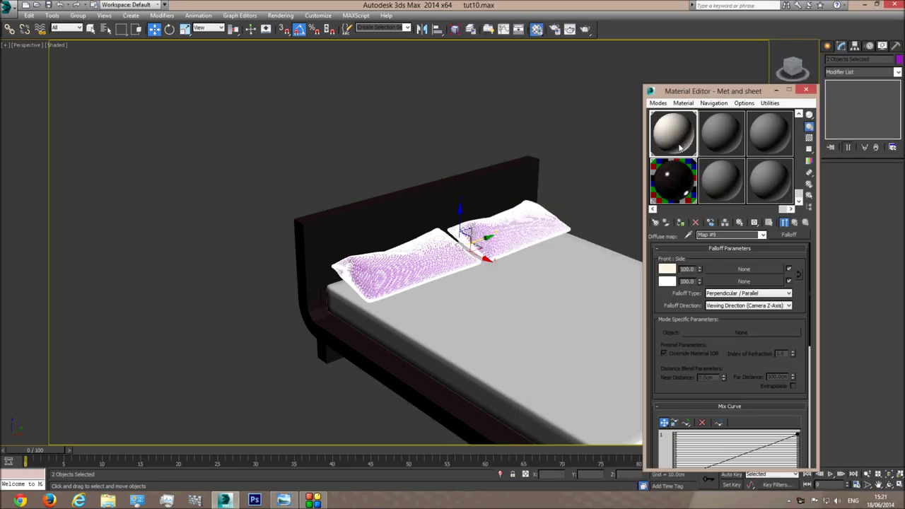
{"action": "left_click", "coordinate": [679, 223]}
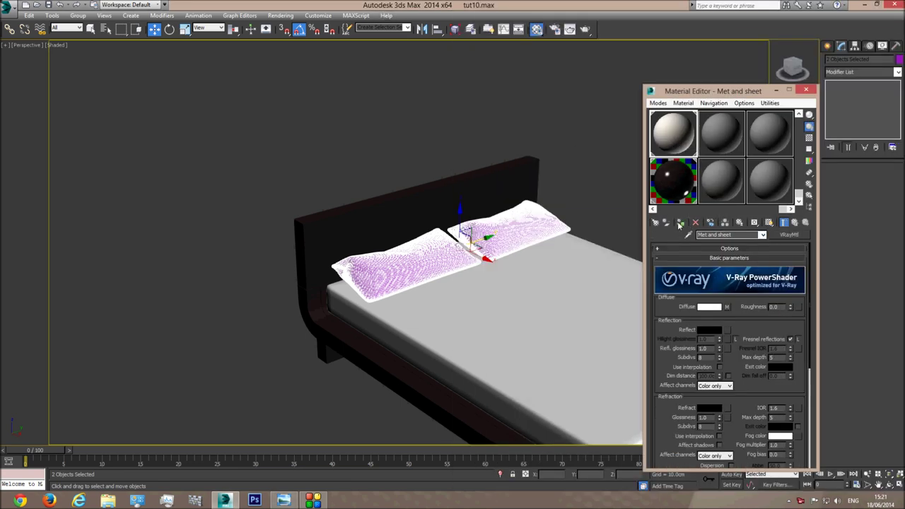
{"action": "left_click", "coordinate": [578, 191]}
{"action": "scroll", "coordinate": [505, 268], "scroll_direction": "up", "scroll_amount": 5}
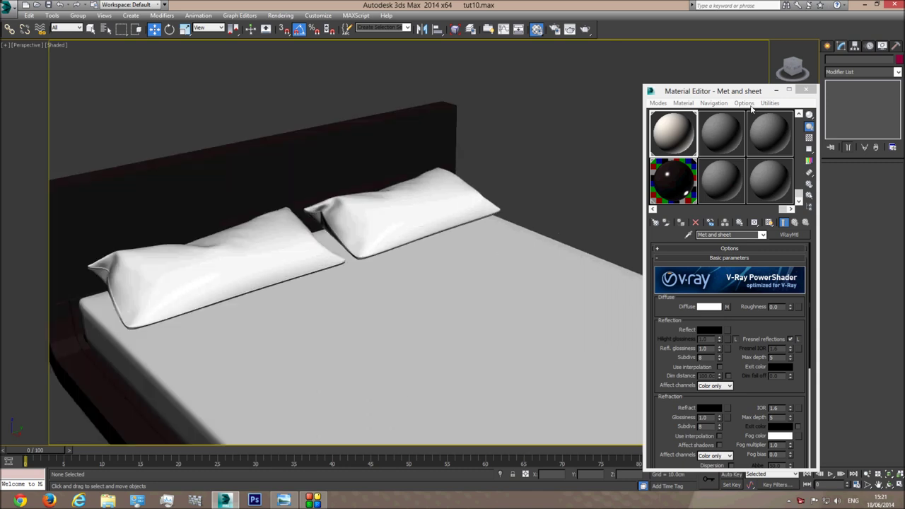
{"action": "left_click", "coordinate": [809, 92]}
- Bring the hidden bedroom objects back into view and show the scene through Camera001
{"action": "left_click", "coordinate": [889, 484]}
{"action": "left_click_drag", "start_coordinate": [436, 289], "coordinate": [383, 288]}
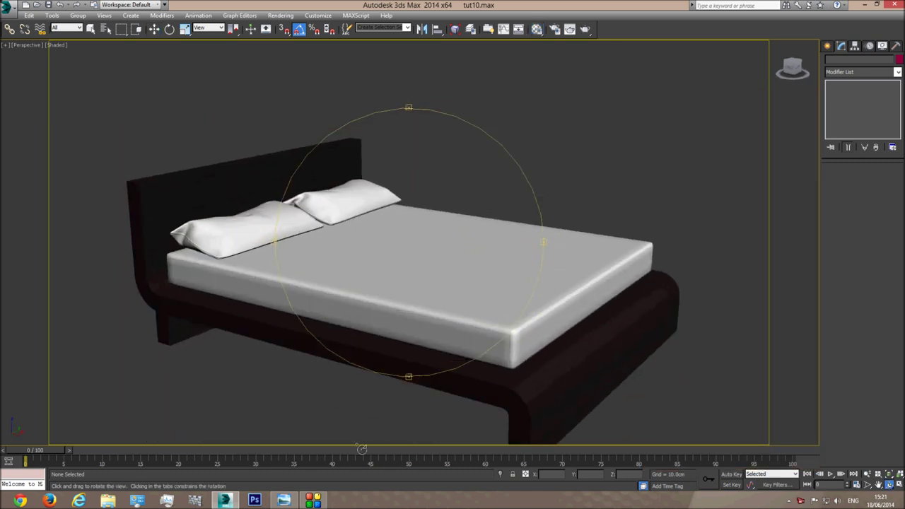
{"action": "right_click", "coordinate": [413, 202]}
{"action": "left_click", "coordinate": [437, 166]}
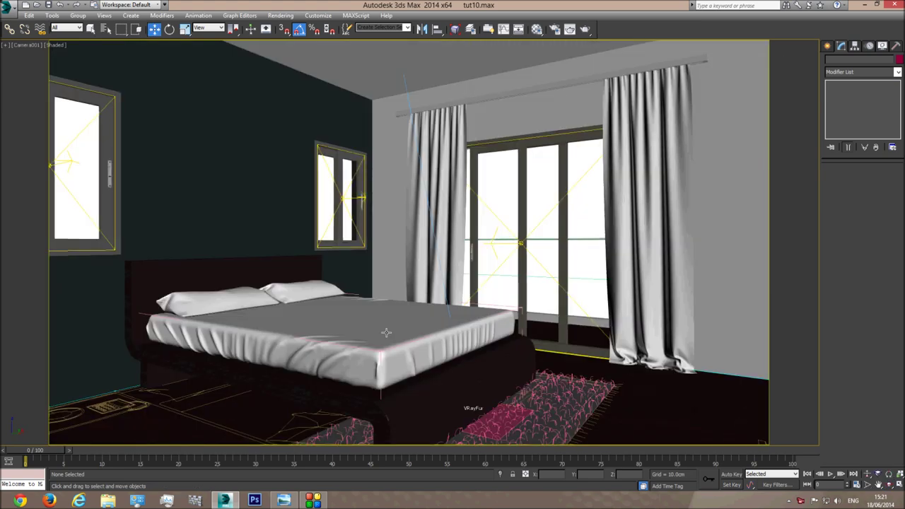
- Close the open Met group on the bed
{"action": "left_click", "coordinate": [183, 320]}
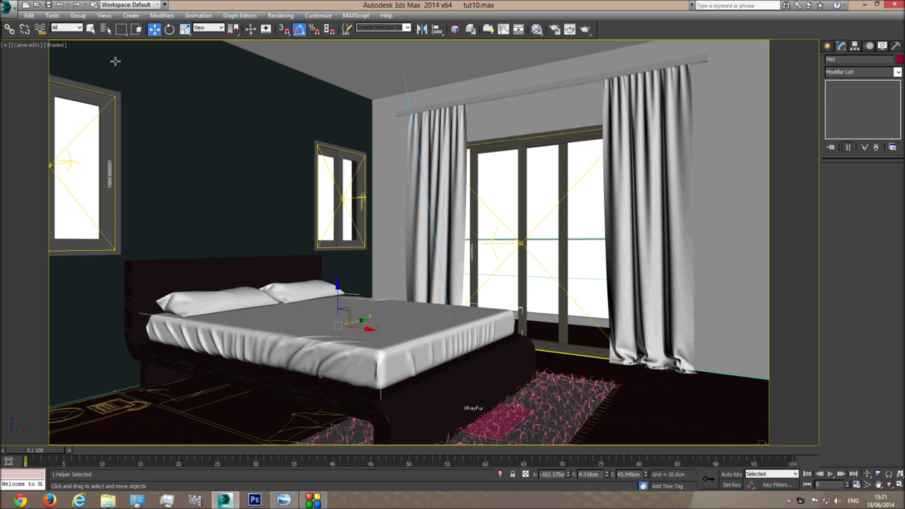
{"action": "left_click", "coordinate": [78, 15]}
{"action": "left_click", "coordinate": [88, 61]}
{"action": "left_click", "coordinate": [90, 28]}
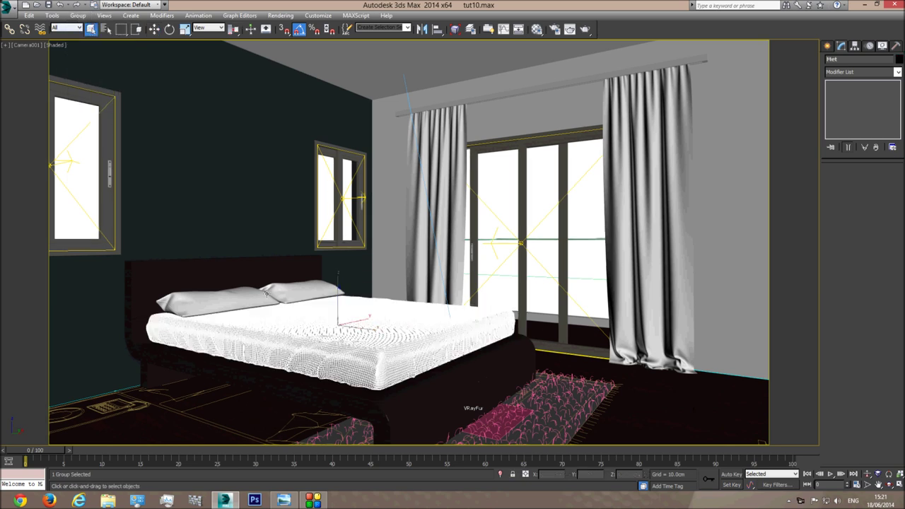
- Compare the shaded bed in the camera view with the cushions and throw in modern-bed-designs.jpg
{"action": "left_click", "coordinate": [296, 501]}
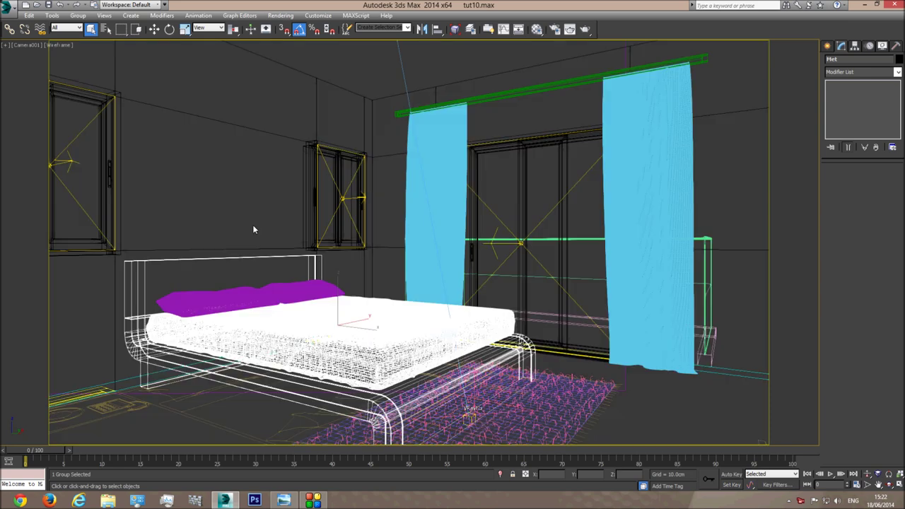
{"action": "left_click", "coordinate": [266, 174]}
{"action": "key", "text": "F3"}
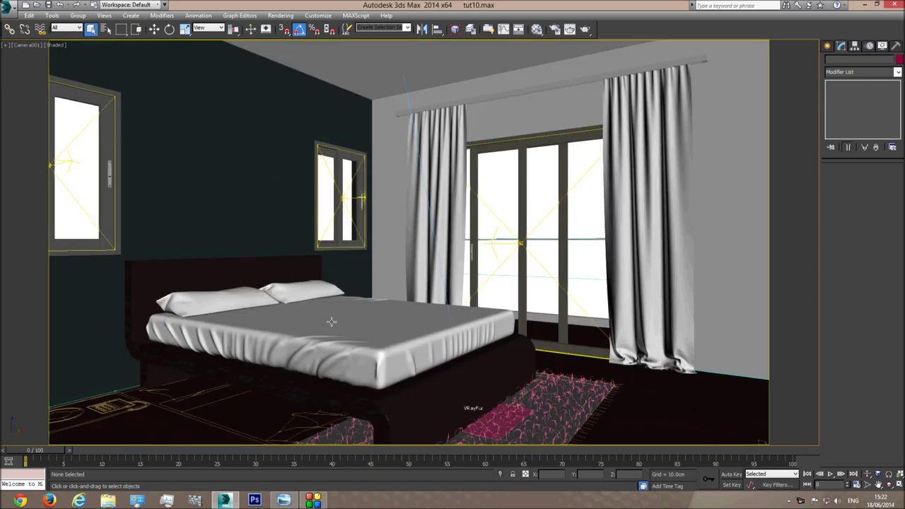
{"action": "left_click", "coordinate": [314, 499]}
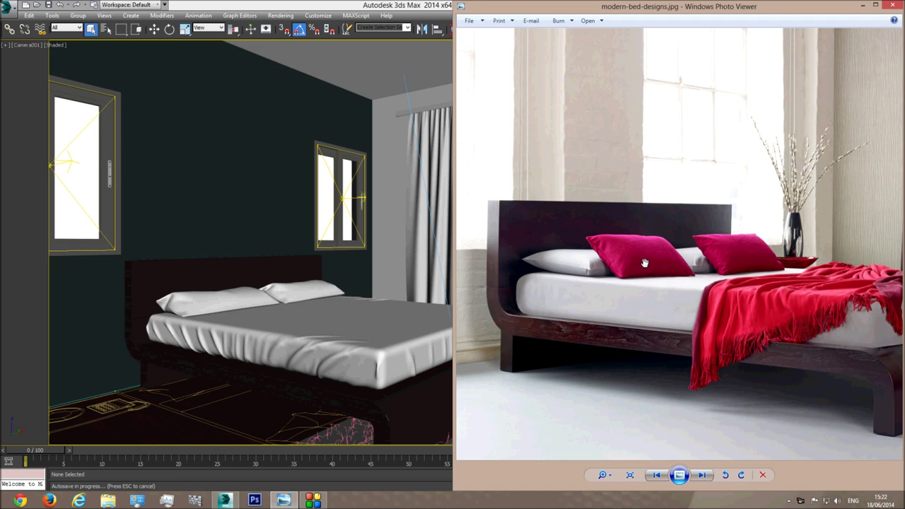
{"action": "left_click_drag", "start_coordinate": [770, 294], "coordinate": [668, 277]}
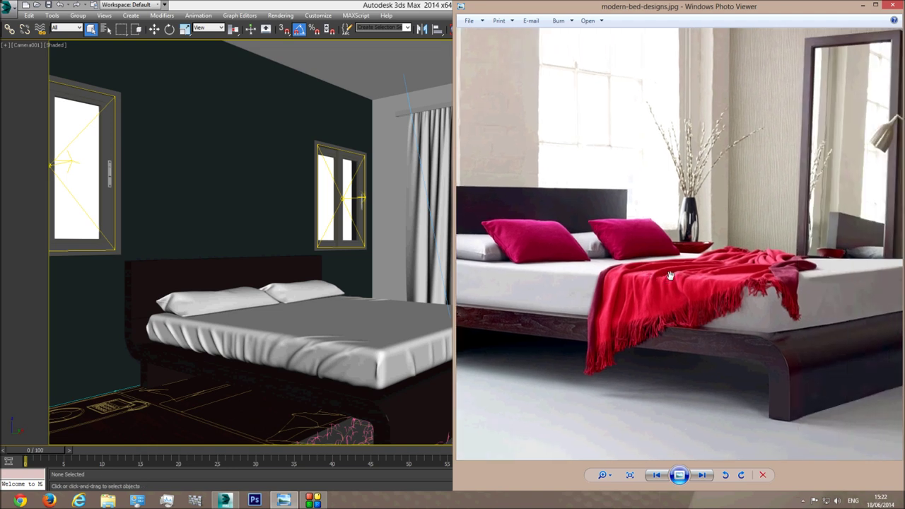